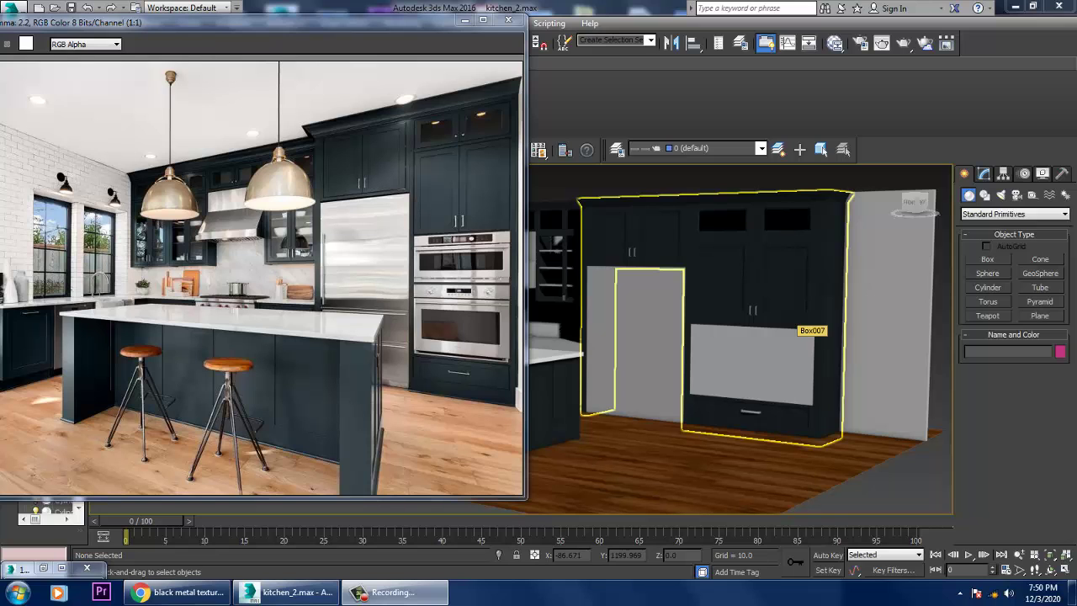
Step: Frame the kitchen and orbit the Perspective view toward the window wall, moving the reference photo aside
{"action": "key", "text": "z"}
{"action": "scroll", "coordinate": [741, 353], "scroll_direction": "up", "scroll_amount": 5}
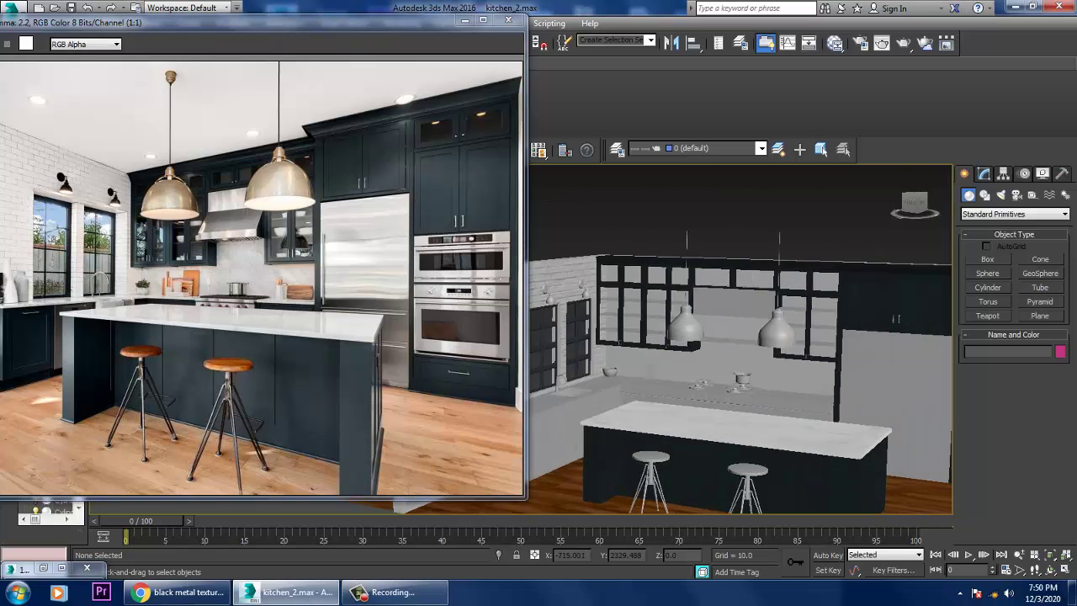
{"action": "middle_click_drag", "start_coordinate": [726, 328], "coordinate": [909, 271]}
{"action": "left_click_drag", "start_coordinate": [253, 23], "coordinate": [195, 14]}
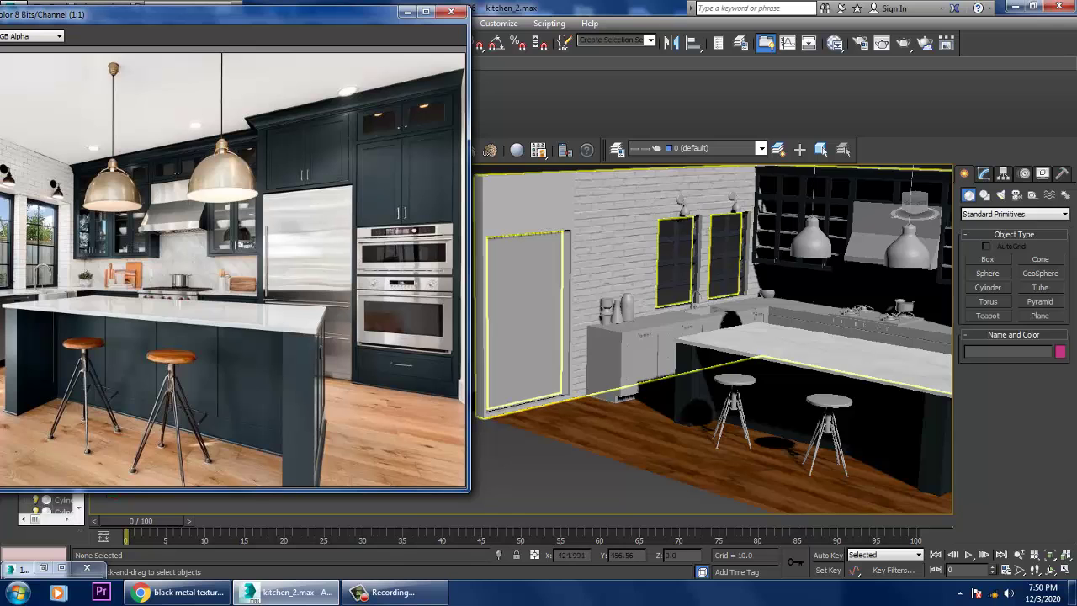
{"action": "middle_click_drag", "start_coordinate": [807, 336], "coordinate": [841, 341], "text": "alt"}
{"action": "scroll", "coordinate": [757, 337], "scroll_direction": "up", "scroll_amount": 3}
Step: Select the lower cabinet run Box004 and show its modifier stack
{"action": "left_click", "coordinate": [740, 324]}
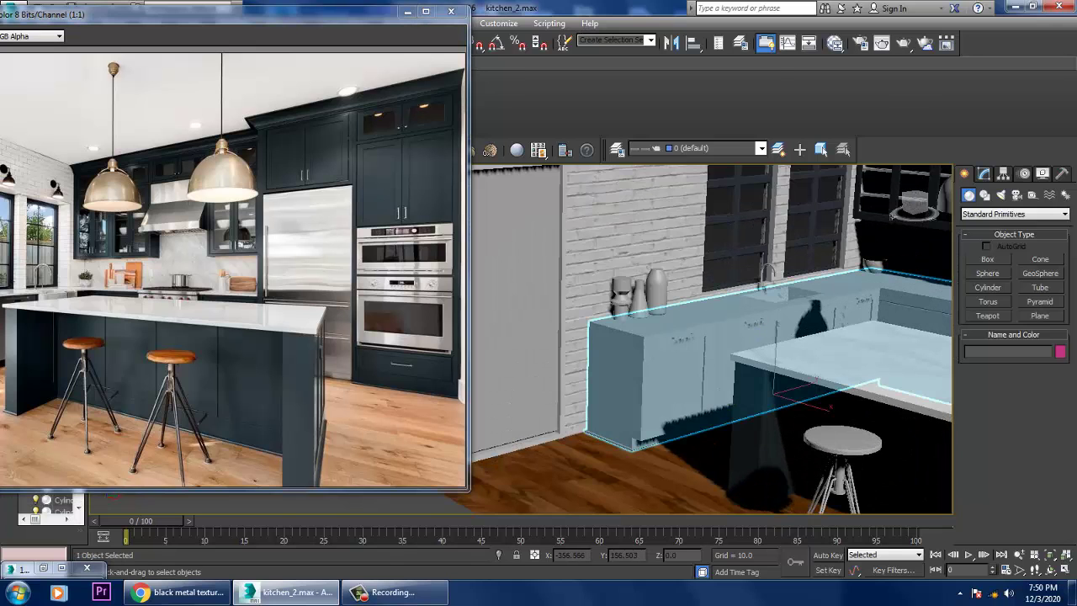
{"action": "left_click_drag", "start_coordinate": [468, 487], "coordinate": [526, 494]}
{"action": "left_click", "coordinate": [983, 173]}
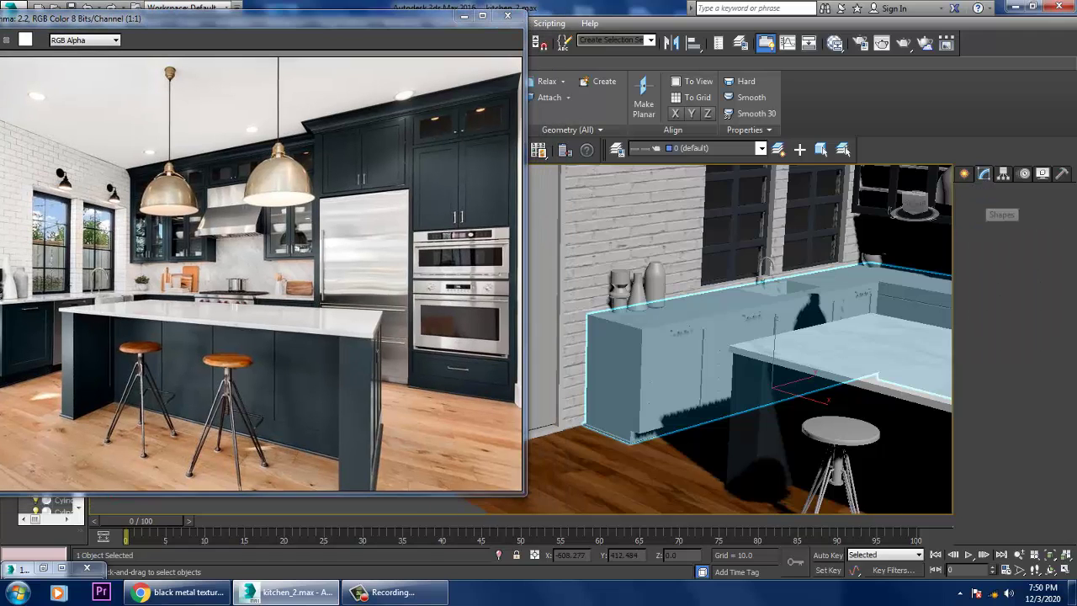
{"action": "scroll", "coordinate": [947, 438], "scroll_direction": "up", "scroll_amount": 3}
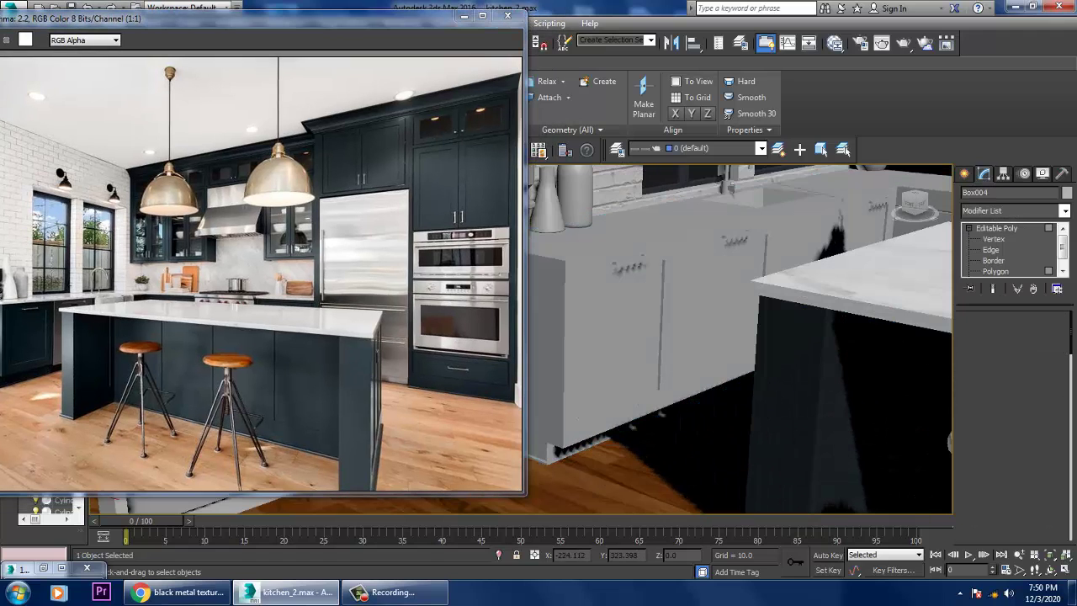
Step: At Polygon level, select the cabinet front's top strip plus its bevel and end faces
{"action": "key", "text": "4"}
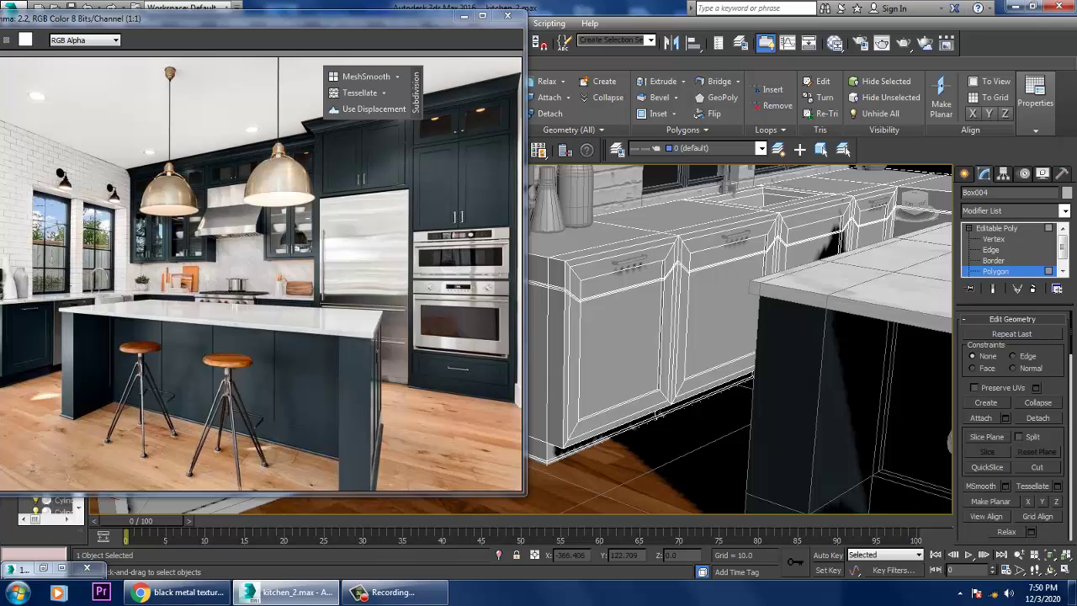
{"action": "left_click", "coordinate": [631, 250]}
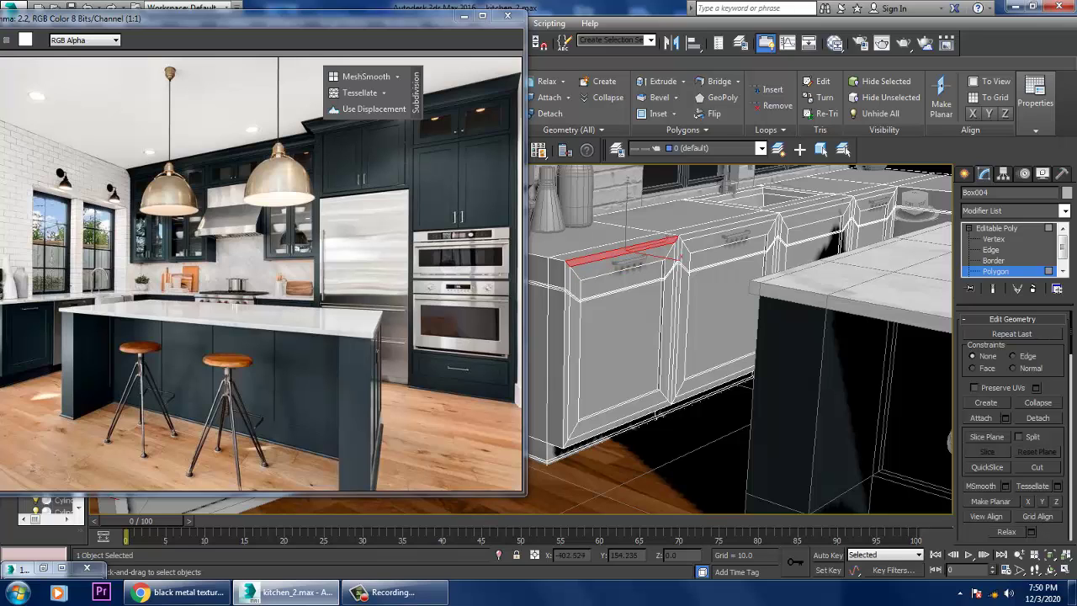
{"action": "left_click", "coordinate": [607, 273], "text": "ctrl"}
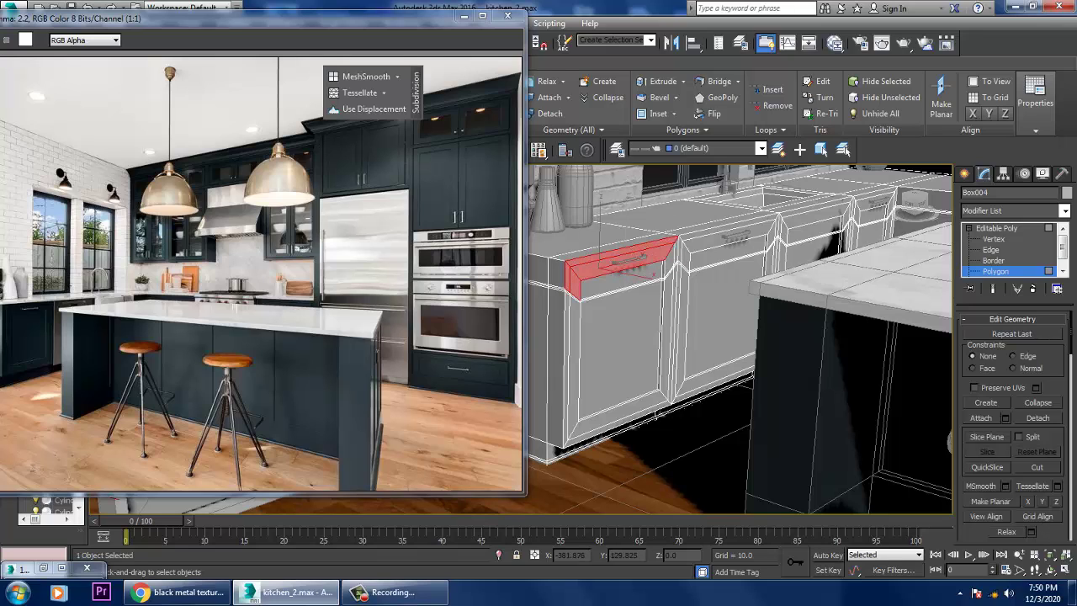
{"action": "key", "text": "z"}
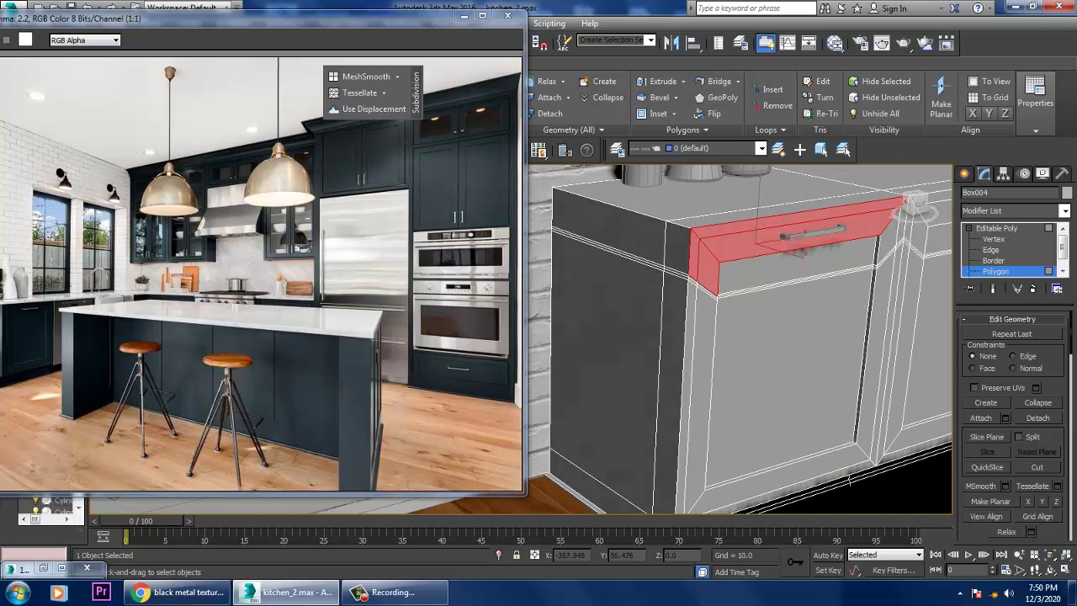
{"action": "scroll", "coordinate": [760, 267], "scroll_direction": "down", "scroll_amount": 3}
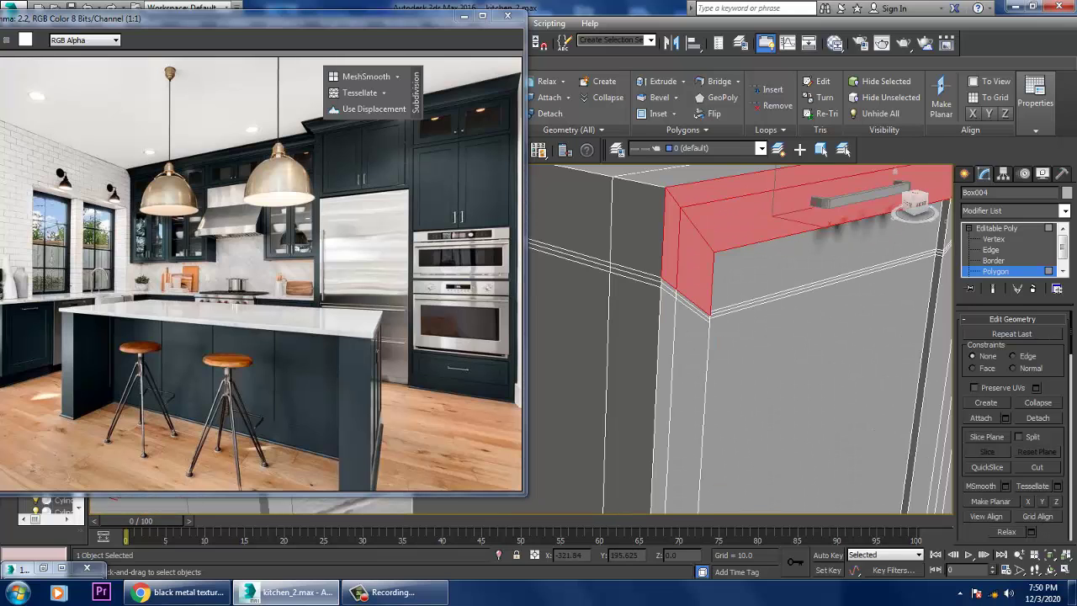
Step: At Edge level, select the top edge of the cabinet front
{"action": "key", "text": "2"}
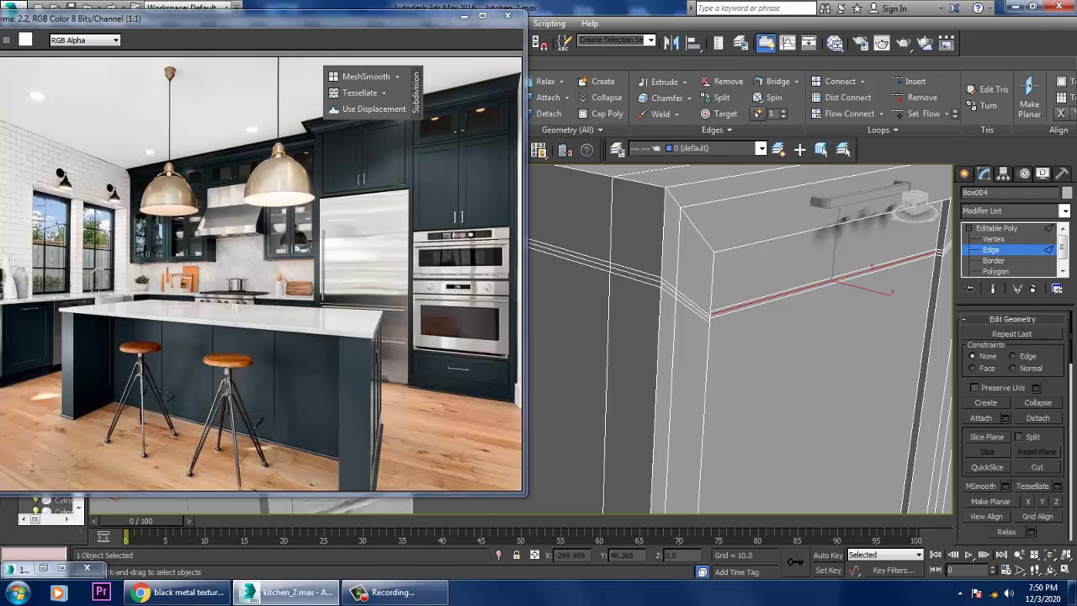
{"action": "key", "text": "ctrl+d"}
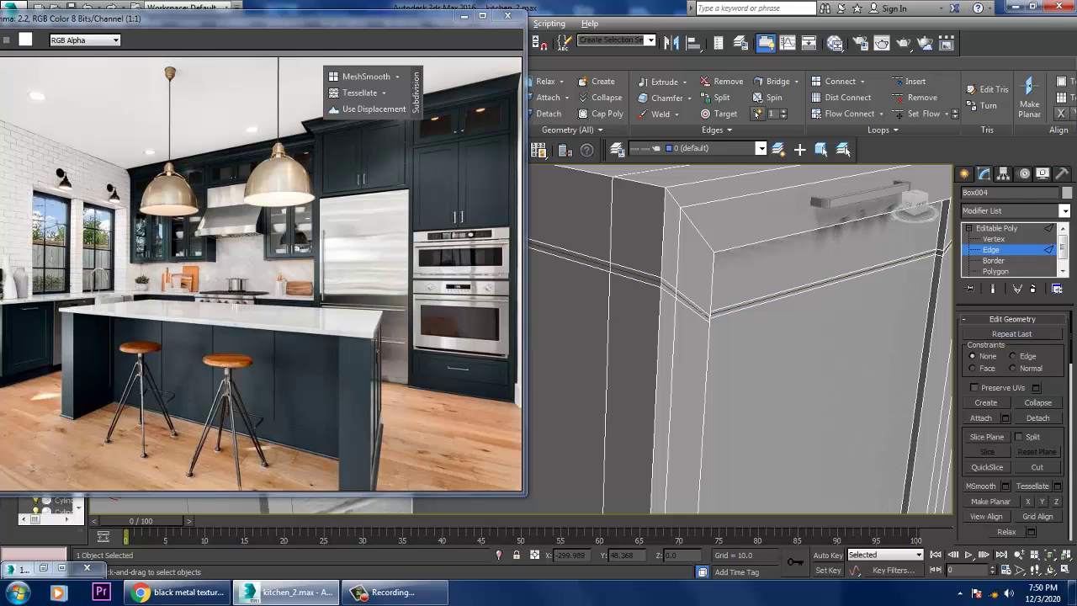
{"action": "double_click", "coordinate": [937, 253]}
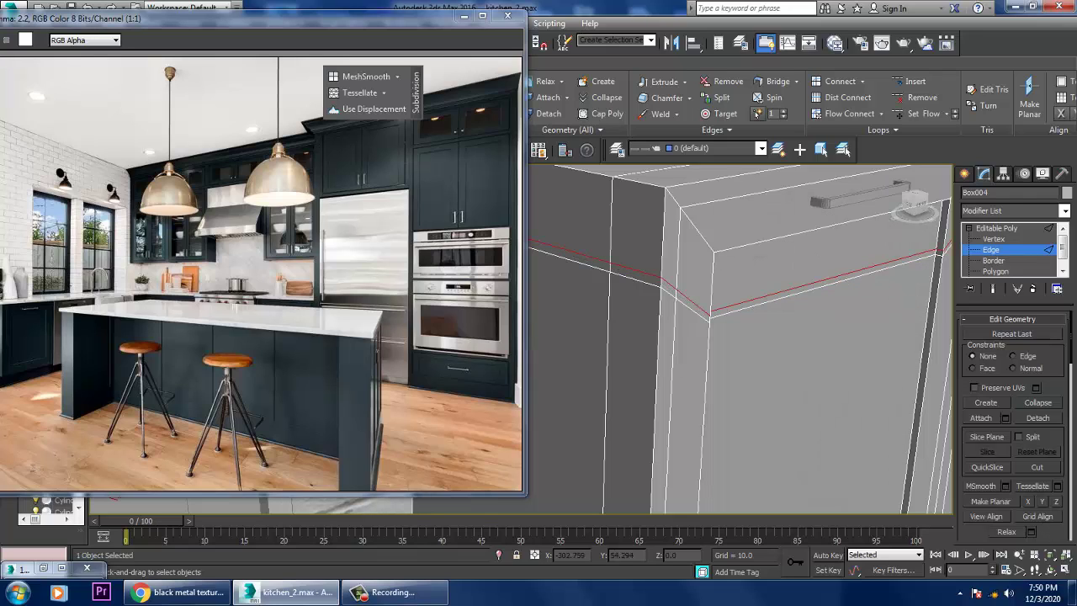
{"action": "key", "text": "ctrl+d"}
{"action": "key", "text": "ctrl+z"}
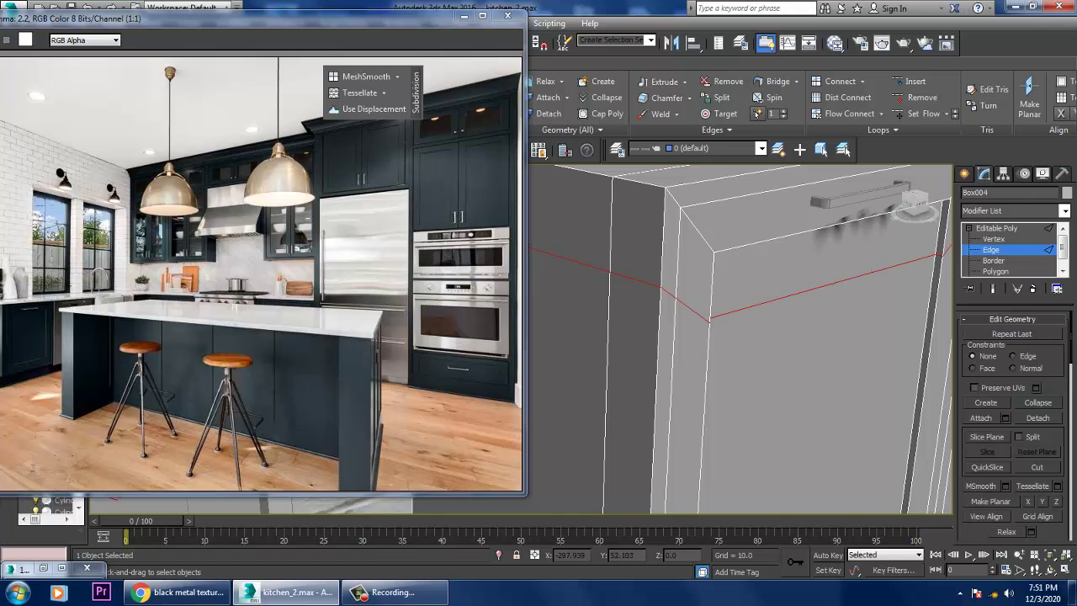
{"action": "scroll", "coordinate": [740, 337], "scroll_direction": "down", "scroll_amount": 6}
{"action": "middle_click_drag", "start_coordinate": [740, 336], "coordinate": [715, 316], "text": "alt"}
{"action": "scroll", "coordinate": [741, 336], "scroll_direction": "up", "scroll_amount": 3}
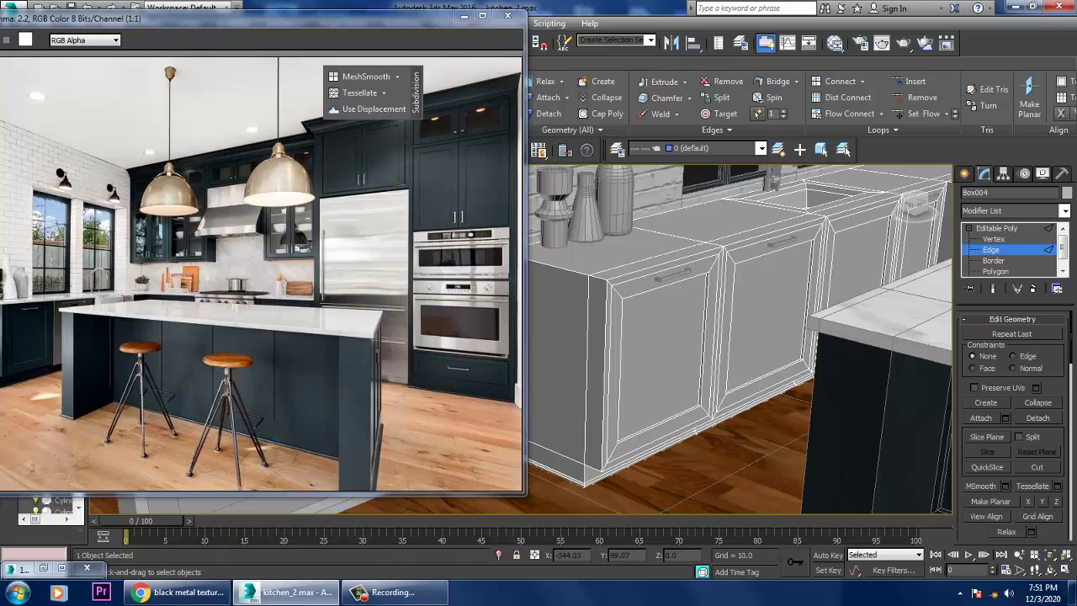
{"action": "left_click", "coordinate": [668, 278]}
Step: At Polygon level, select the first door's top, left and bottom bevels, front panel and right strip
{"action": "key", "text": "2"}
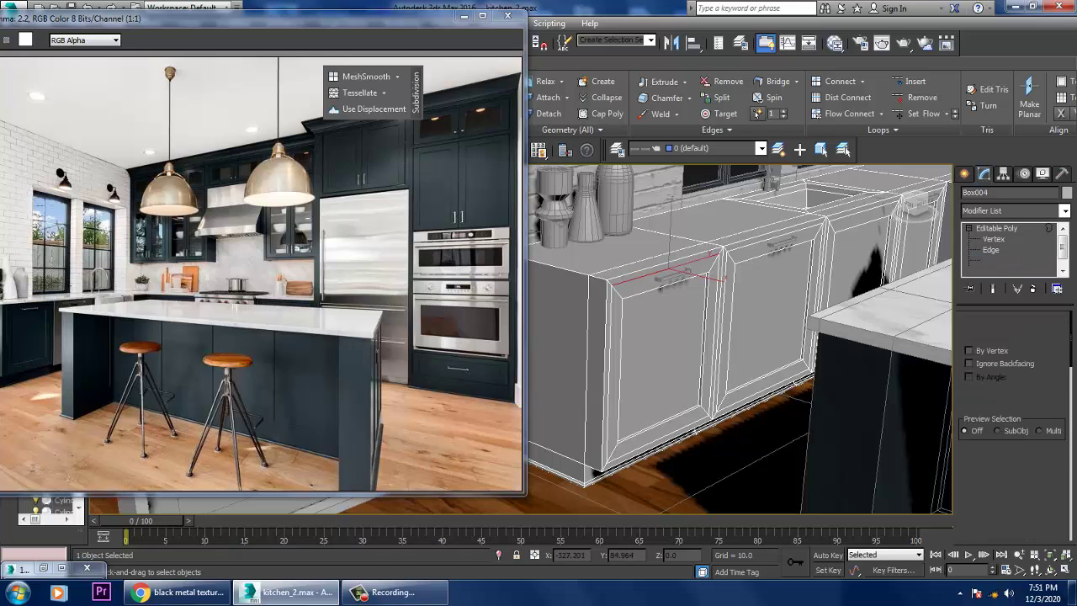
{"action": "key", "text": "4"}
{"action": "left_click", "coordinate": [664, 276]}
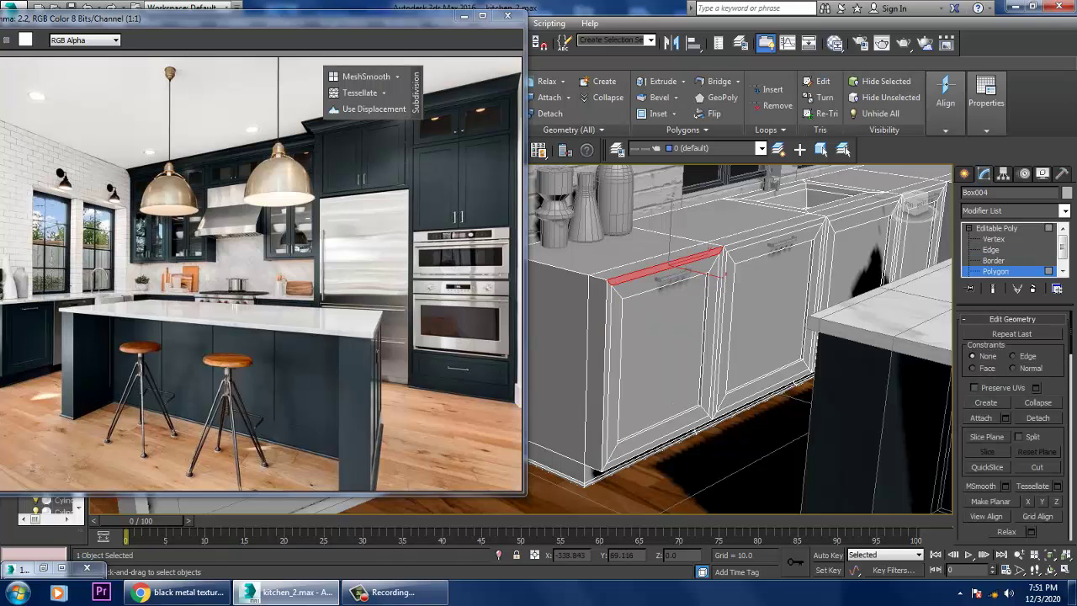
{"action": "left_click", "coordinate": [607, 370], "text": "ctrl"}
{"action": "left_click", "coordinate": [660, 353], "text": "ctrl"}
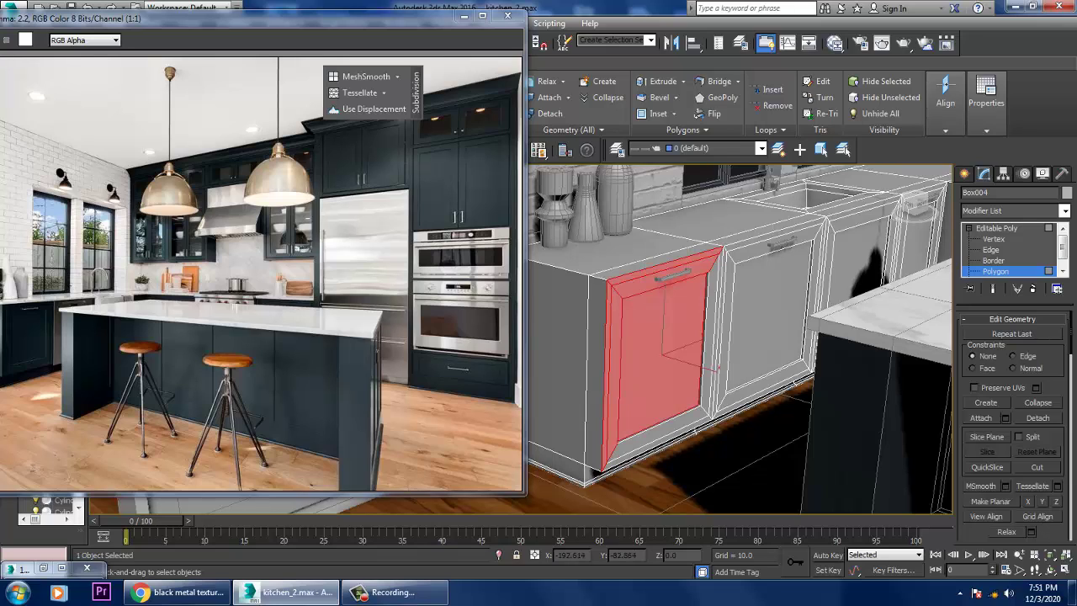
{"action": "left_click", "coordinate": [660, 433], "text": "ctrl"}
{"action": "left_click", "coordinate": [704, 337], "text": "ctrl"}
{"action": "left_click", "coordinate": [715, 337], "text": "ctrl"}
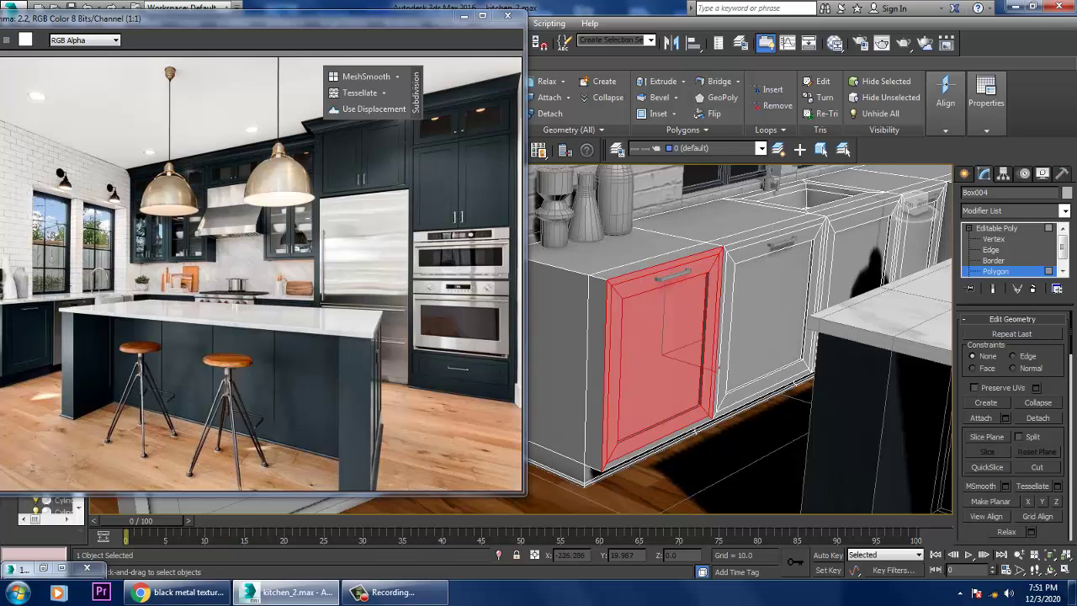
Step: Add the second door's side strips, front panel, top and right bevels, and the bottom strip
{"action": "left_click", "coordinate": [720, 337], "text": "ctrl"}
{"action": "left_click", "coordinate": [728, 336], "text": "ctrl"}
{"action": "left_click", "coordinate": [769, 320], "text": "ctrl"}
{"action": "left_click", "coordinate": [774, 239], "text": "ctrl"}
{"action": "left_click", "coordinate": [808, 303], "text": "ctrl"}
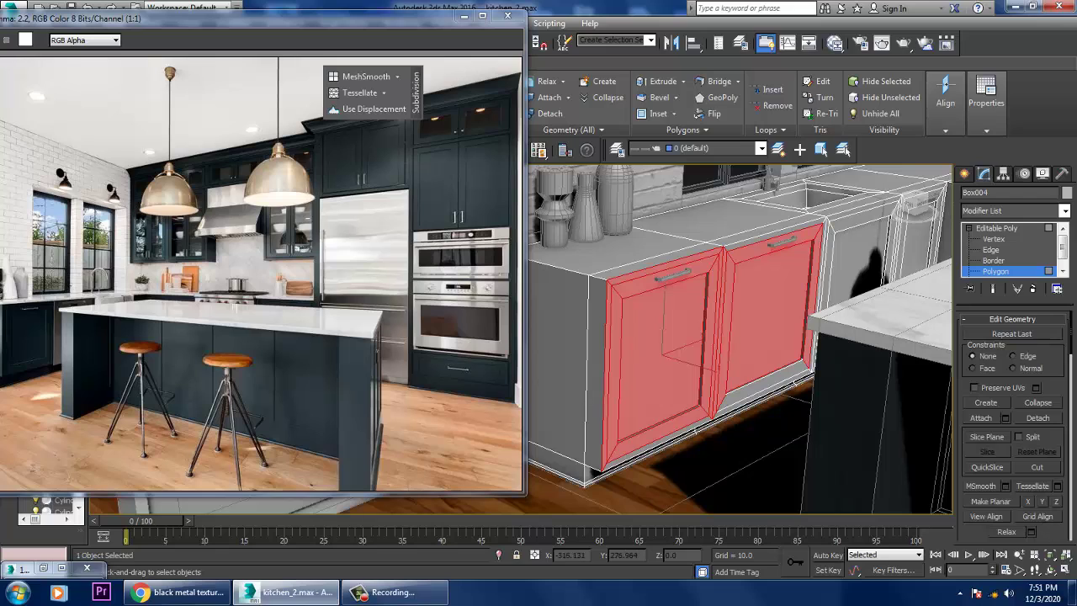
{"action": "left_click", "coordinate": [826, 269], "text": "ctrl"}
{"action": "left_click", "coordinate": [823, 261], "text": "ctrl"}
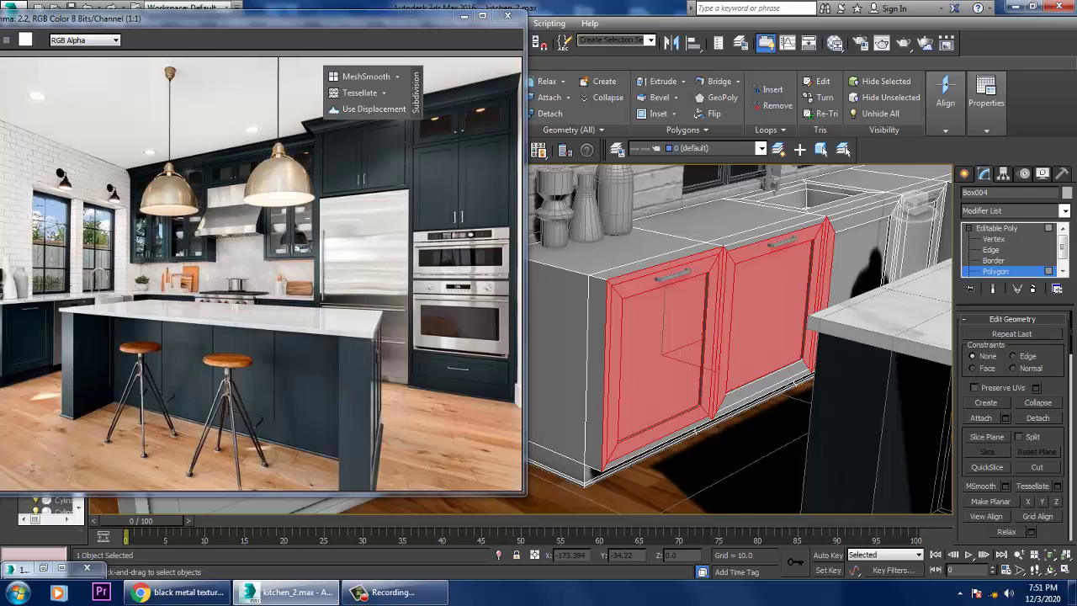
{"action": "scroll", "coordinate": [757, 404], "scroll_direction": "up", "scroll_amount": 3}
{"action": "left_click", "coordinate": [666, 446], "text": "ctrl"}
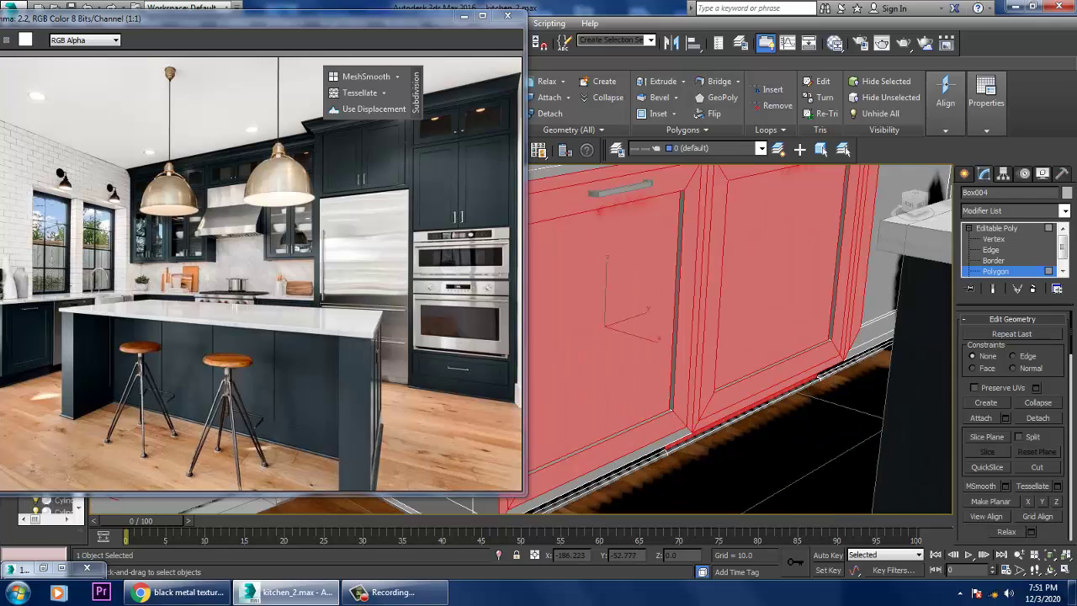
{"action": "scroll", "coordinate": [741, 337], "scroll_direction": "down", "scroll_amount": 3}
Step: Add the next door's top bevel, side bevel and front panel to the selection
{"action": "middle_click_drag", "start_coordinate": [740, 336], "coordinate": [689, 353], "text": "alt"}
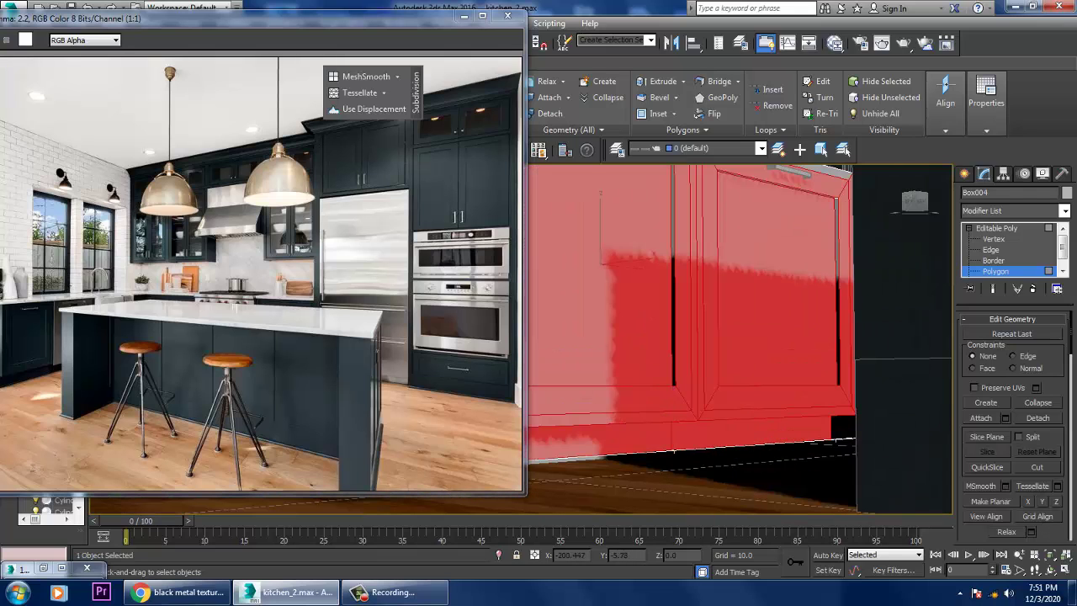
{"action": "scroll", "coordinate": [740, 336], "scroll_direction": "down", "scroll_amount": 5}
{"action": "scroll", "coordinate": [740, 336], "scroll_direction": "up", "scroll_amount": 5}
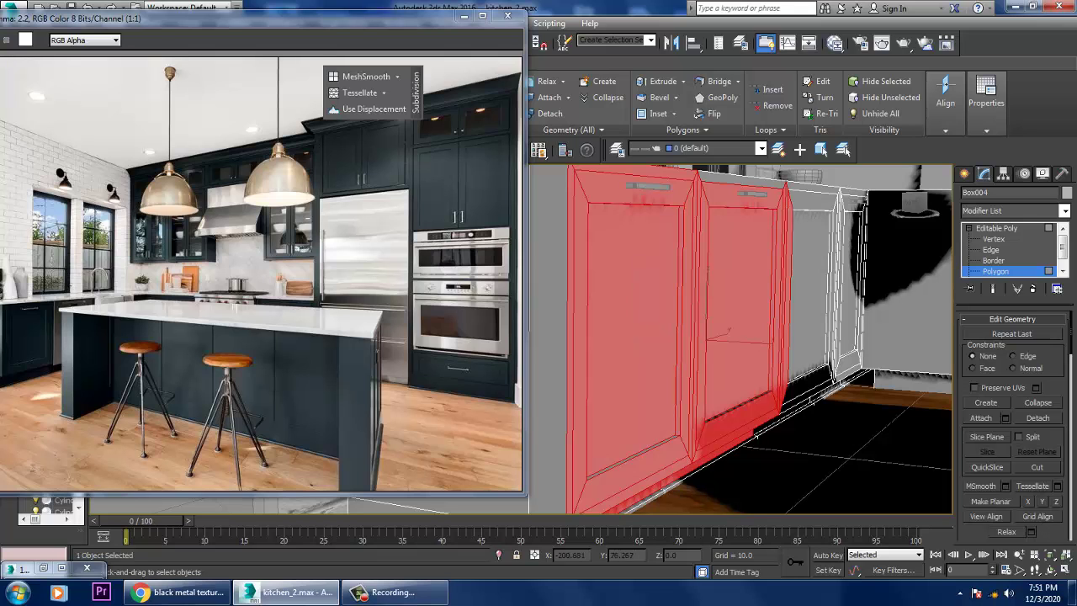
{"action": "middle_click_drag", "start_coordinate": [728, 331], "coordinate": [749, 383], "text": "alt"}
{"action": "left_click", "coordinate": [740, 246], "text": "ctrl"}
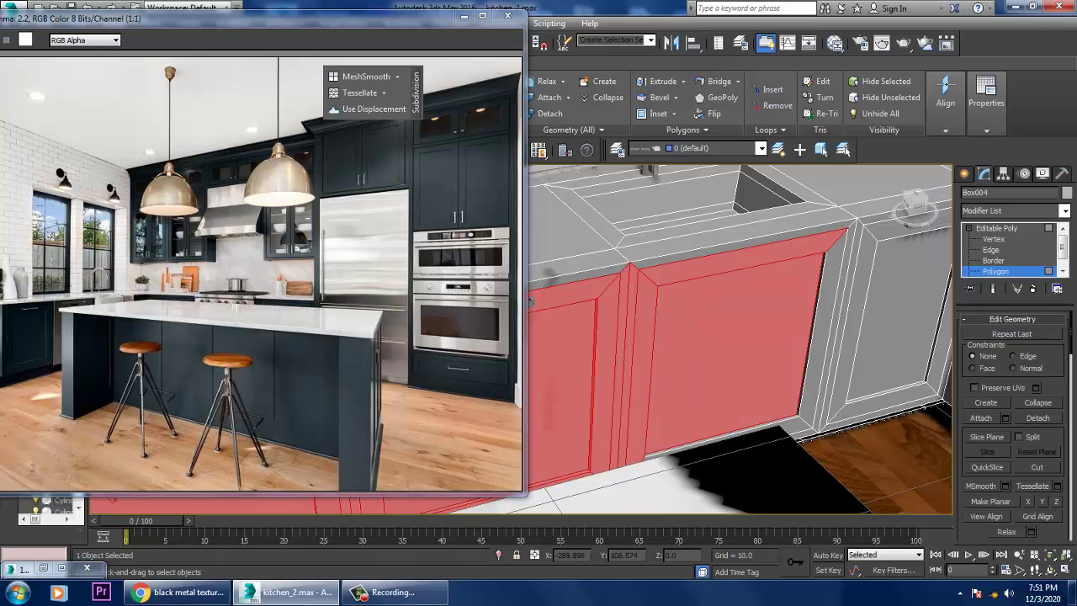
{"action": "left_click", "coordinate": [845, 320], "text": "ctrl"}
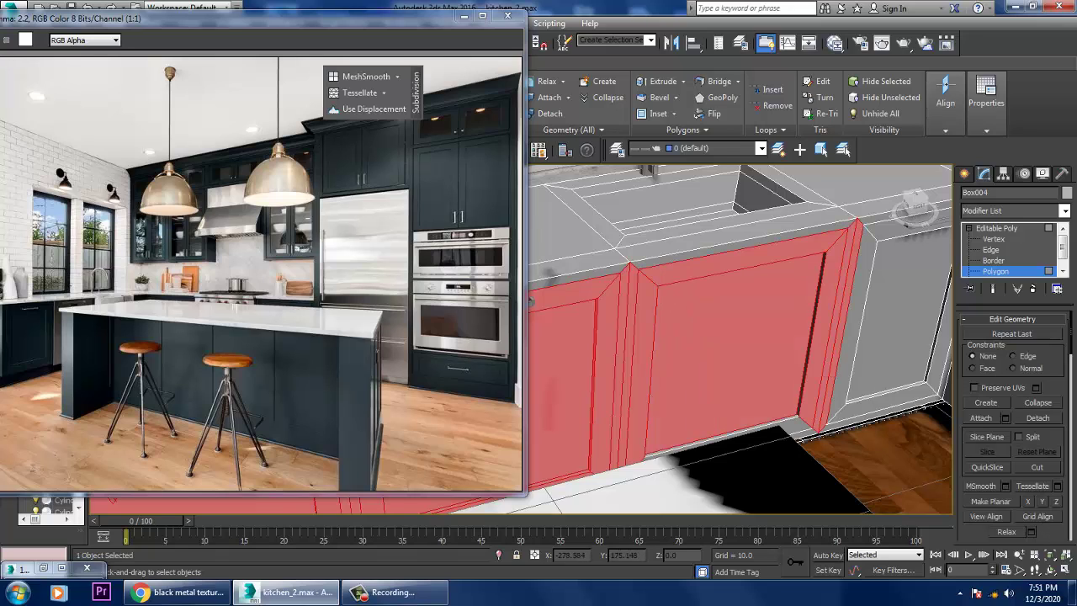
{"action": "left_click", "coordinate": [899, 307], "text": "ctrl"}
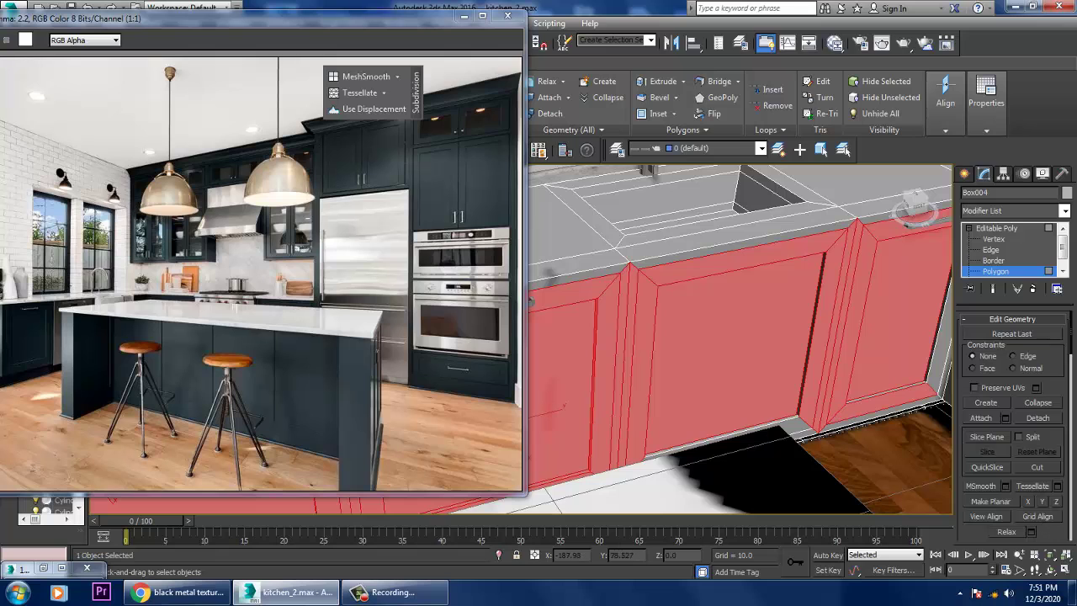
Step: Add the cabinet's side strip to the polygon selection
{"action": "scroll", "coordinate": [740, 336], "scroll_direction": "up", "scroll_amount": 3}
{"action": "scroll", "coordinate": [740, 336], "scroll_direction": "down", "scroll_amount": 4}
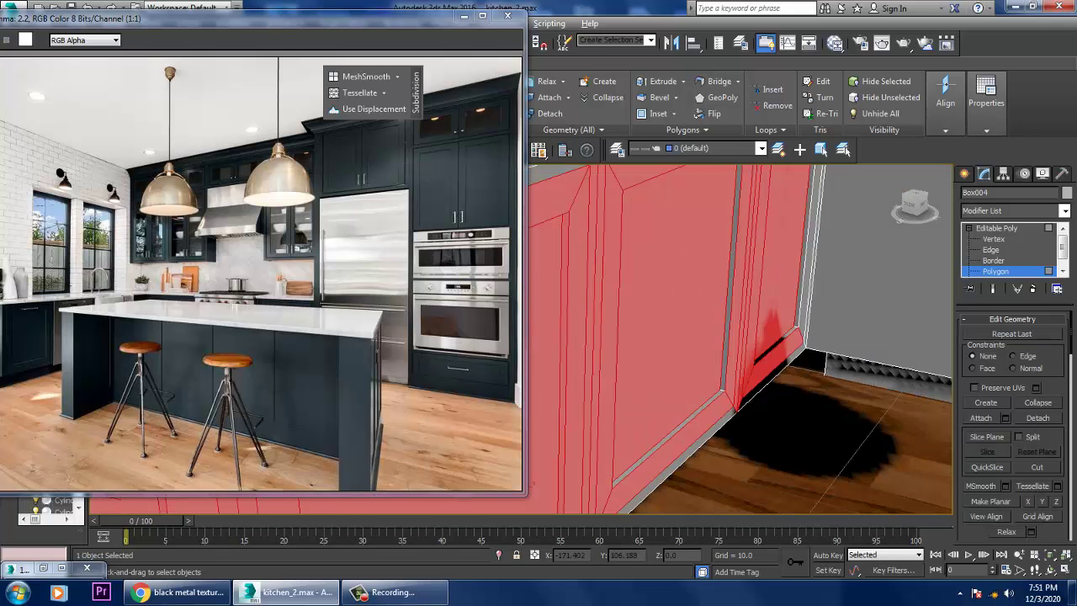
{"action": "scroll", "coordinate": [741, 336], "scroll_direction": "up", "scroll_amount": 3}
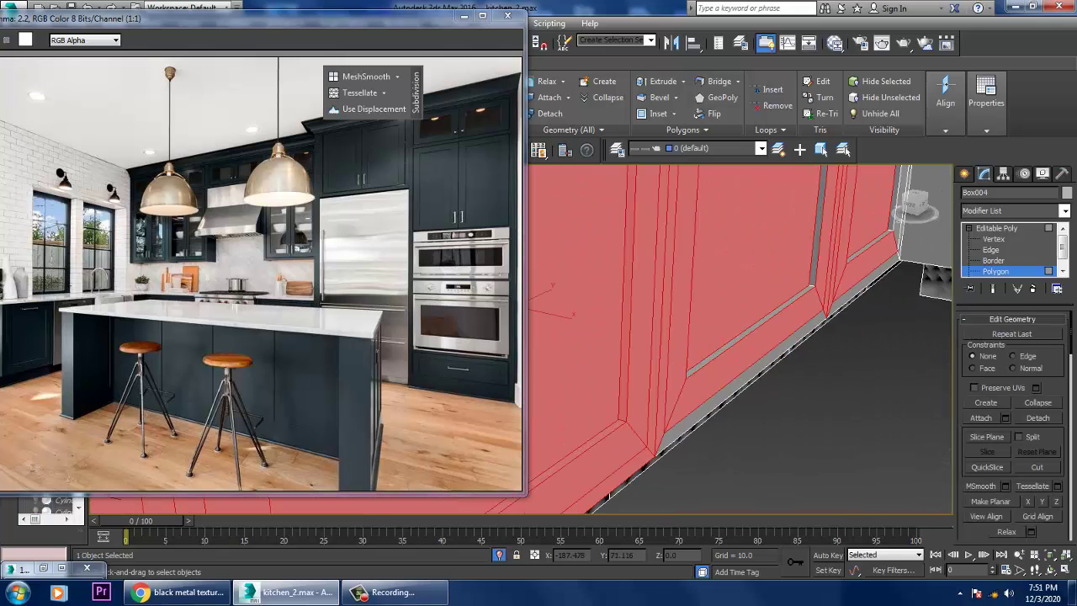
{"action": "scroll", "coordinate": [609, 497], "scroll_direction": "up", "scroll_amount": 1}
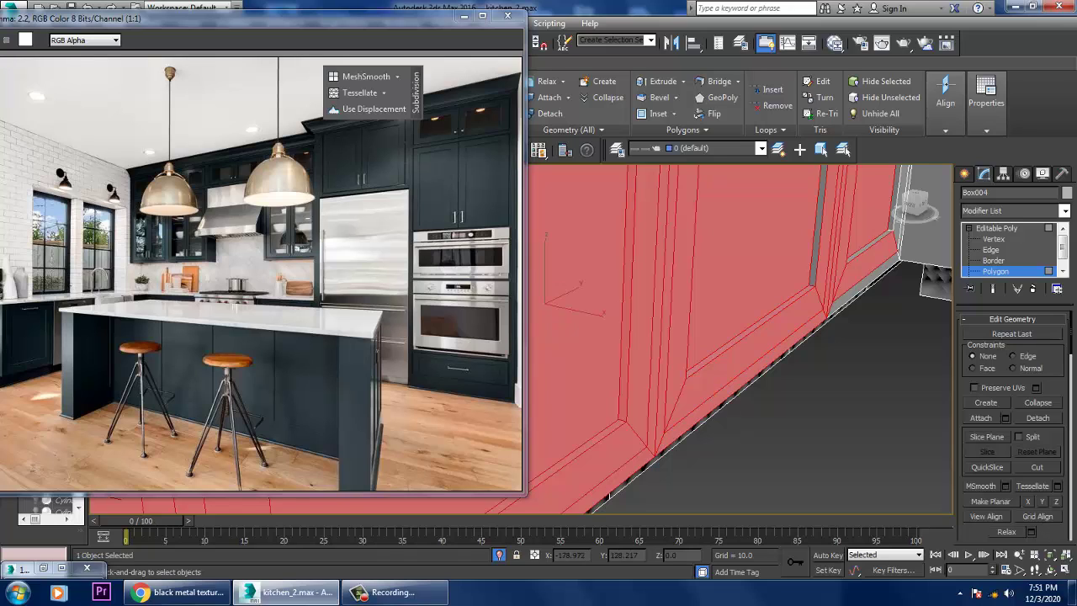
{"action": "scroll", "coordinate": [609, 496], "scroll_direction": "up", "scroll_amount": 1}
{"action": "scroll", "coordinate": [609, 497], "scroll_direction": "up", "scroll_amount": 1}
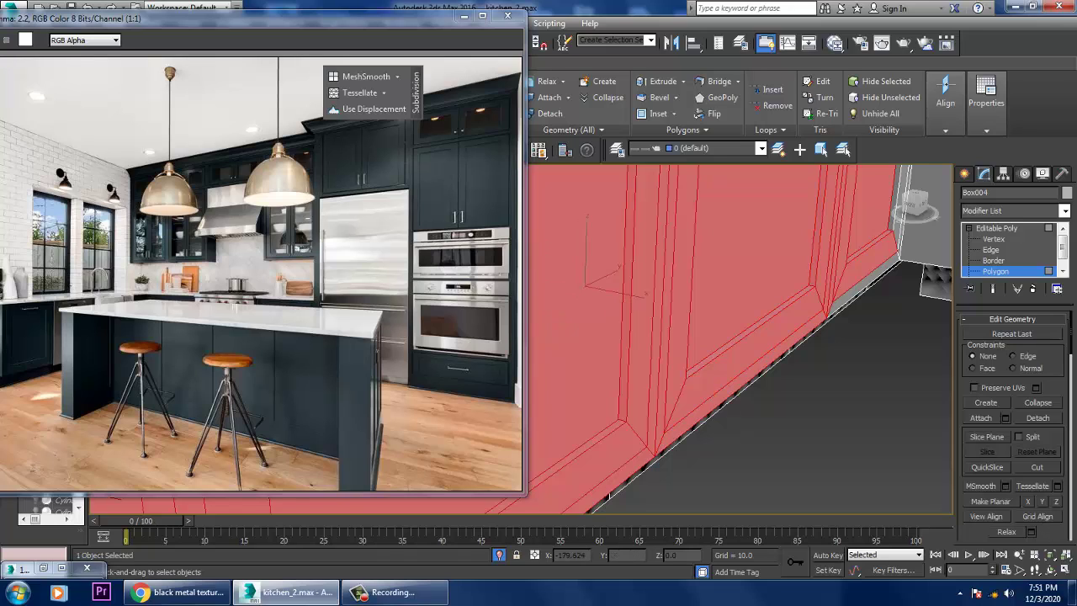
{"action": "scroll", "coordinate": [609, 496], "scroll_direction": "down", "scroll_amount": 5}
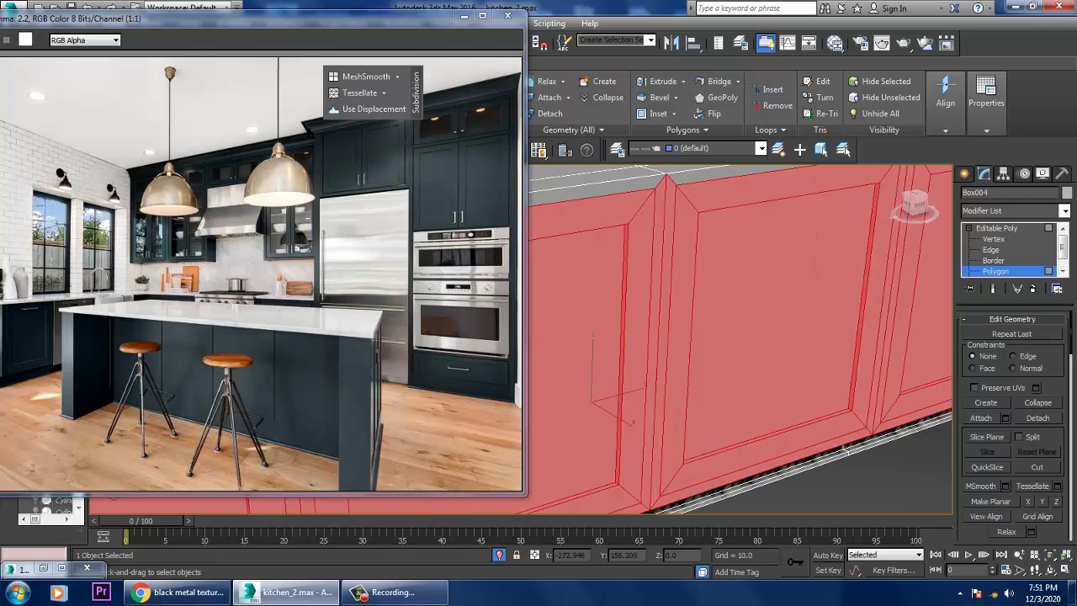
{"action": "left_click", "coordinate": [711, 319], "text": "ctrl"}
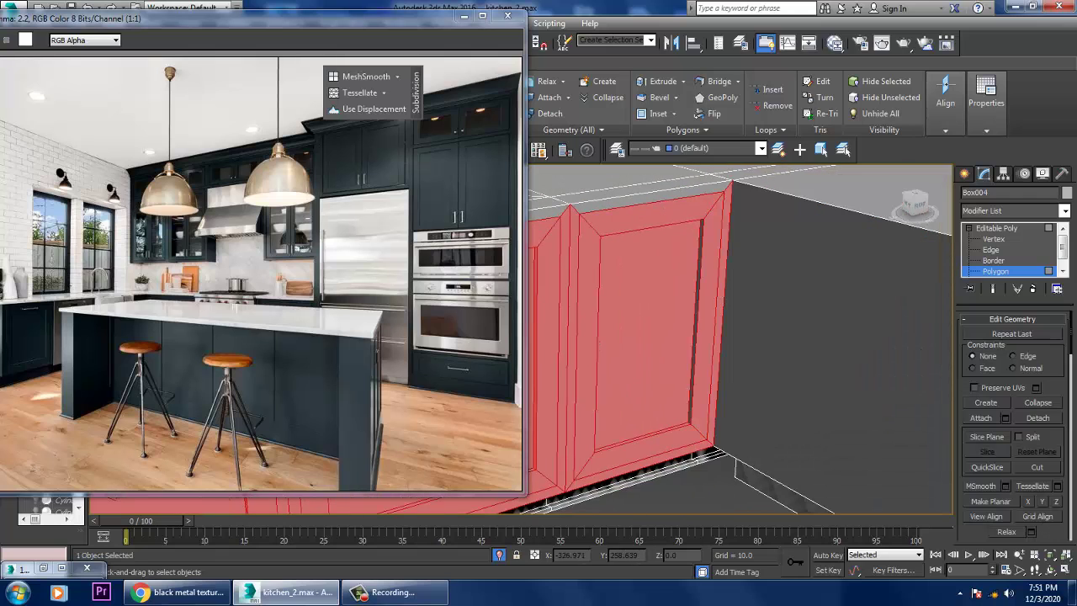
{"action": "scroll", "coordinate": [740, 337], "scroll_direction": "down", "scroll_amount": 8}
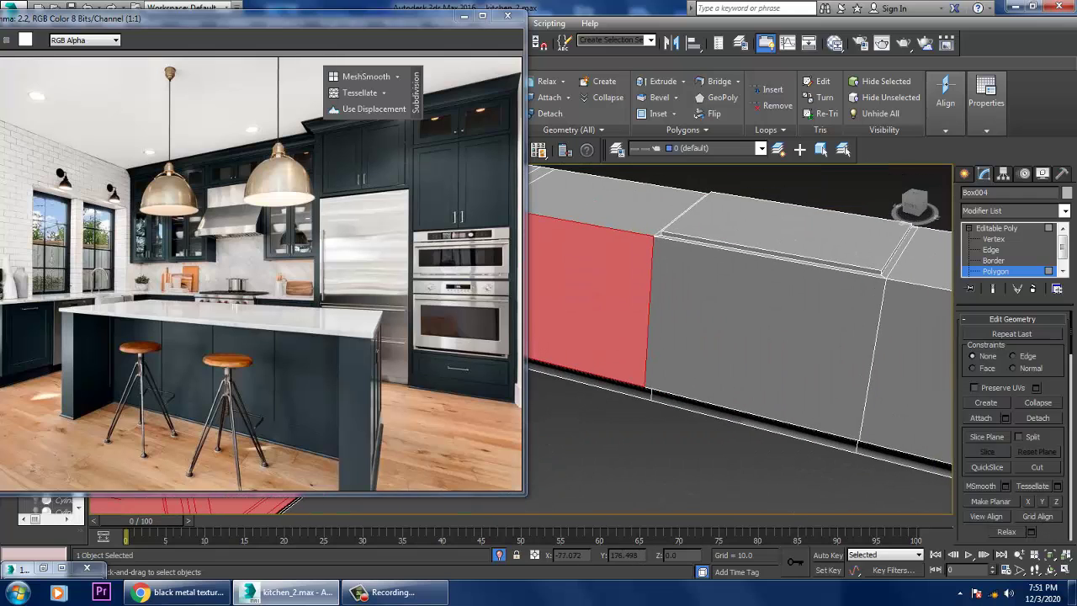
Step: Add the rightmost front panel and the cabinet's left side face to the selection
{"action": "left_click", "coordinate": [879, 379], "text": "ctrl"}
{"action": "middle_click_drag", "start_coordinate": [741, 353], "coordinate": [681, 328], "text": "alt"}
{"action": "scroll", "coordinate": [740, 354], "scroll_direction": "up", "scroll_amount": 3}
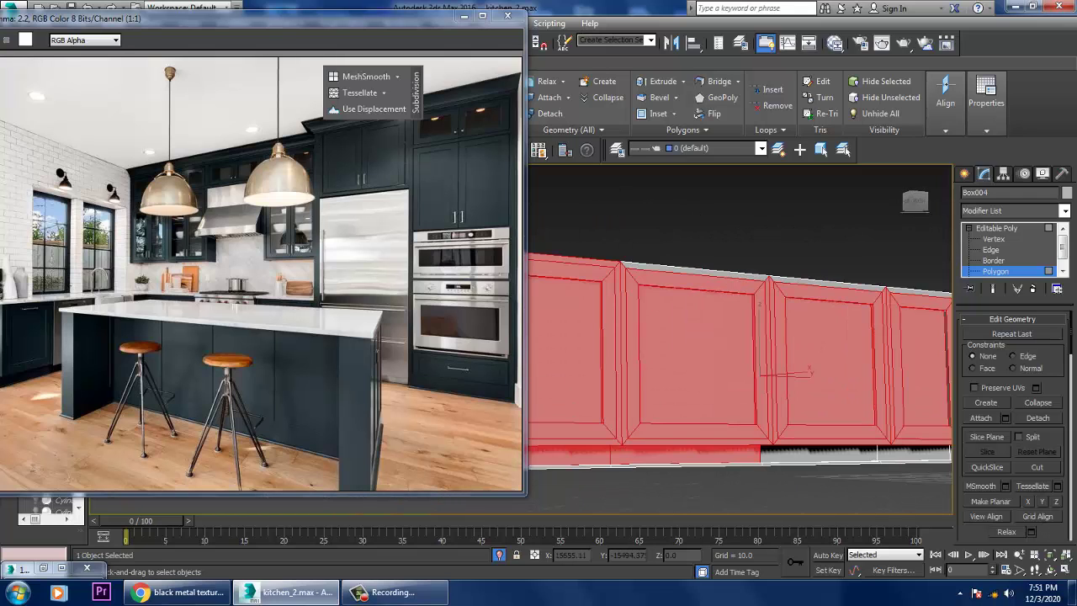
{"action": "middle_click_drag", "start_coordinate": [740, 353], "coordinate": [740, 322], "text": "alt"}
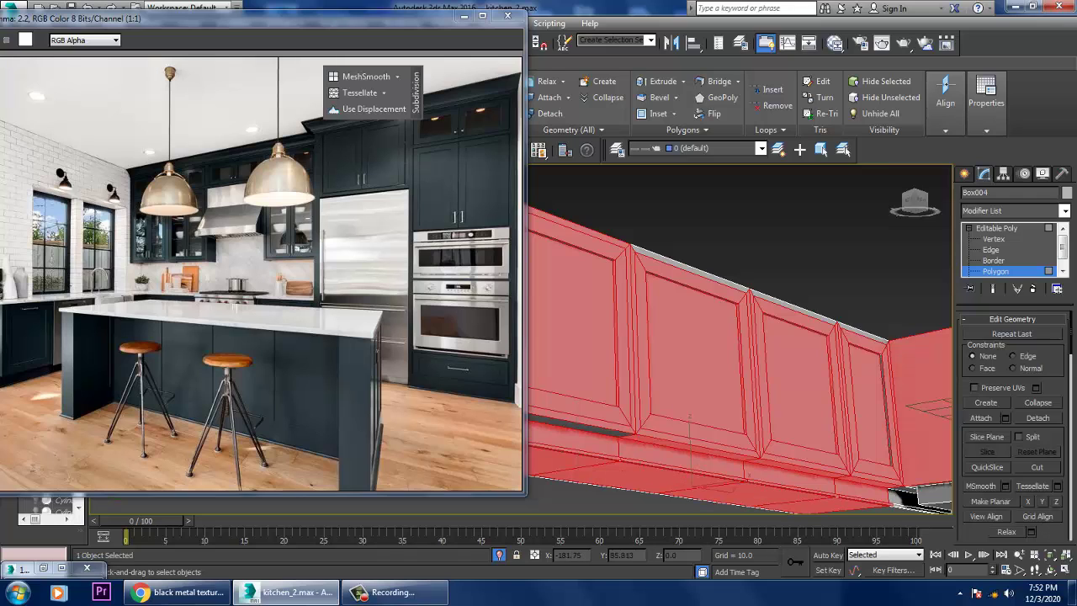
{"action": "scroll", "coordinate": [741, 337], "scroll_direction": "down", "scroll_amount": 3}
{"action": "middle_click_drag", "start_coordinate": [740, 337], "coordinate": [808, 337], "text": "alt"}
{"action": "left_click", "coordinate": [564, 319], "text": "ctrl"}
{"action": "scroll", "coordinate": [837, 341], "scroll_direction": "up", "scroll_amount": 4}
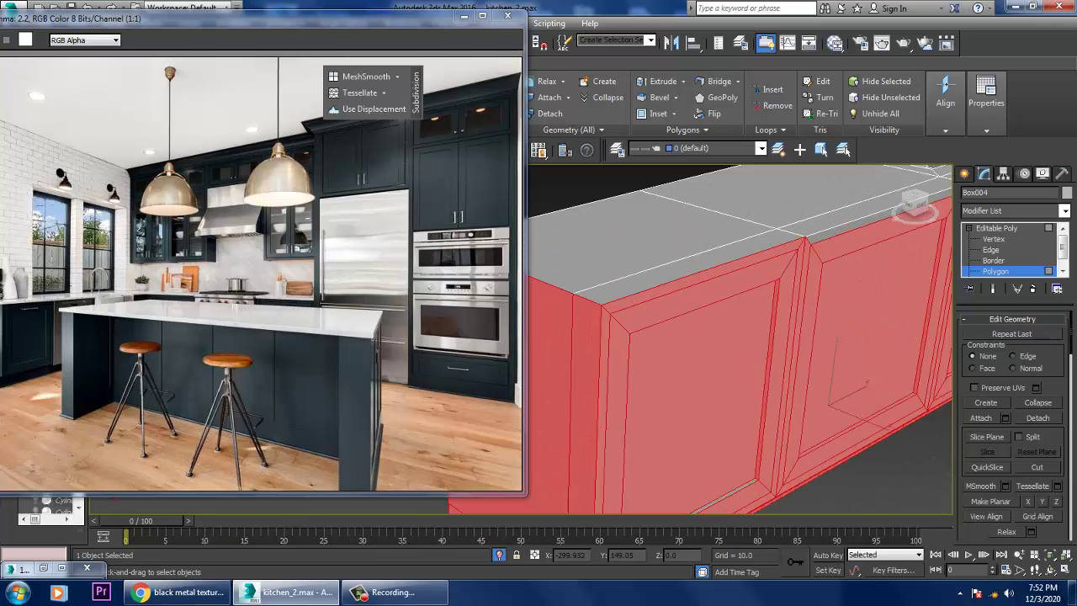
{"action": "scroll", "coordinate": [740, 336], "scroll_direction": "down", "scroll_amount": 3}
{"action": "scroll", "coordinate": [740, 337], "scroll_direction": "up", "scroll_amount": 2}
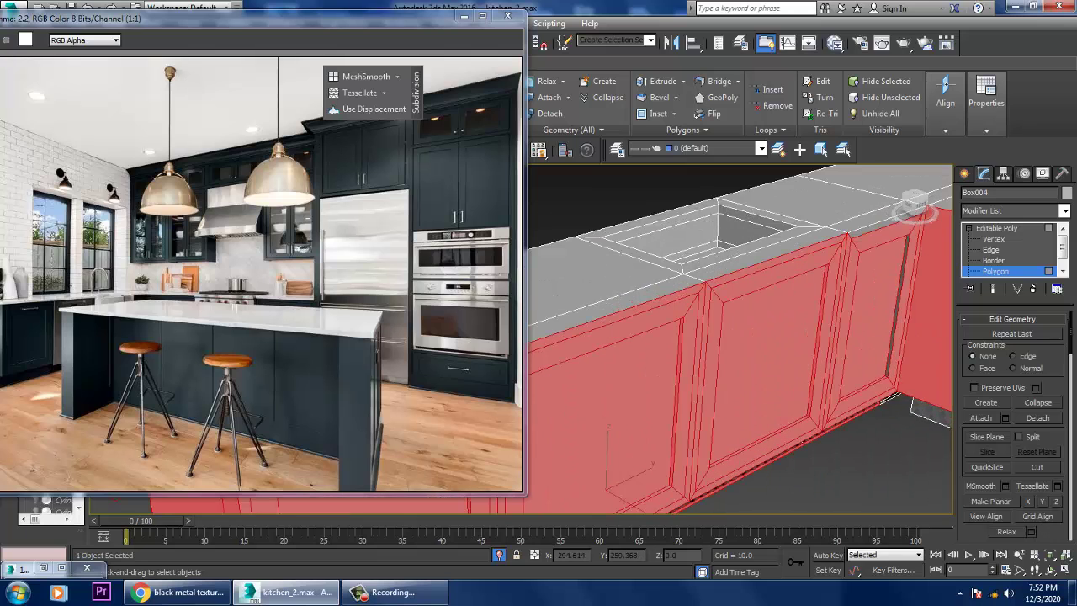
{"action": "middle_click_drag", "start_coordinate": [740, 353], "coordinate": [749, 303], "text": "alt"}
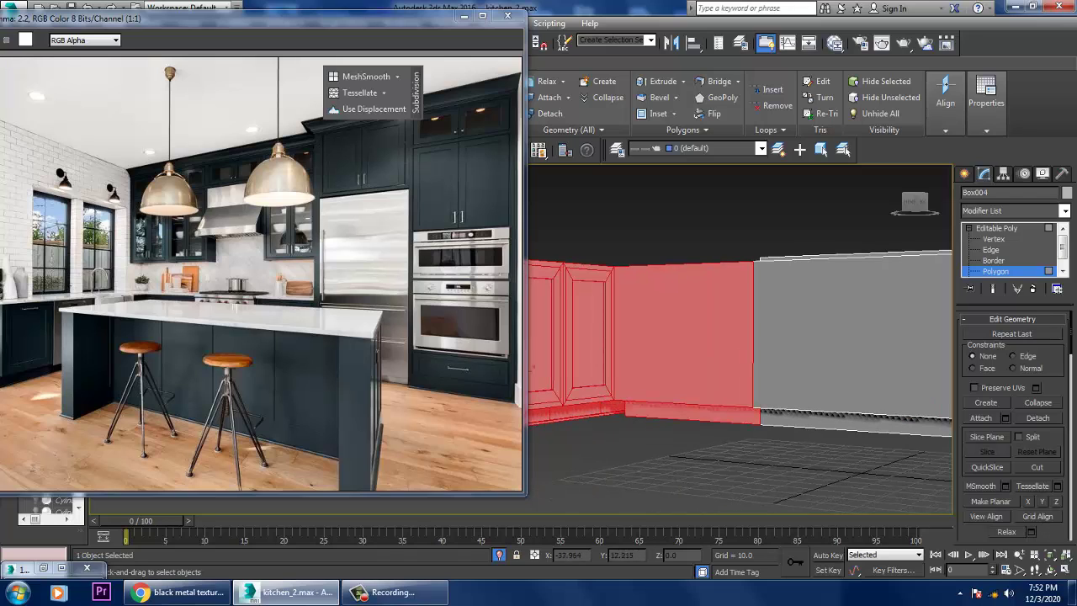
Step: Grow the selection into the corner gap faces and check the cabinet base coverage
{"action": "middle_click_drag", "start_coordinate": [740, 337], "coordinate": [942, 315], "text": "alt"}
{"action": "key", "text": "ctrl+Page_Up"}
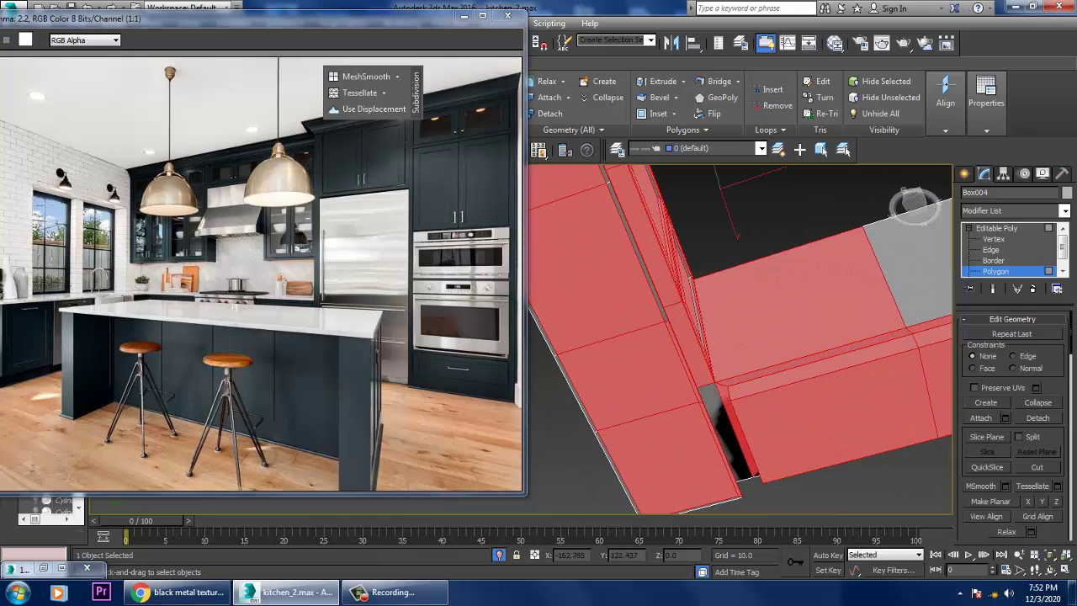
{"action": "middle_click_drag", "start_coordinate": [942, 314], "coordinate": [900, 286], "text": "alt"}
{"action": "scroll", "coordinate": [909, 290], "scroll_direction": "down", "scroll_amount": 5}
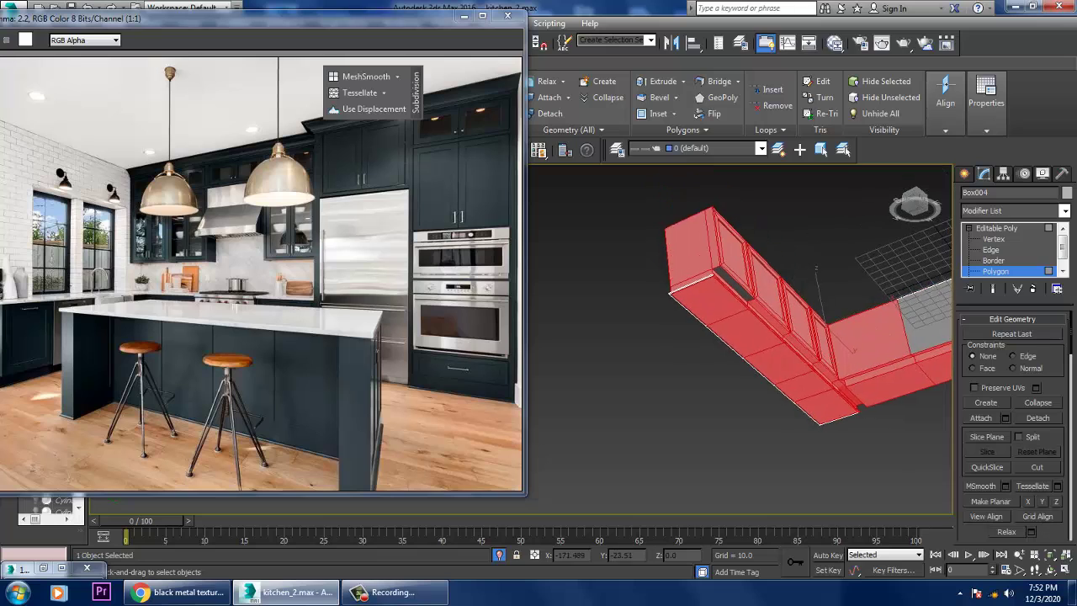
{"action": "scroll", "coordinate": [900, 286], "scroll_direction": "up", "scroll_amount": 5}
{"action": "scroll", "coordinate": [755, 340], "scroll_direction": "down", "scroll_amount": 5}
{"action": "scroll", "coordinate": [755, 340], "scroll_direction": "up", "scroll_amount": 5}
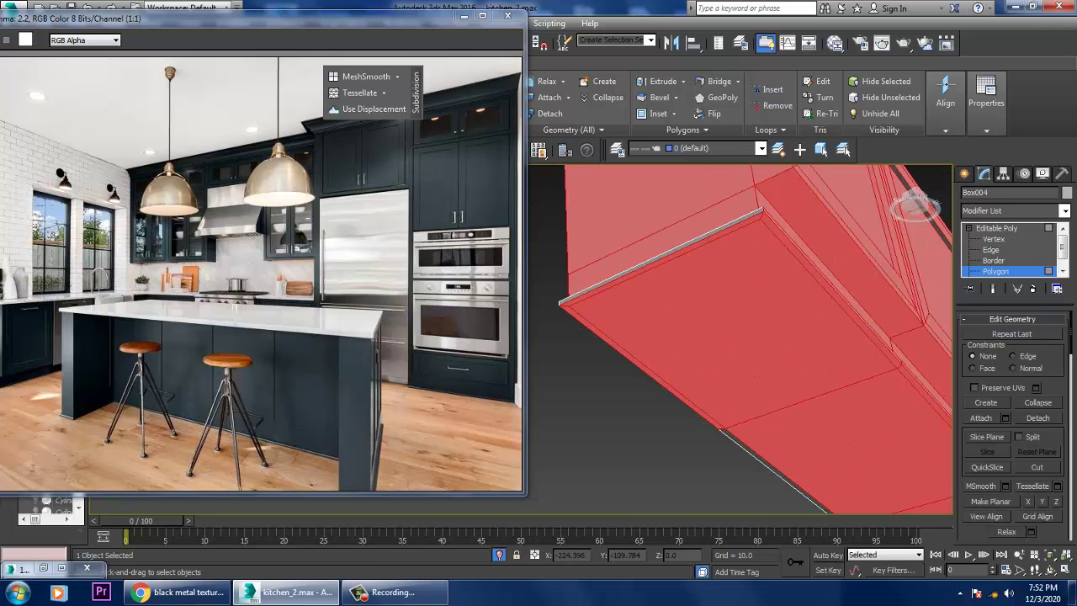
{"action": "middle_click_drag", "start_coordinate": [757, 379], "coordinate": [724, 336]}
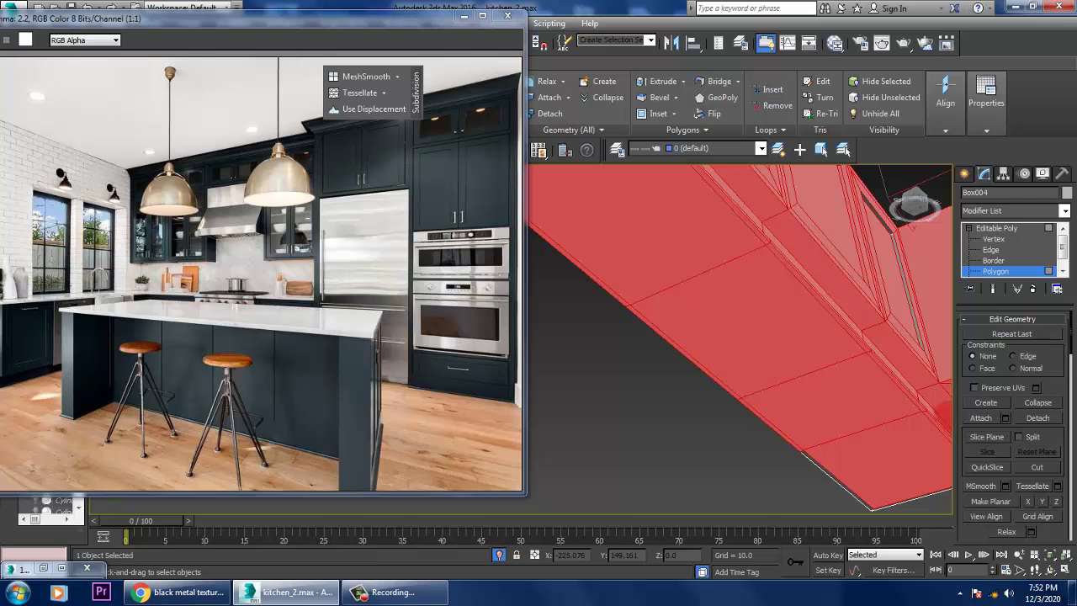
{"action": "middle_click_drag", "start_coordinate": [841, 483], "coordinate": [627, 424], "text": "alt"}
{"action": "scroll", "coordinate": [695, 437], "scroll_direction": "down", "scroll_amount": 5}
Step: Check the cabinet material's bitmap, then add a UVW Map modifier with Box projection
{"action": "key", "text": "m"}
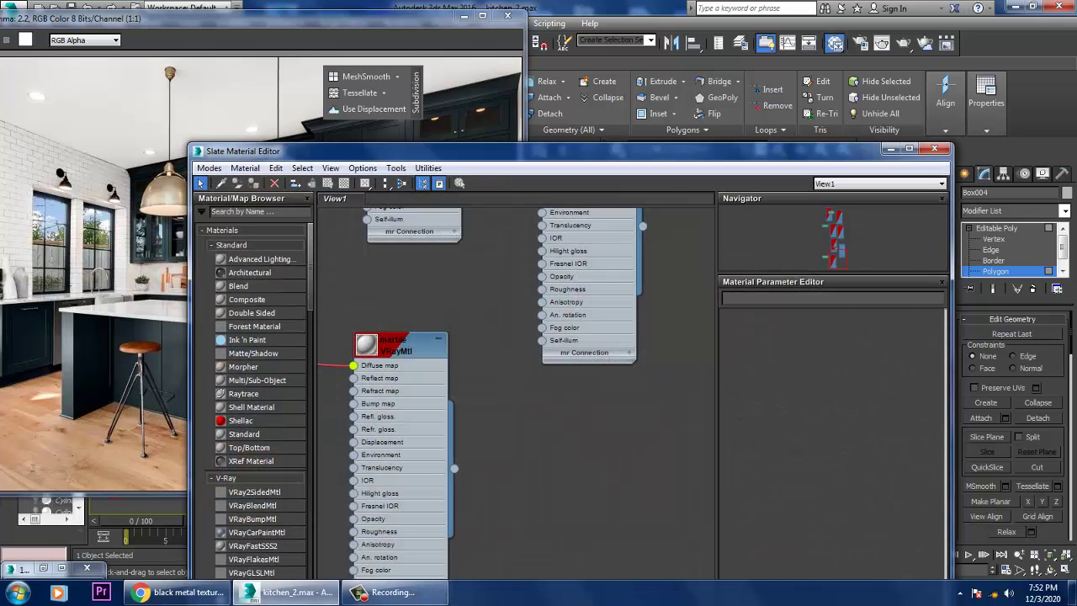
{"action": "middle_click_drag", "start_coordinate": [505, 337], "coordinate": [509, 546]}
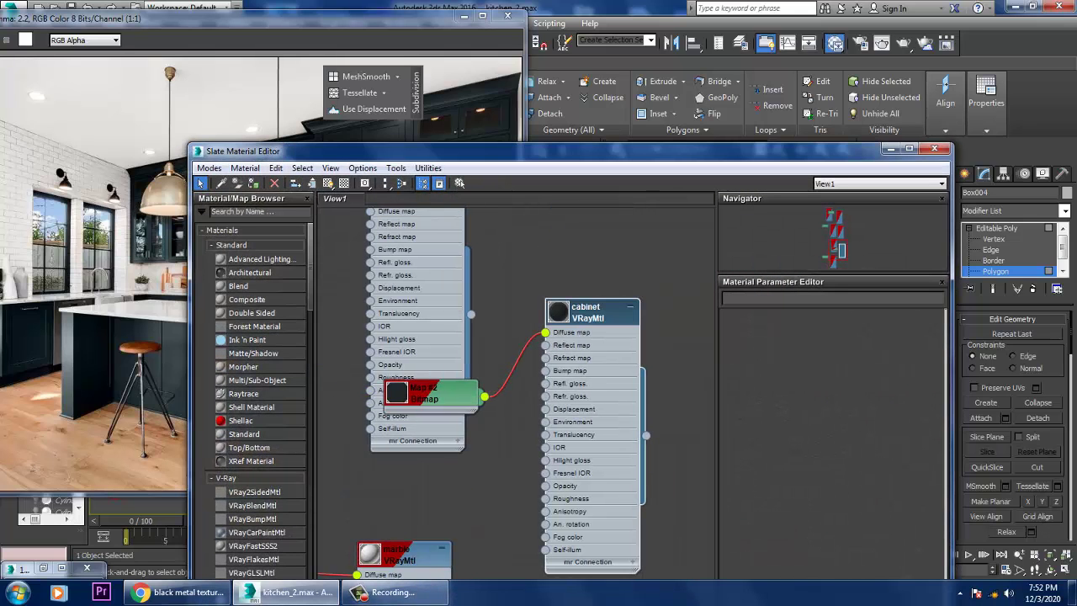
{"action": "key", "text": "m"}
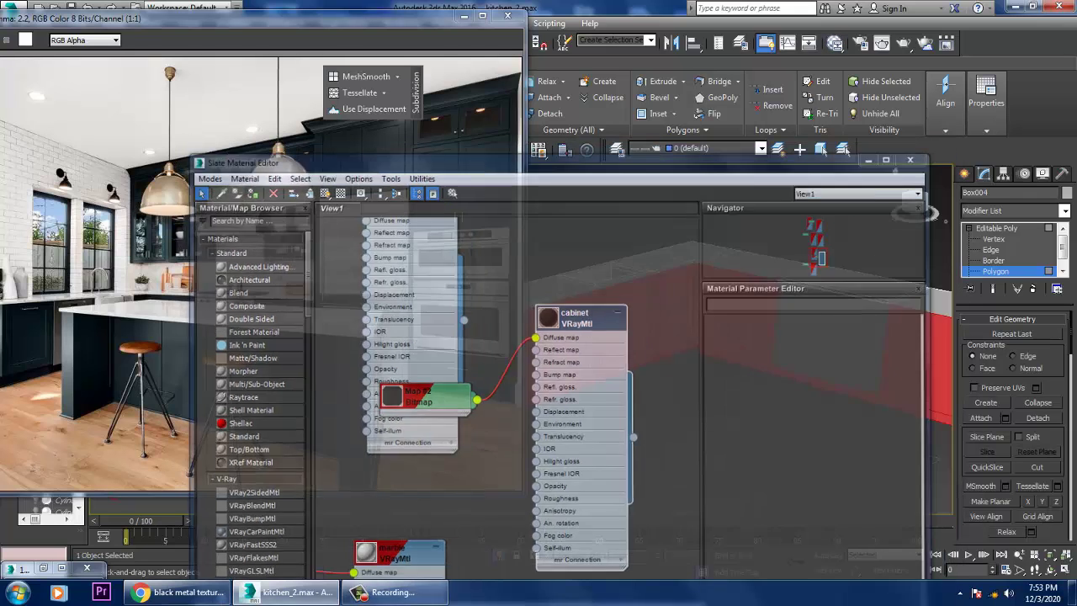
{"action": "left_click", "coordinate": [1064, 210]}
{"action": "key", "text": "u"}
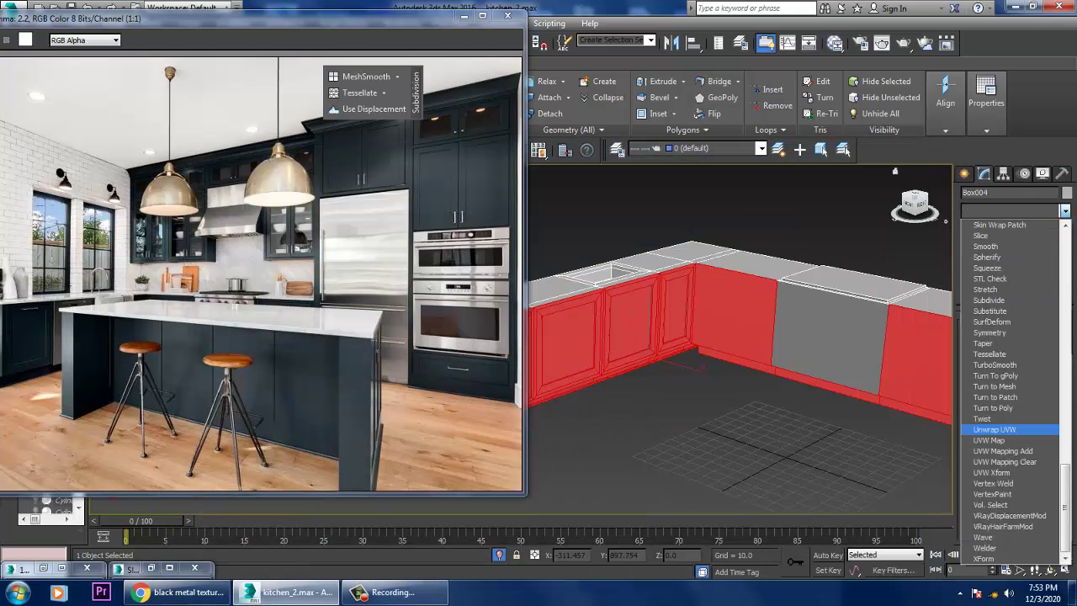
{"action": "left_click", "coordinate": [988, 440]}
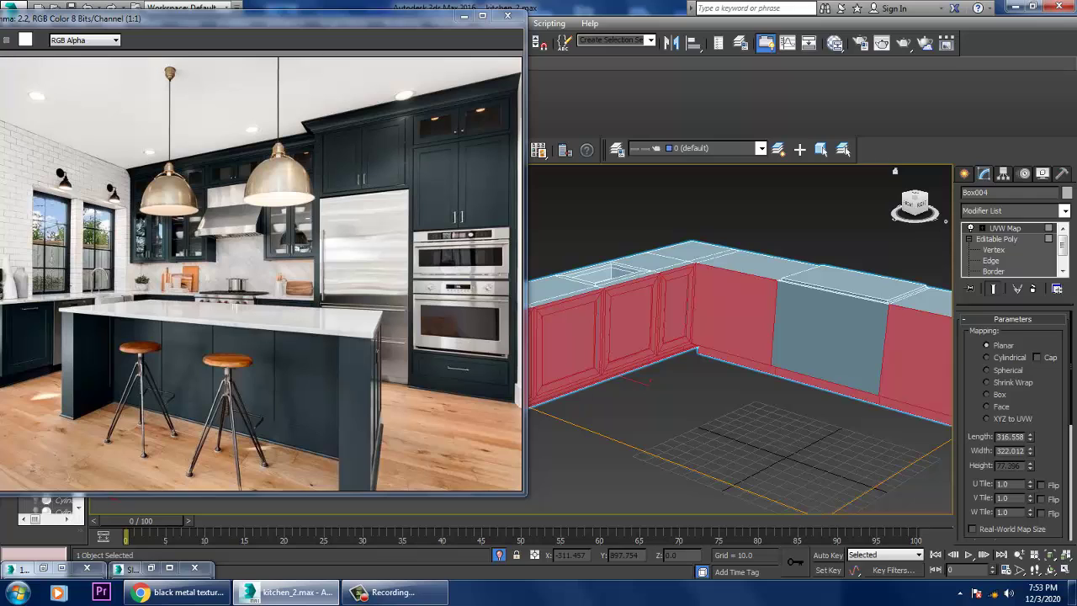
{"action": "left_click", "coordinate": [987, 394]}
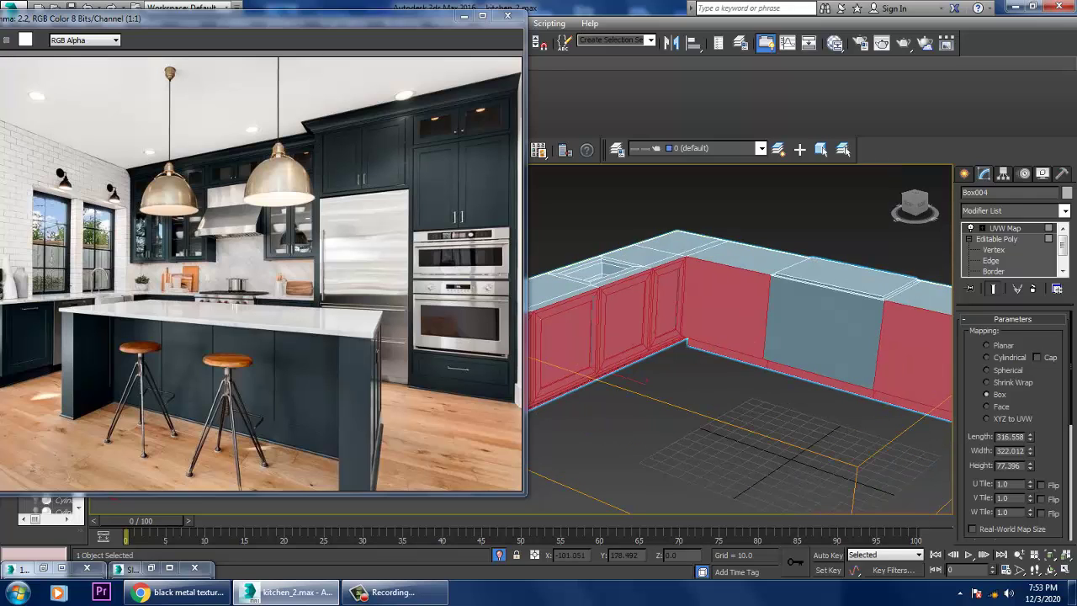
Step: Convert the cabinets to Editable Poly, baking in the mapping, and return to Polygon level
{"action": "middle_click_drag", "start_coordinate": [740, 337], "coordinate": [791, 341], "text": "alt"}
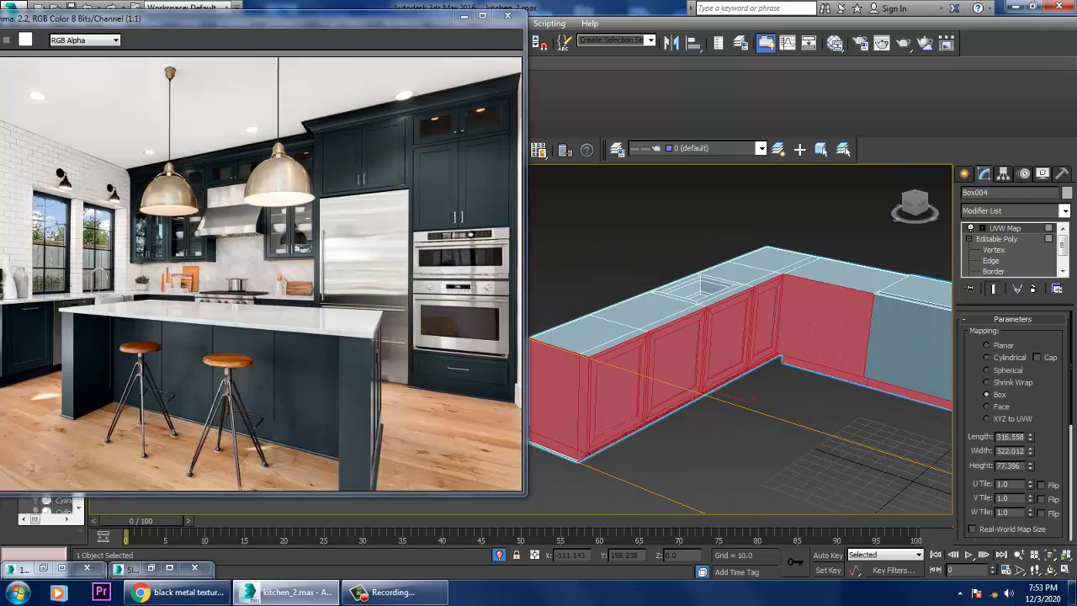
{"action": "key", "text": "ctrl+d"}
{"action": "left_click", "coordinate": [730, 321]}
{"action": "right_click", "coordinate": [735, 318]}
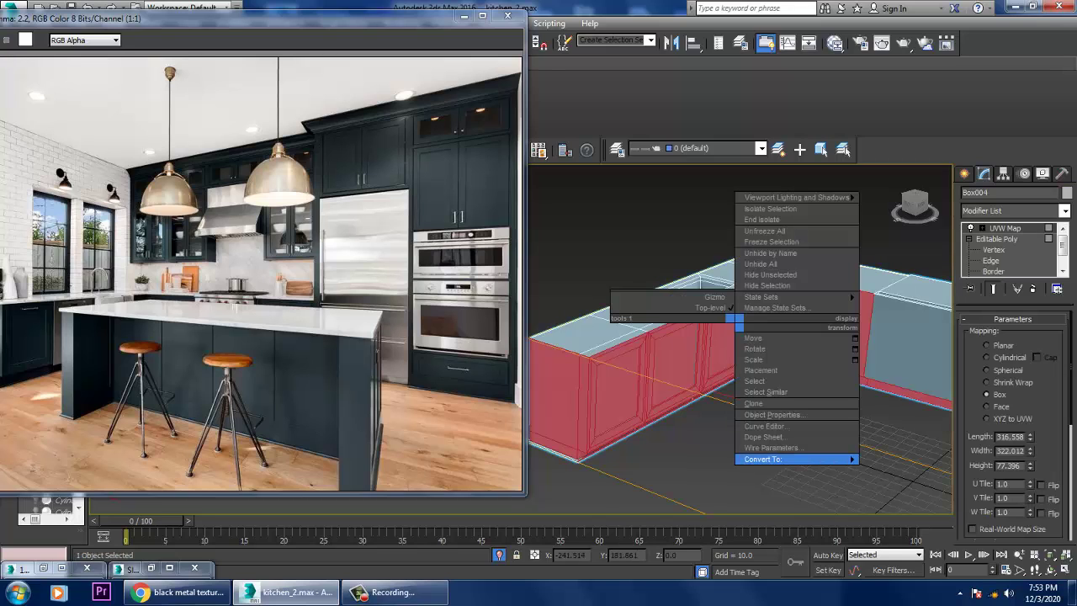
{"action": "mouse_move", "coordinate": [837, 458]}
{"action": "left_click", "coordinate": [908, 471]}
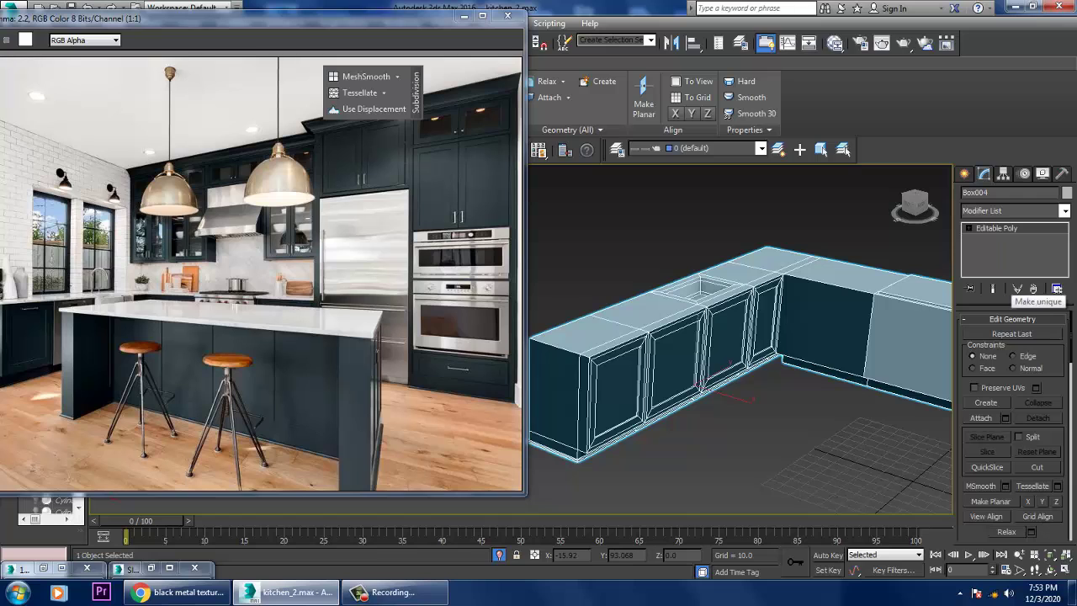
{"action": "key", "text": "4"}
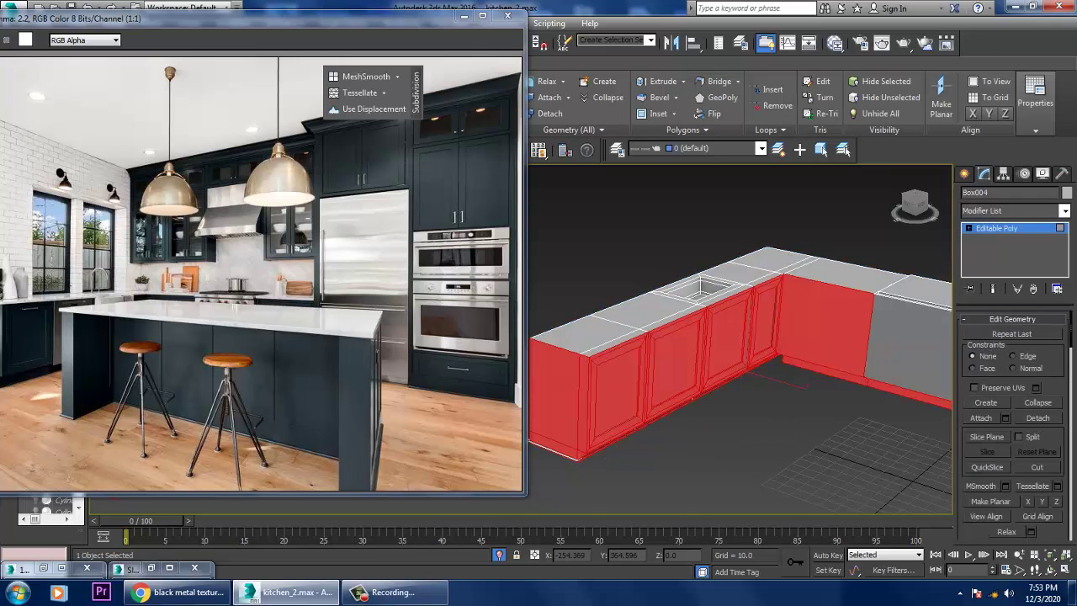
{"action": "key", "text": "ctrl+i"}
{"action": "middle_click_drag", "start_coordinate": [925, 471], "coordinate": [942, 370], "text": "alt"}
{"action": "scroll", "coordinate": [740, 353], "scroll_direction": "up", "scroll_amount": 4}
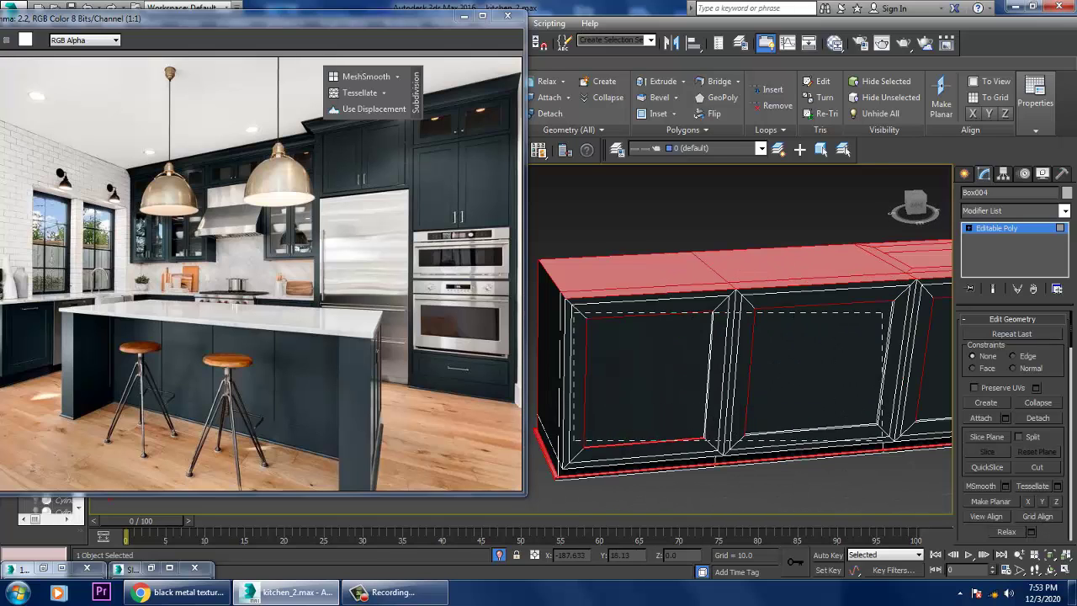
{"action": "left_click", "coordinate": [643, 375], "text": "alt"}
{"action": "middle_click_drag", "start_coordinate": [740, 353], "coordinate": [685, 343]}
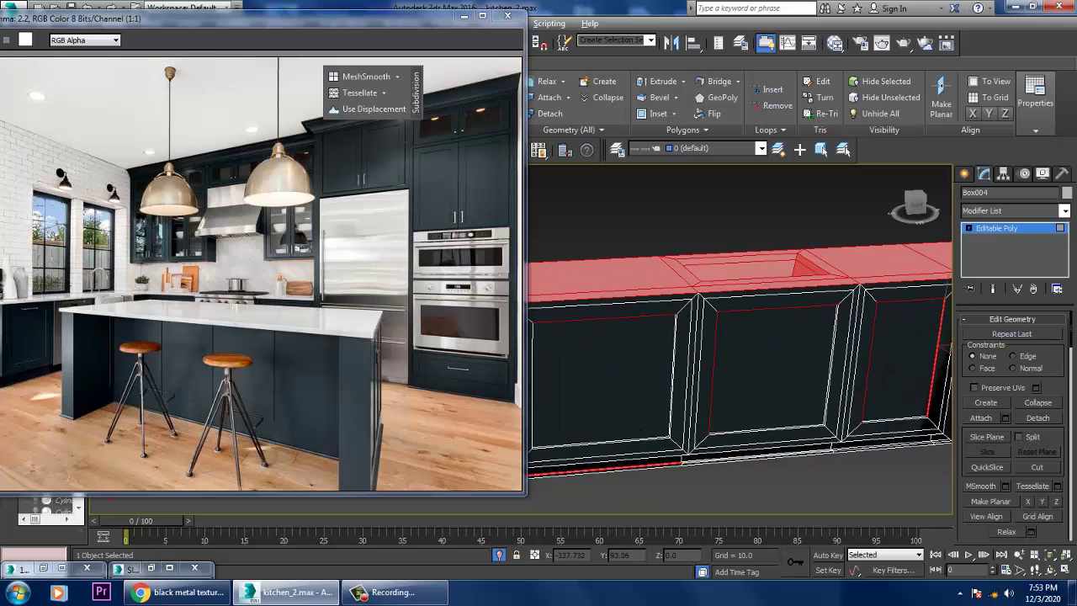
{"action": "left_click", "coordinate": [635, 333], "text": "alt"}
{"action": "left_click", "coordinate": [936, 436], "text": "alt"}
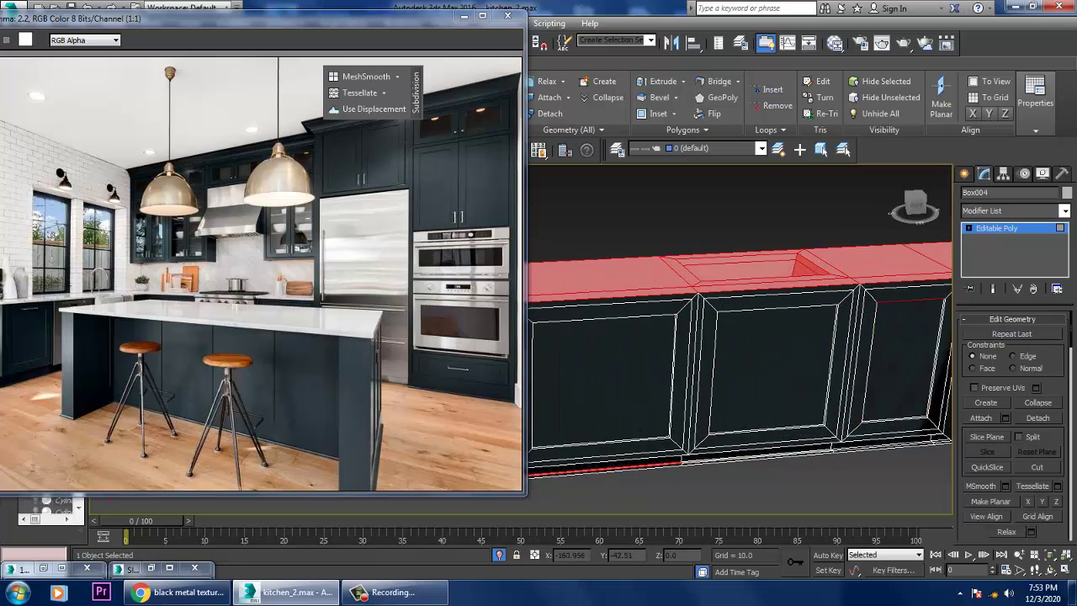
{"action": "scroll", "coordinate": [936, 436], "scroll_direction": "down", "scroll_amount": 4}
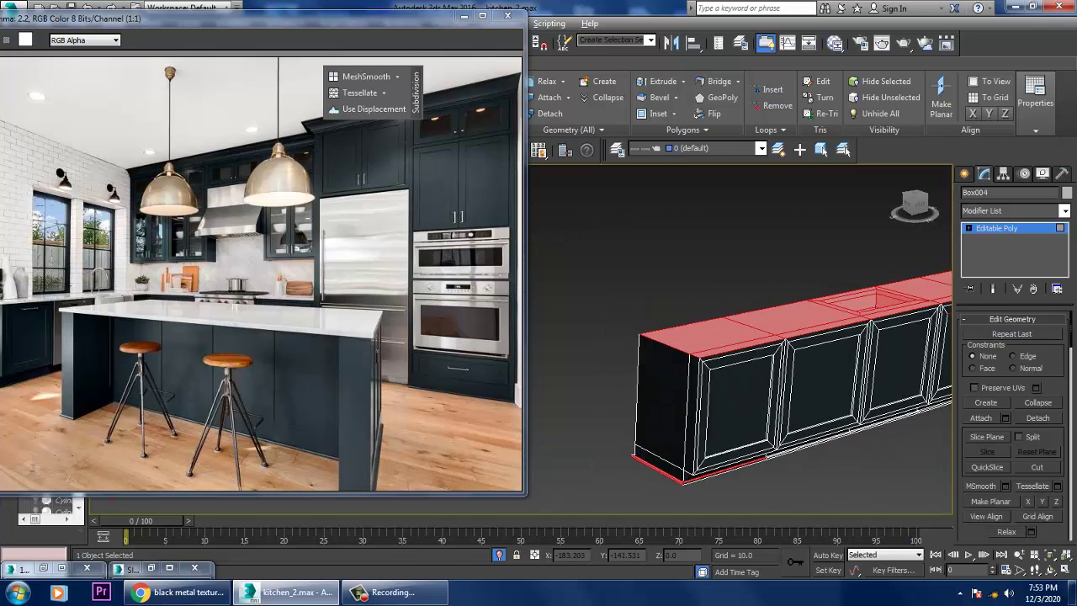
{"action": "middle_click_drag", "start_coordinate": [936, 437], "coordinate": [656, 458]}
{"action": "left_click_drag", "start_coordinate": [897, 454], "coordinate": [897, 454], "text": "alt"}
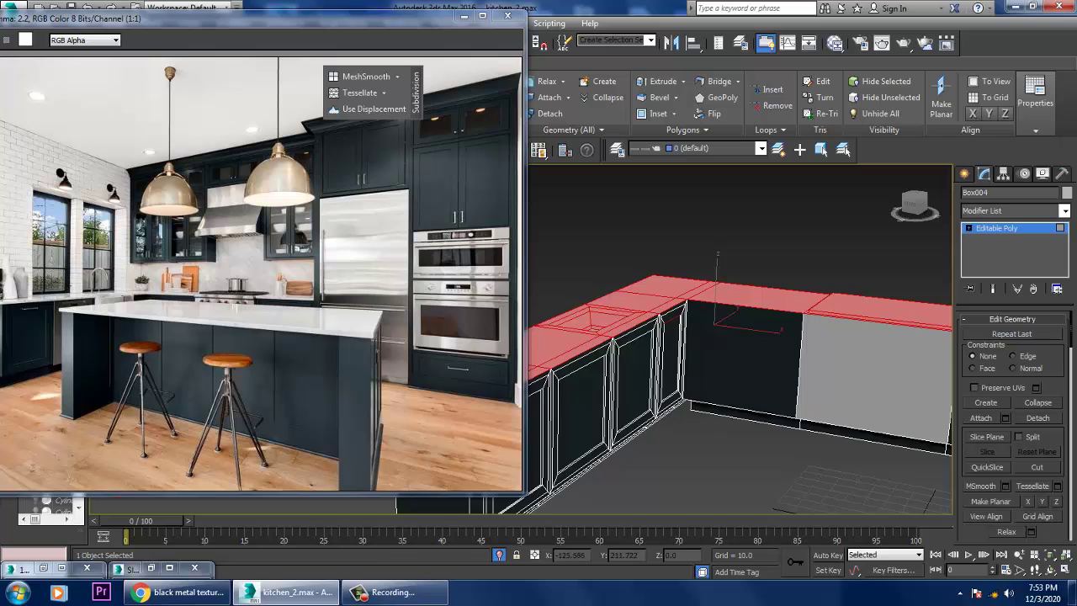
{"action": "mouse_move", "coordinate": [897, 454]}
{"action": "middle_mouse_down"}
{"action": "mouse_move", "coordinate": [572, 461]}
{"action": "mouse_move", "coordinate": [673, 294]}
{"action": "middle_mouse_up"}
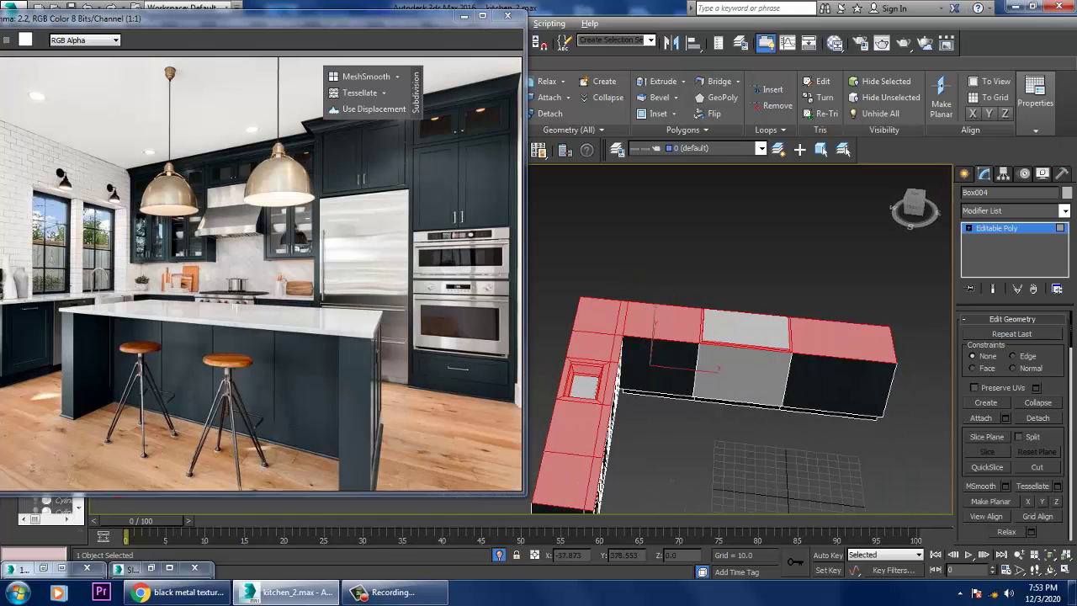
{"action": "scroll", "coordinate": [718, 368], "scroll_direction": "up", "scroll_amount": 5}
{"action": "scroll", "coordinate": [740, 337], "scroll_direction": "down", "scroll_amount": 5}
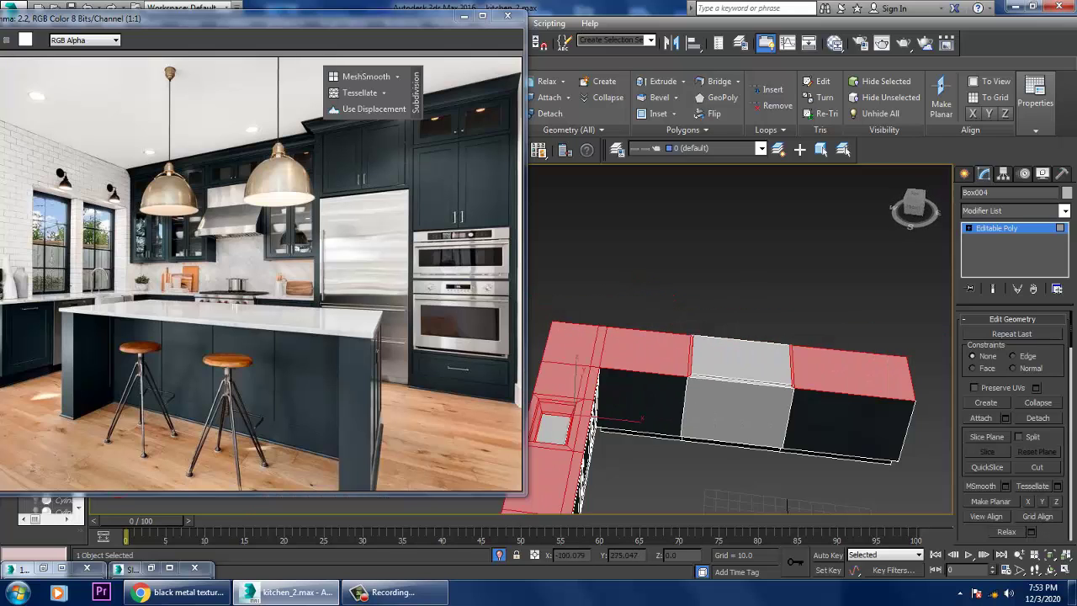
{"action": "middle_click_drag", "start_coordinate": [741, 336], "coordinate": [757, 353], "text": "alt"}
{"action": "scroll", "coordinate": [757, 353], "scroll_direction": "up", "scroll_amount": 3}
{"action": "right_click", "coordinate": [806, 223]}
{"action": "left_click", "coordinate": [837, 131]}
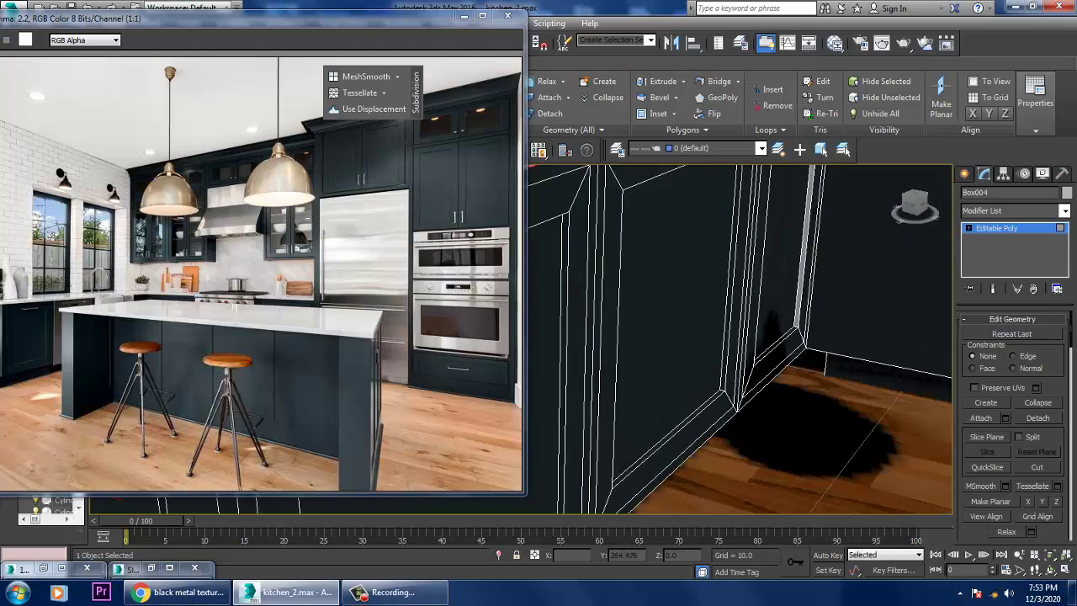
{"action": "scroll", "coordinate": [740, 336], "scroll_direction": "down", "scroll_amount": 6}
{"action": "scroll", "coordinate": [647, 248], "scroll_direction": "up", "scroll_amount": 5}
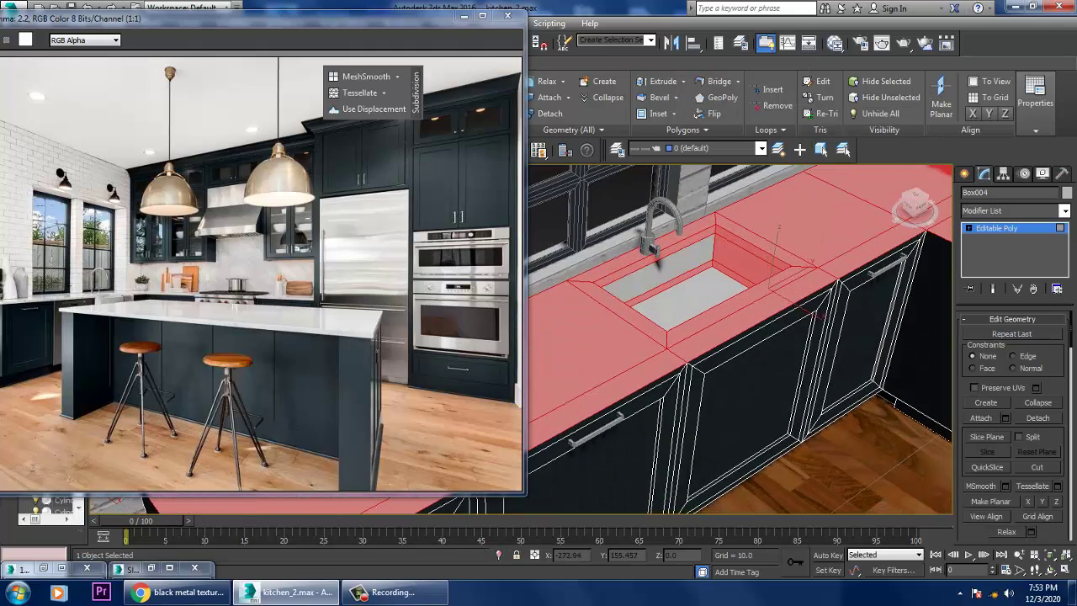
{"action": "middle_click_drag", "start_coordinate": [740, 337], "coordinate": [740, 395], "text": "alt"}
{"action": "scroll", "coordinate": [706, 387], "scroll_direction": "up", "scroll_amount": 2}
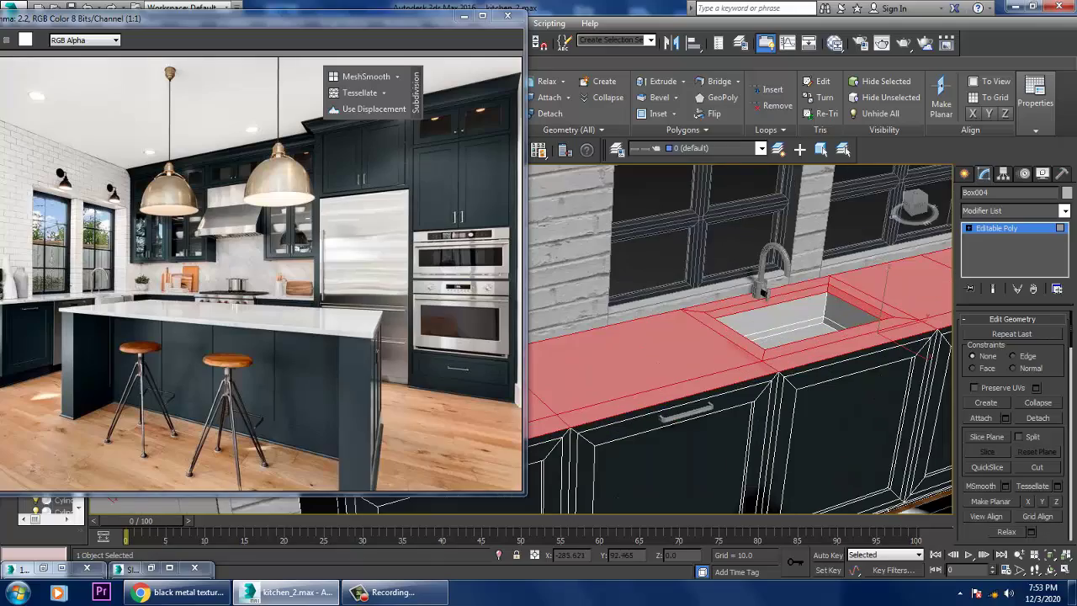
{"action": "scroll", "coordinate": [740, 337], "scroll_direction": "down", "scroll_amount": 8}
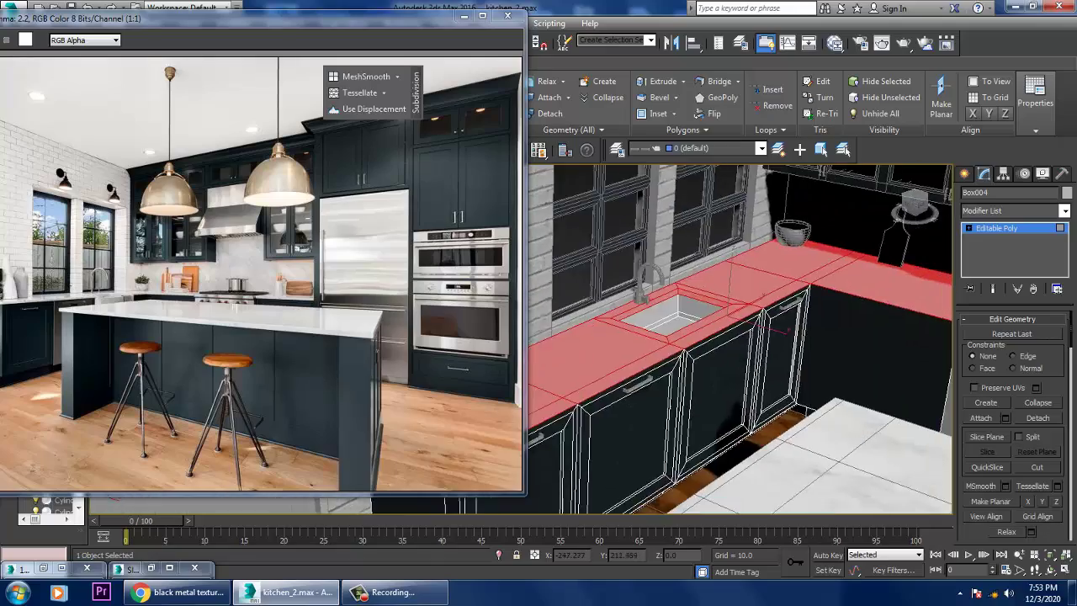
{"action": "scroll", "coordinate": [740, 337], "scroll_direction": "up", "scroll_amount": 5}
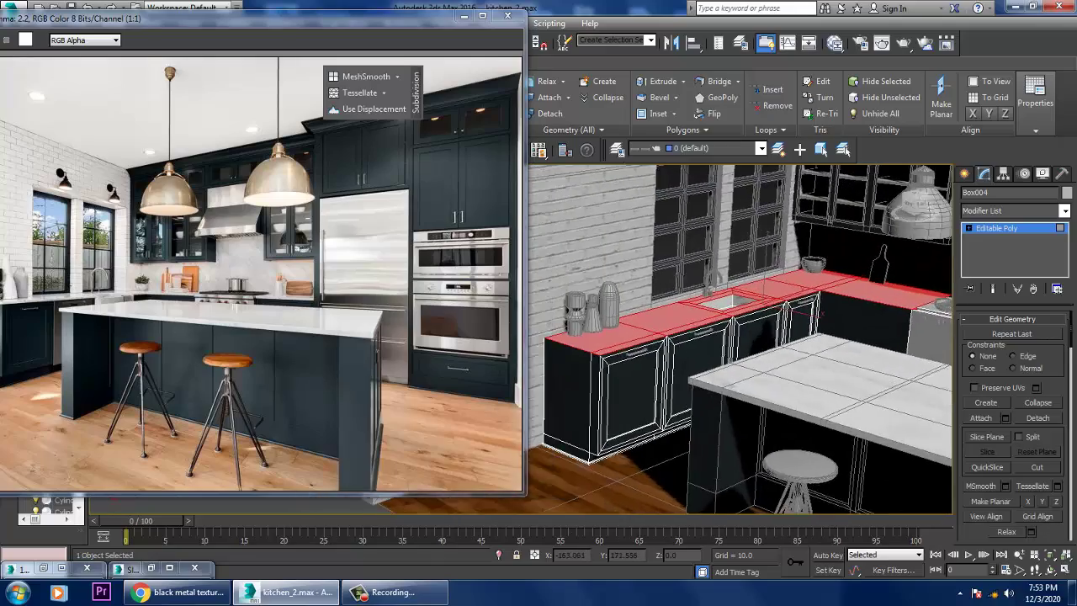
{"action": "middle_click_drag", "start_coordinate": [740, 336], "coordinate": [741, 278], "text": "alt"}
{"action": "scroll", "coordinate": [740, 336], "scroll_direction": "up", "scroll_amount": 3}
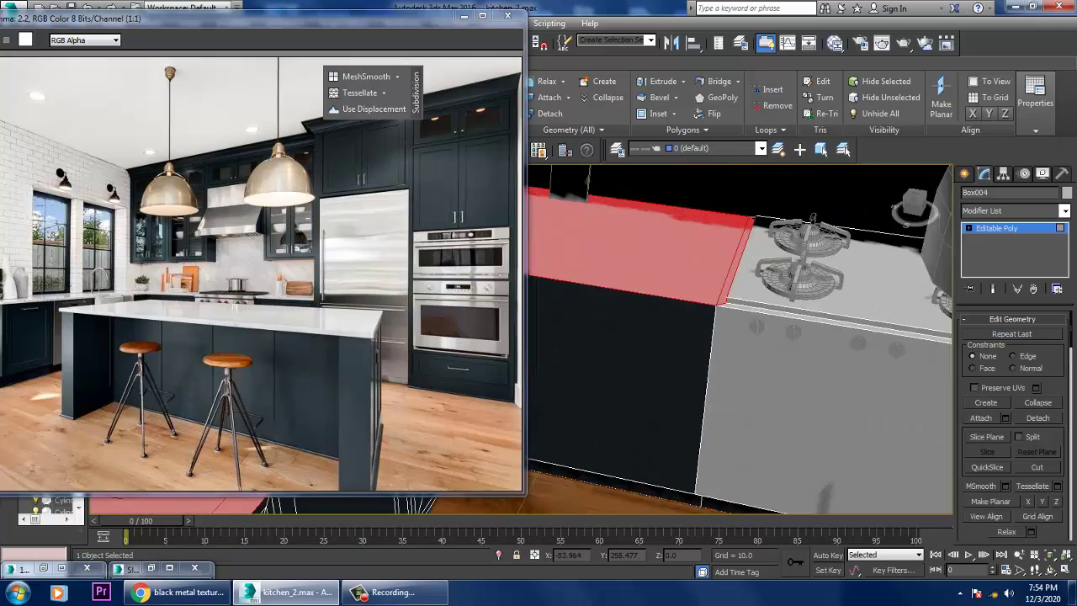
{"action": "scroll", "coordinate": [740, 337], "scroll_direction": "down", "scroll_amount": 6}
{"action": "middle_click_drag", "start_coordinate": [740, 337], "coordinate": [668, 333], "text": "alt"}
{"action": "scroll", "coordinate": [741, 337], "scroll_direction": "up", "scroll_amount": 2}
Step: Check the marble material, then add a Box UVW Map modifier to the cabinet object
{"action": "left_click", "coordinate": [833, 43]}
{"action": "middle_click_drag", "start_coordinate": [589, 378], "coordinate": [396, 404]}
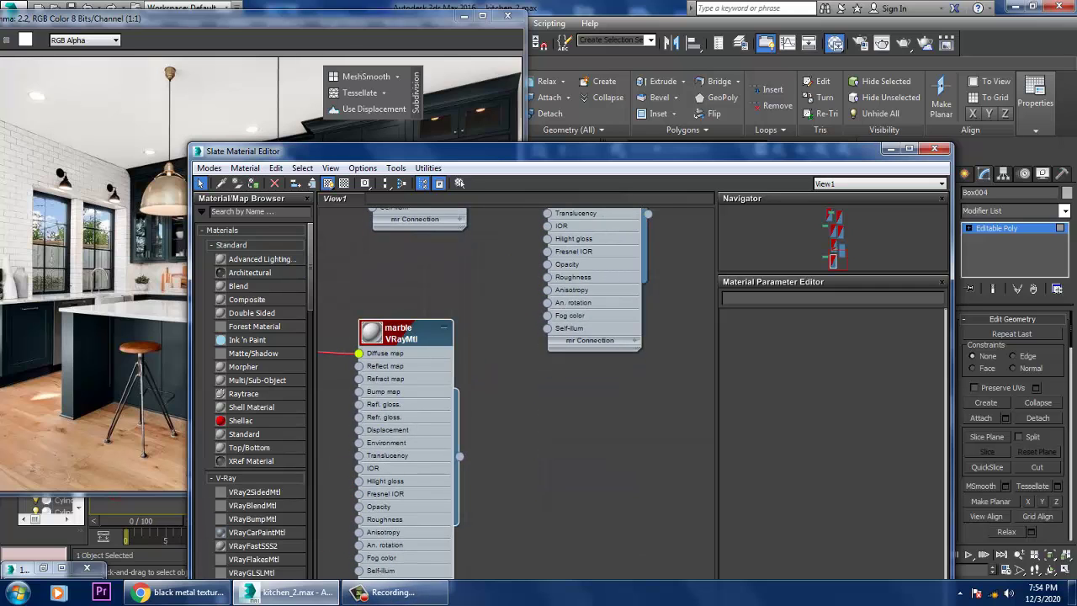
{"action": "left_click", "coordinate": [890, 148]}
{"action": "left_click", "coordinate": [1065, 210]}
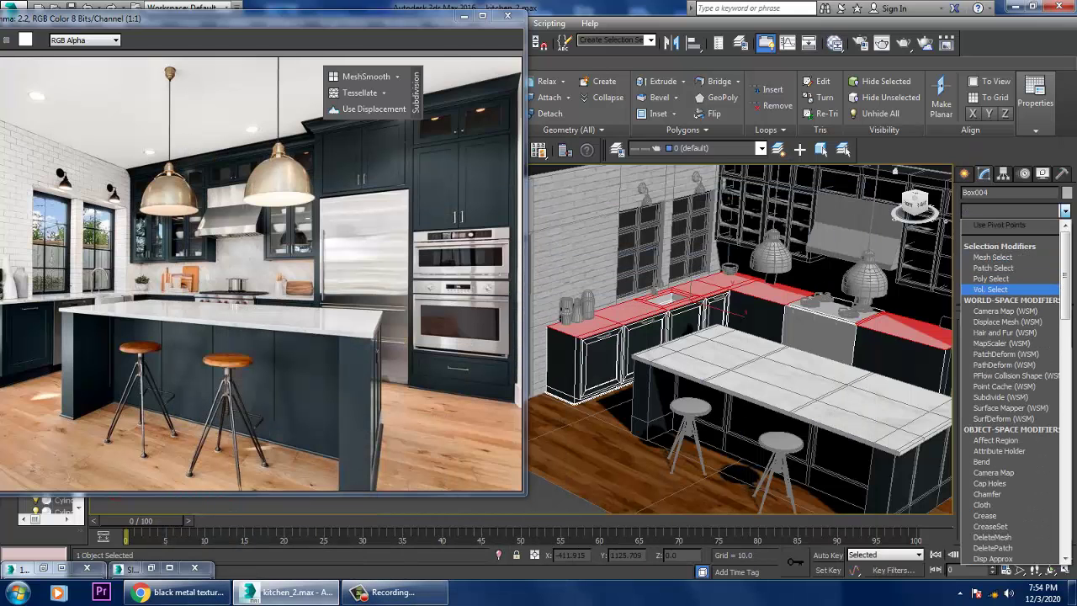
{"action": "key", "text": "u"}
{"action": "key", "text": "u"}
{"action": "key", "text": "Return"}
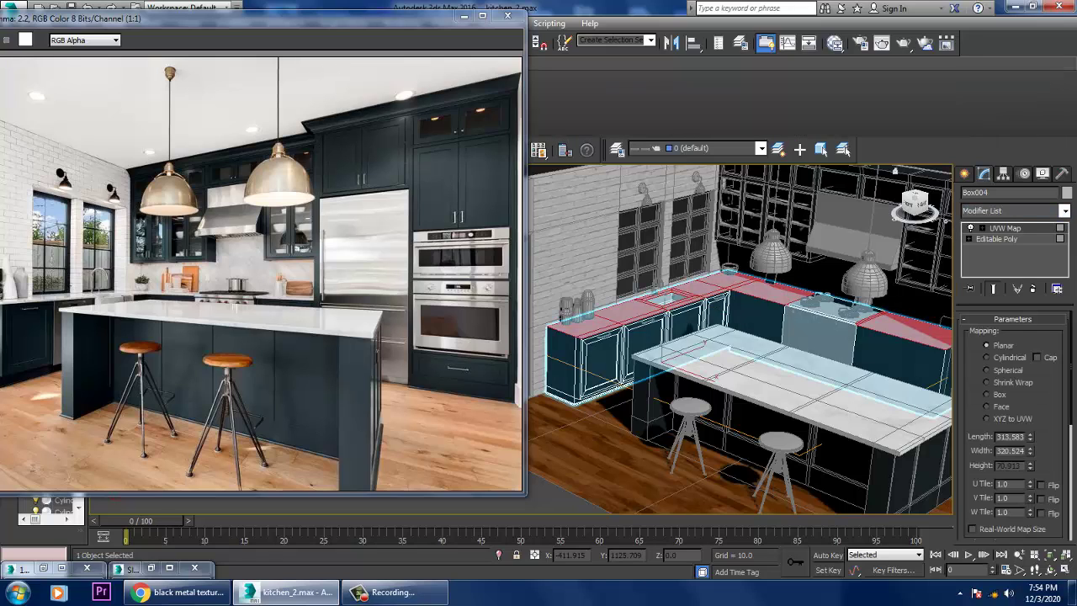
Step: Collapse the object to Editable Poly so the marble mapping is baked in
{"action": "middle_click_drag", "start_coordinate": [741, 337], "coordinate": [790, 349], "text": "alt"}
{"action": "scroll", "coordinate": [740, 337], "scroll_direction": "up", "scroll_amount": 5}
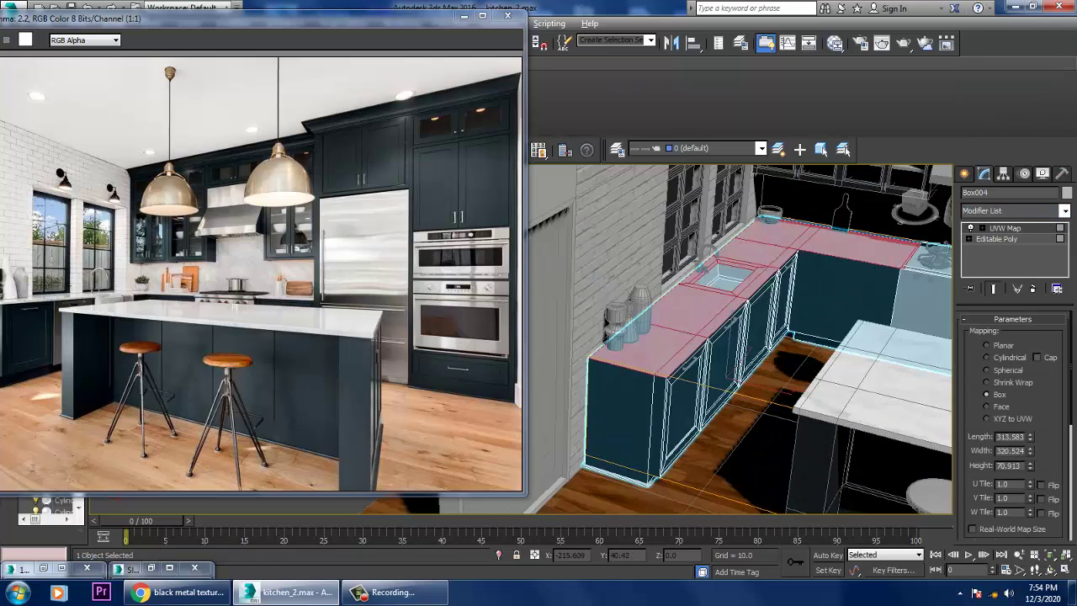
{"action": "right_click", "coordinate": [677, 293]}
{"action": "left_click", "coordinate": [850, 439]}
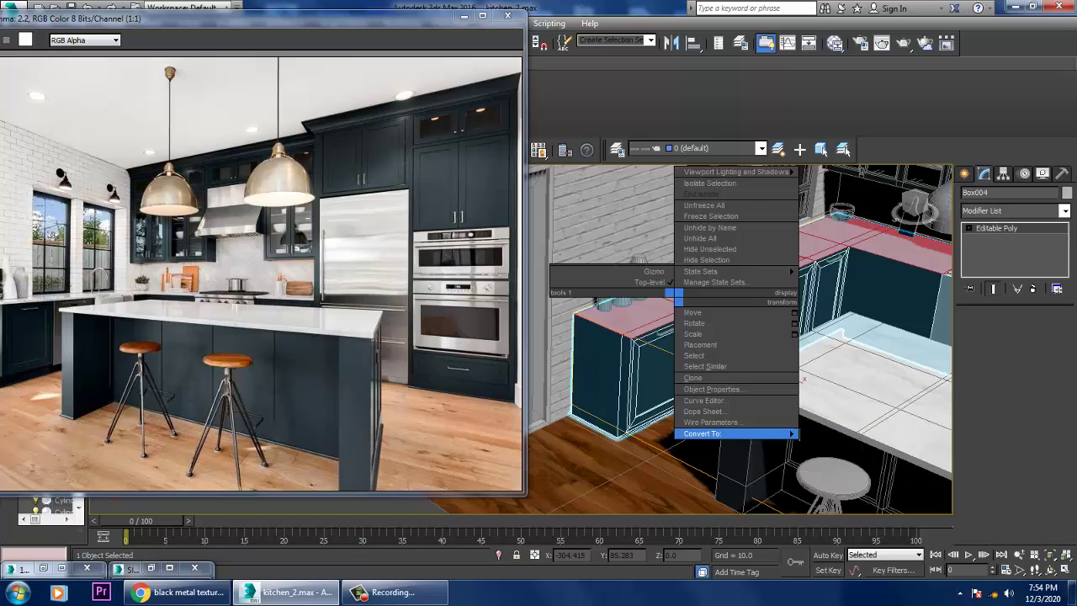
{"action": "scroll", "coordinate": [740, 336], "scroll_direction": "down", "scroll_amount": 3}
Step: Inspect the marble counters around the kitchen, then reselect Box004
{"action": "middle_click_drag", "start_coordinate": [740, 336], "coordinate": [757, 345], "text": "alt"}
{"action": "key", "text": "ctrl+d"}
{"action": "scroll", "coordinate": [740, 337], "scroll_direction": "up", "scroll_amount": 4}
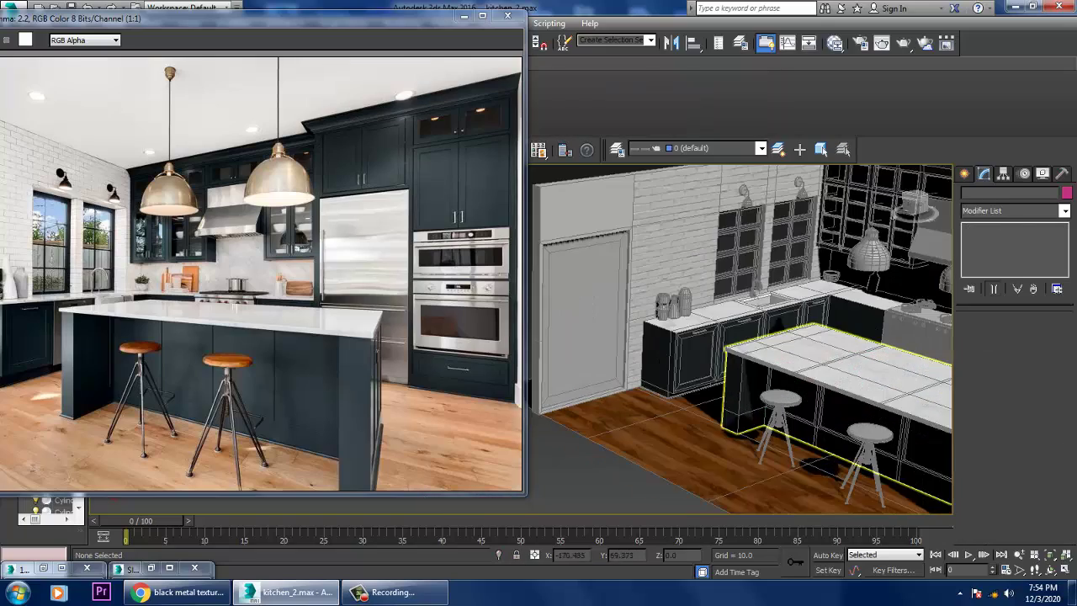
{"action": "scroll", "coordinate": [740, 336], "scroll_direction": "up", "scroll_amount": 5}
{"action": "scroll", "coordinate": [740, 336], "scroll_direction": "down", "scroll_amount": 3}
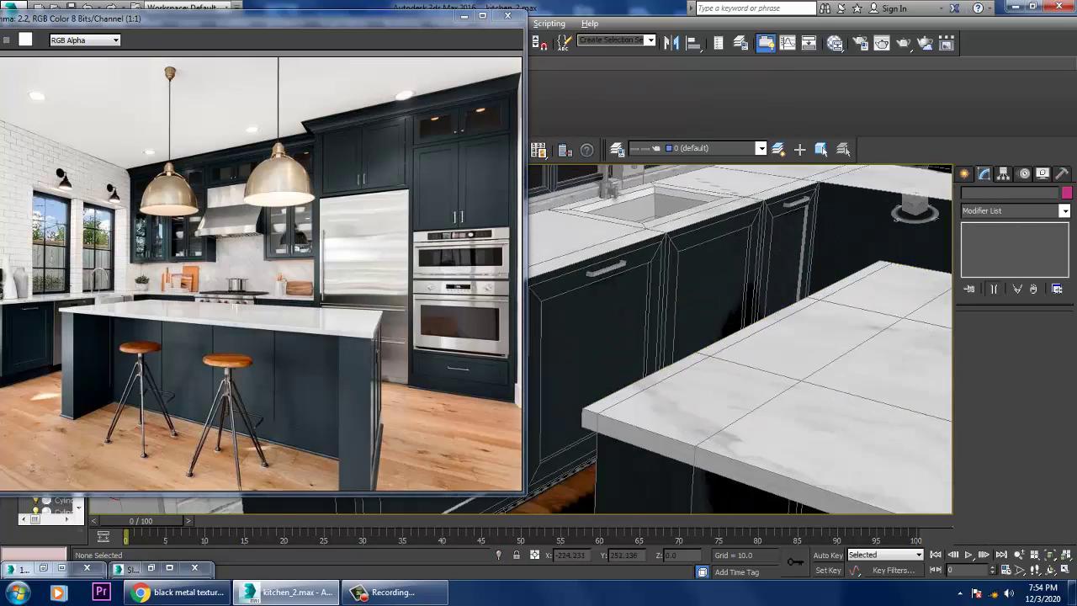
{"action": "scroll", "coordinate": [740, 337], "scroll_direction": "down", "scroll_amount": 5}
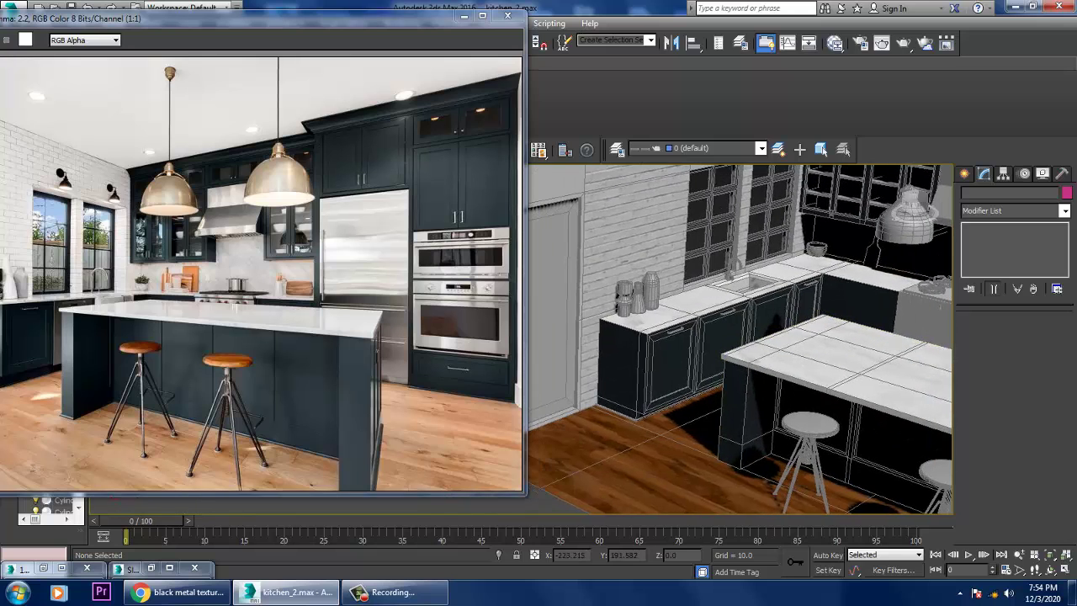
{"action": "scroll", "coordinate": [740, 337], "scroll_direction": "up", "scroll_amount": 3}
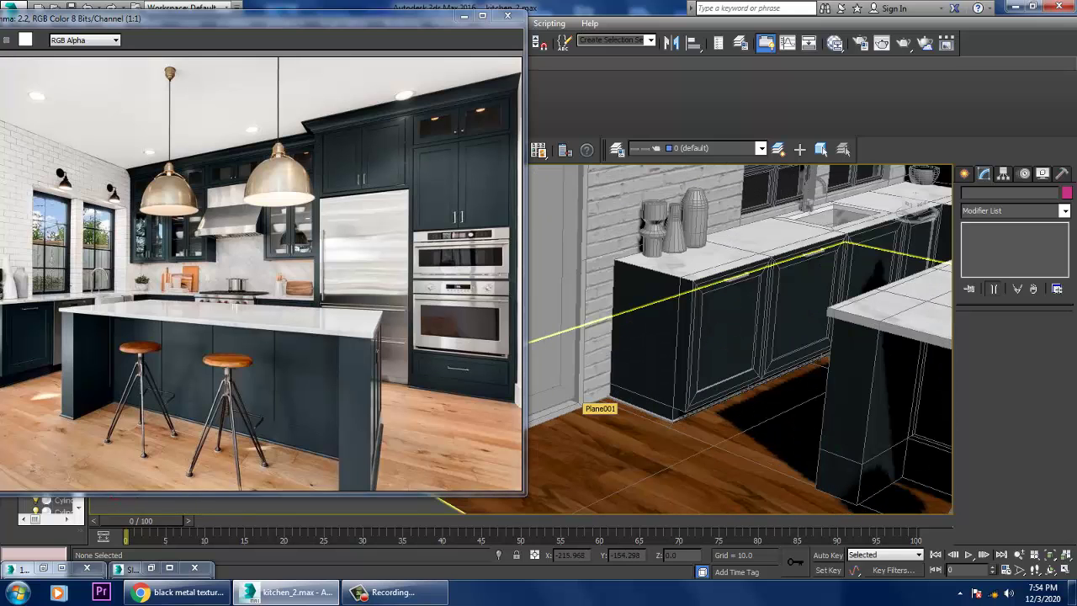
{"action": "scroll", "coordinate": [673, 412], "scroll_direction": "up", "scroll_amount": 3}
{"action": "left_click", "coordinate": [876, 352]}
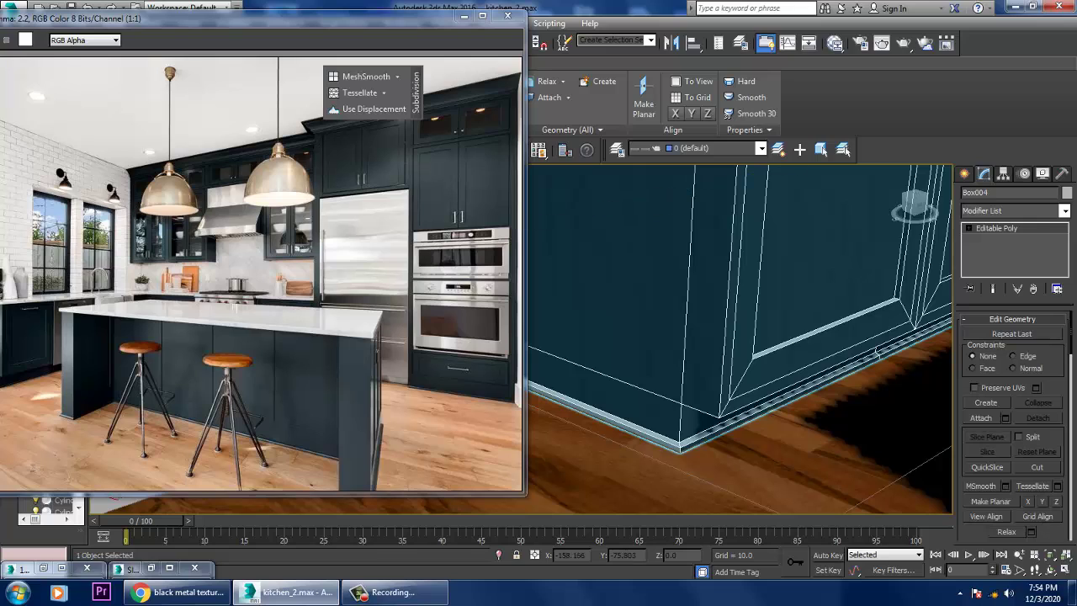
Step: At Polygon level, select the side and front baseboards, upper door rail and another cabinet strip
{"action": "left_click", "coordinate": [968, 228]}
{"action": "left_click", "coordinate": [995, 270]}
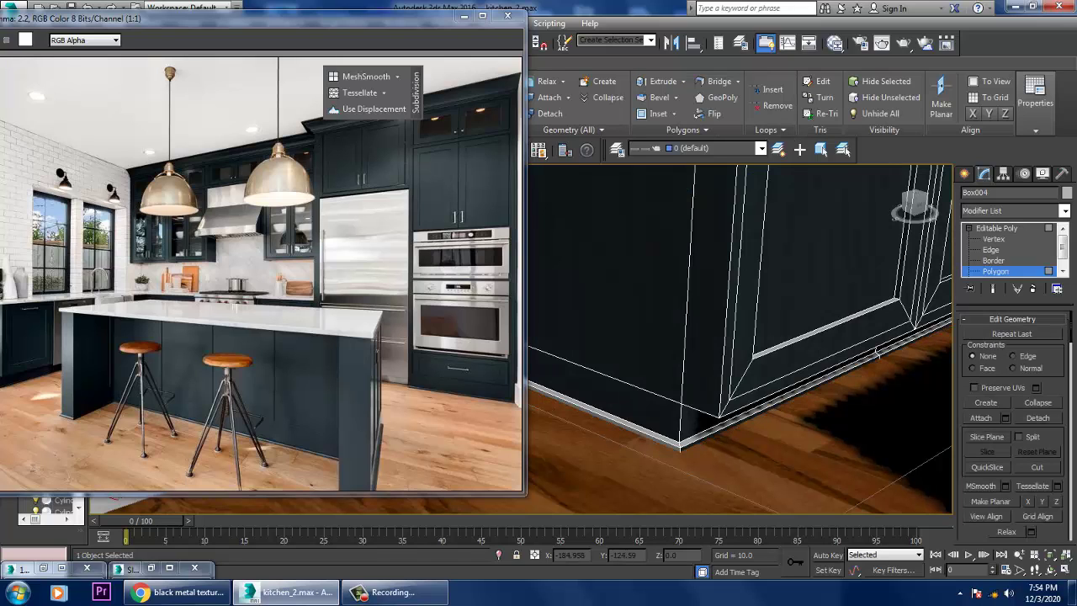
{"action": "left_click", "coordinate": [637, 423]}
{"action": "left_click", "coordinate": [876, 352], "text": "ctrl"}
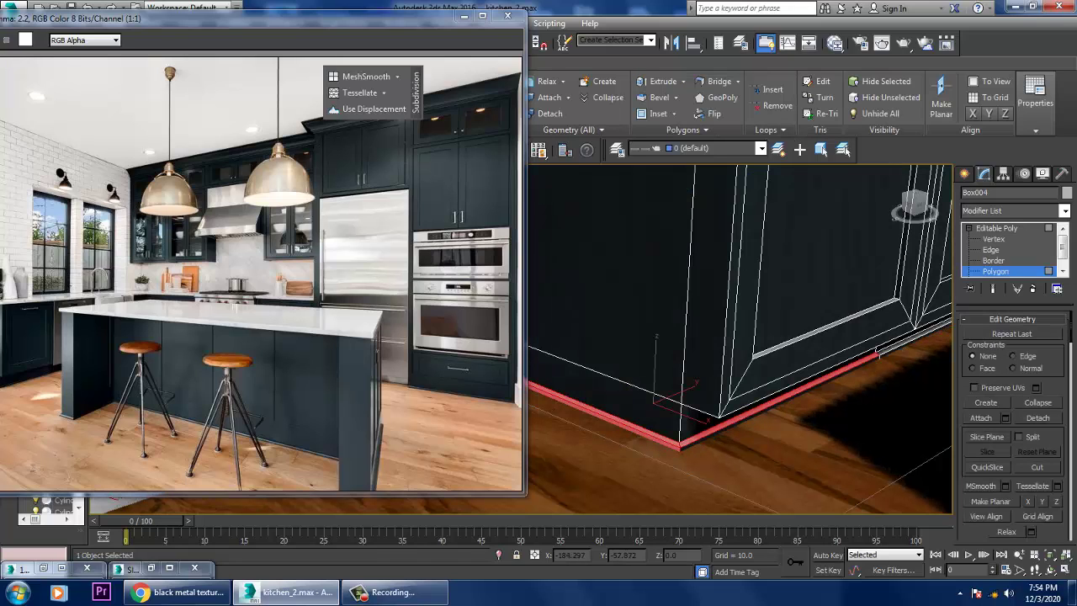
{"action": "left_click", "coordinate": [824, 329], "text": "ctrl"}
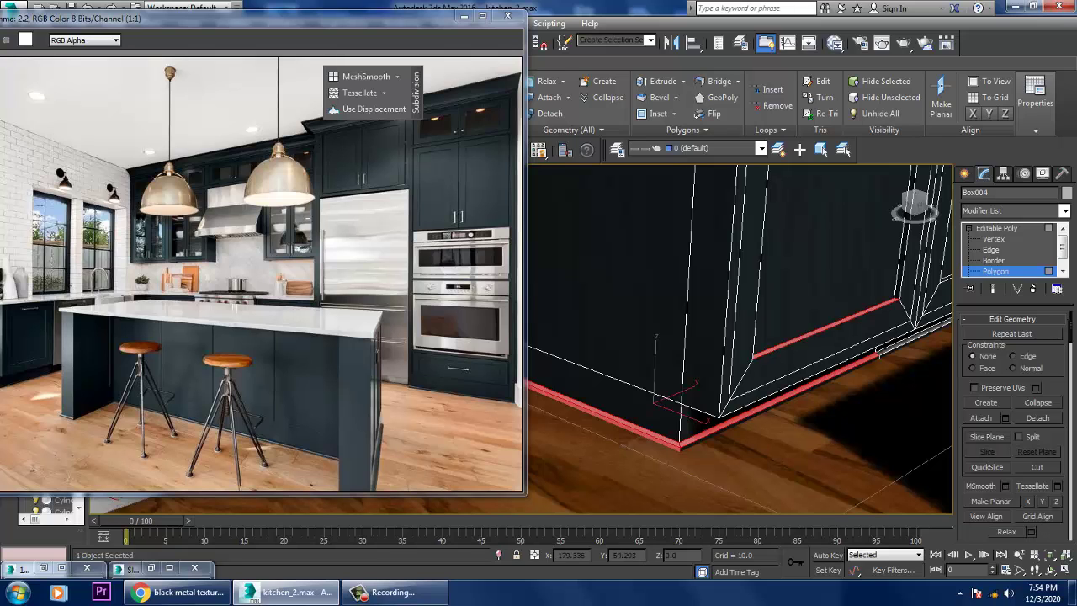
{"action": "left_click", "coordinate": [878, 351], "text": "ctrl"}
{"action": "scroll", "coordinate": [878, 352], "scroll_direction": "down", "scroll_amount": 5}
{"action": "scroll", "coordinate": [740, 319], "scroll_direction": "up", "scroll_amount": 5}
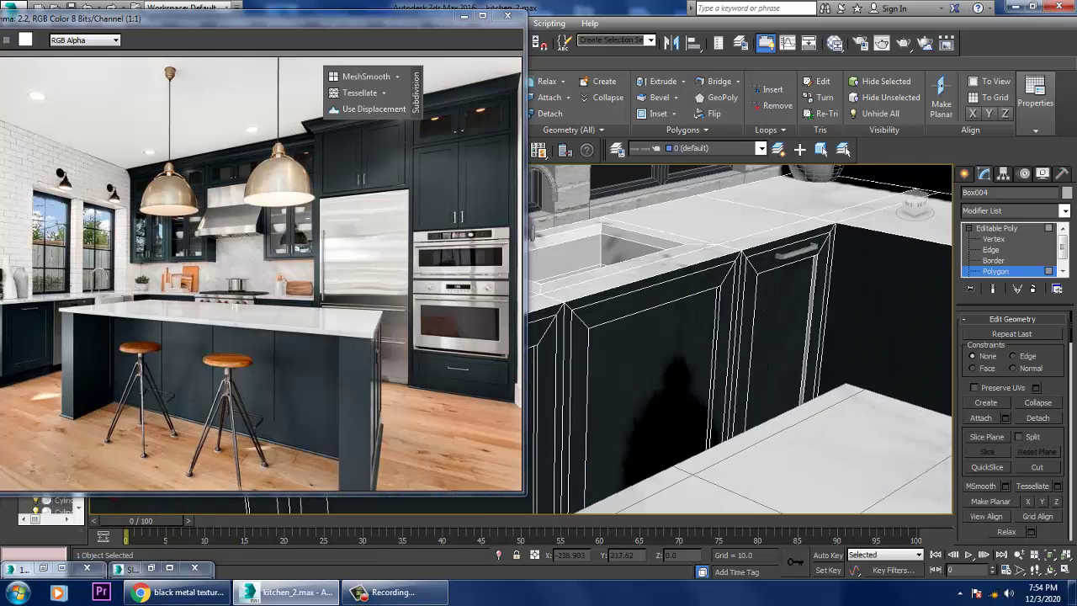
{"action": "left_click", "coordinate": [808, 328], "text": "ctrl"}
{"action": "scroll", "coordinate": [808, 328], "scroll_direction": "down", "scroll_amount": 4}
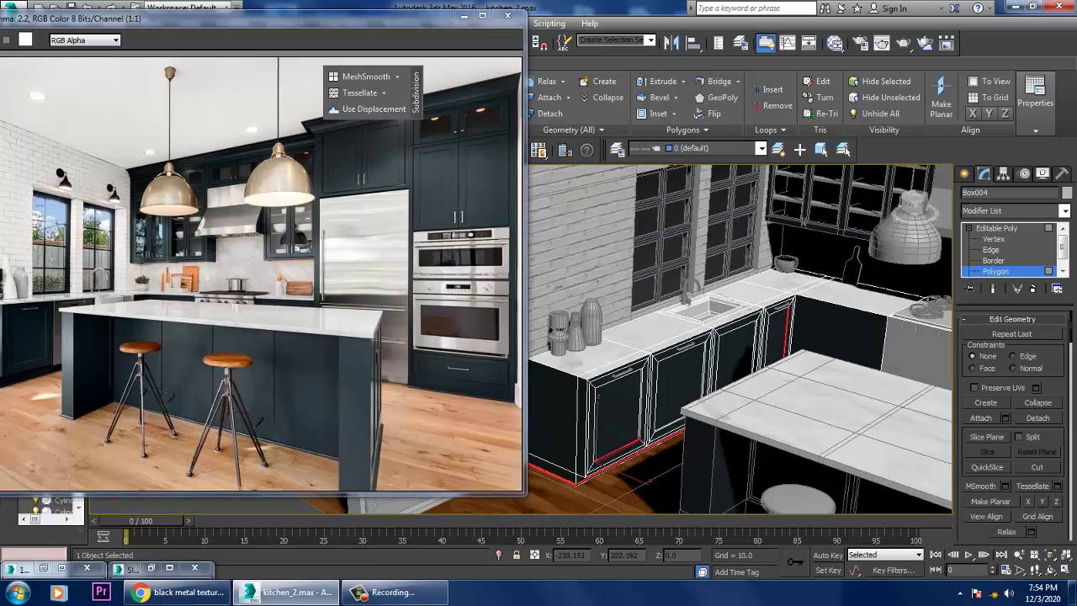
{"action": "left_click", "coordinate": [834, 43]}
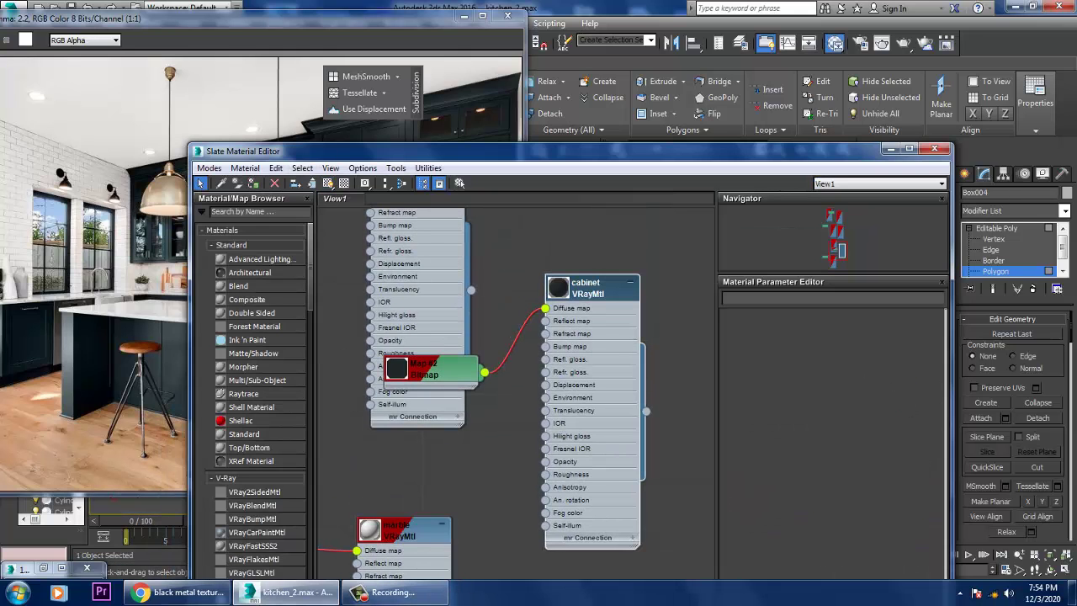
Step: Leave Polygon level, select the door handle Line016 and reopen the Slate Material Editor
{"action": "left_click", "coordinate": [890, 148]}
{"action": "scroll", "coordinate": [740, 353], "scroll_direction": "down", "scroll_amount": 5}
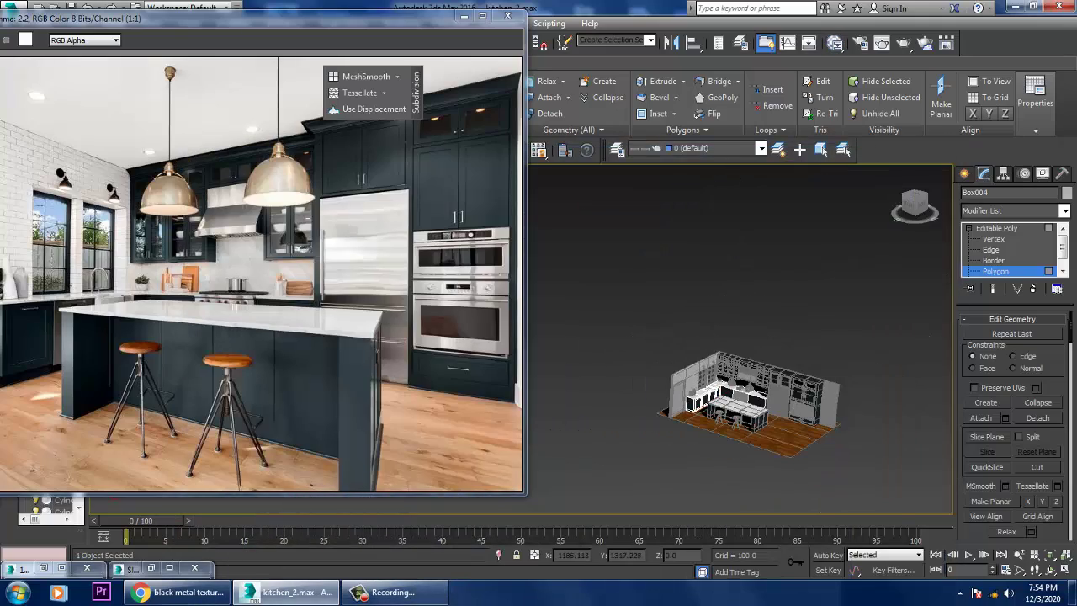
{"action": "scroll", "coordinate": [756, 395], "scroll_direction": "up", "scroll_amount": 5}
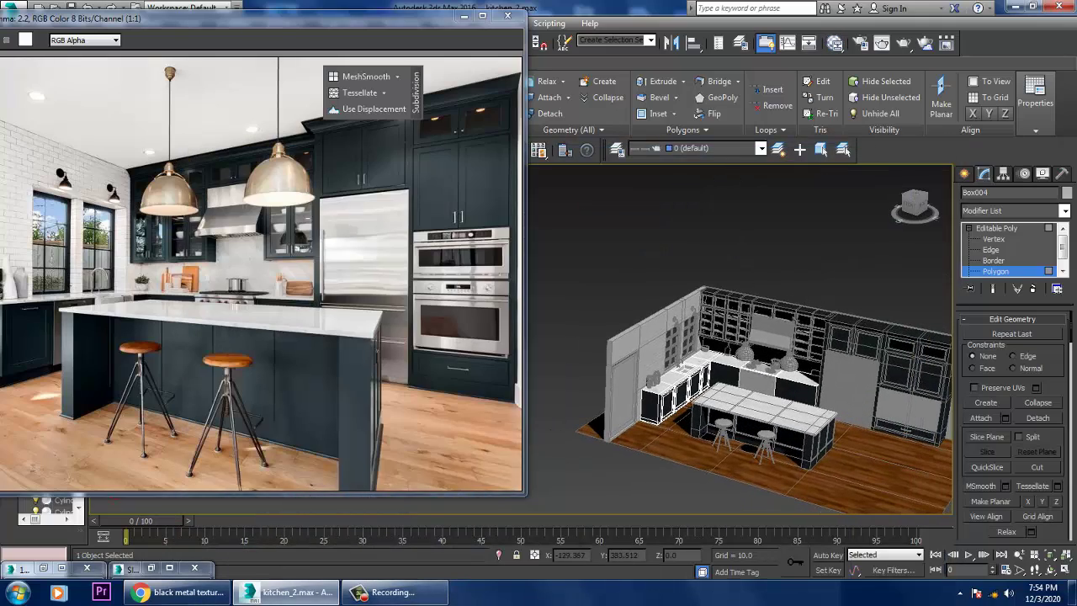
{"action": "scroll", "coordinate": [740, 378], "scroll_direction": "up", "scroll_amount": 5}
{"action": "key", "text": "4"}
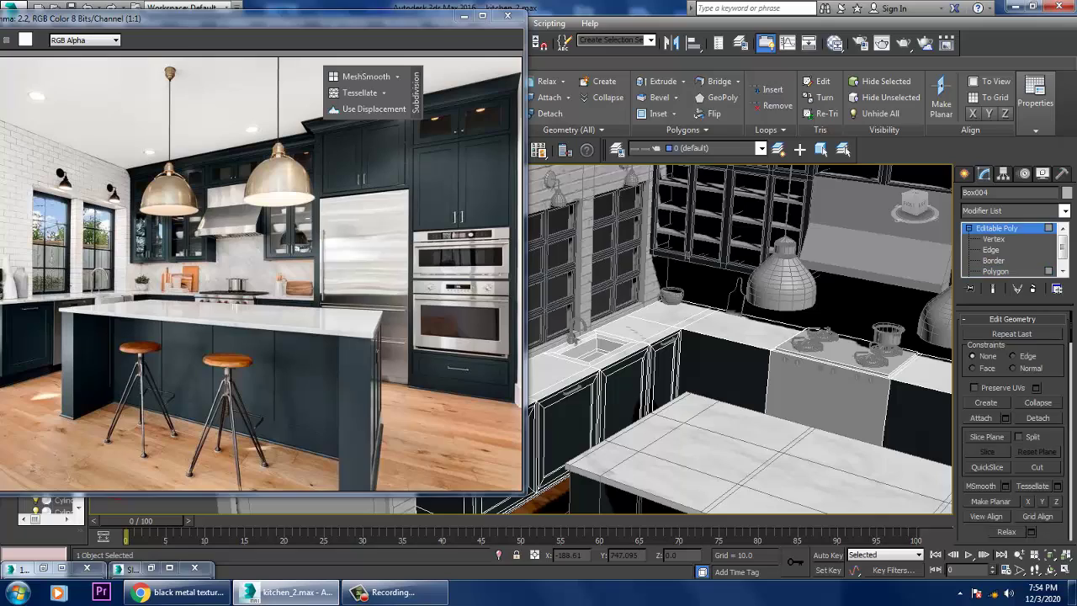
{"action": "middle_click_drag", "start_coordinate": [740, 337], "coordinate": [673, 328], "text": "alt"}
{"action": "scroll", "coordinate": [740, 337], "scroll_direction": "up", "scroll_amount": 3}
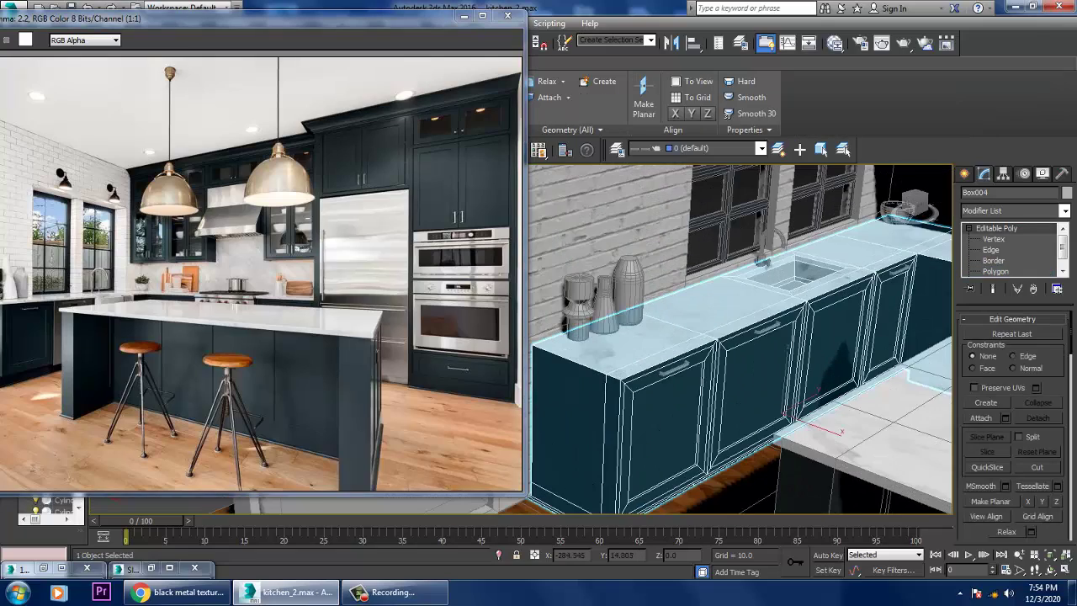
{"action": "left_click", "coordinate": [716, 363]}
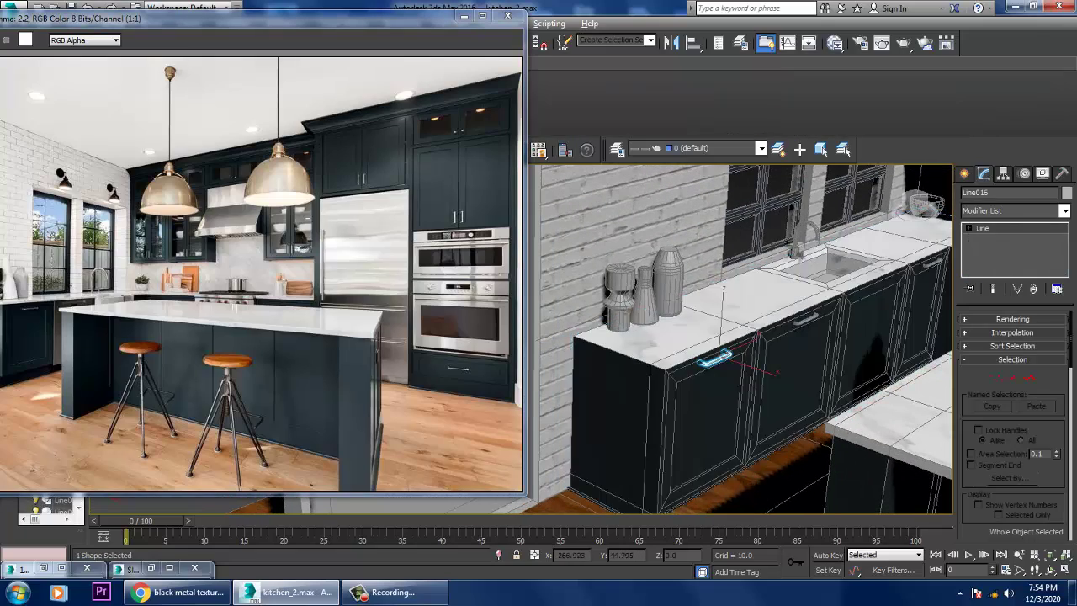
{"action": "scroll", "coordinate": [698, 354], "scroll_direction": "up", "scroll_amount": 3}
{"action": "key", "text": "m"}
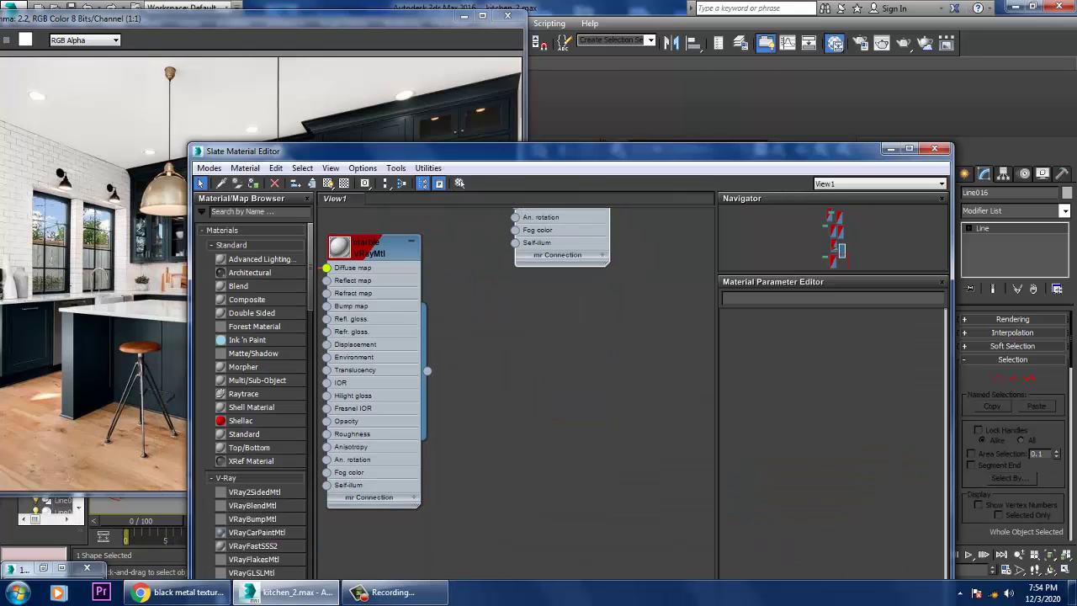
Step: Create a new VRayMtl node, Material #167, with a grey diffuse colour
{"action": "scroll", "coordinate": [252, 395], "scroll_direction": "down", "scroll_amount": 5}
{"action": "left_click", "coordinate": [253, 378]}
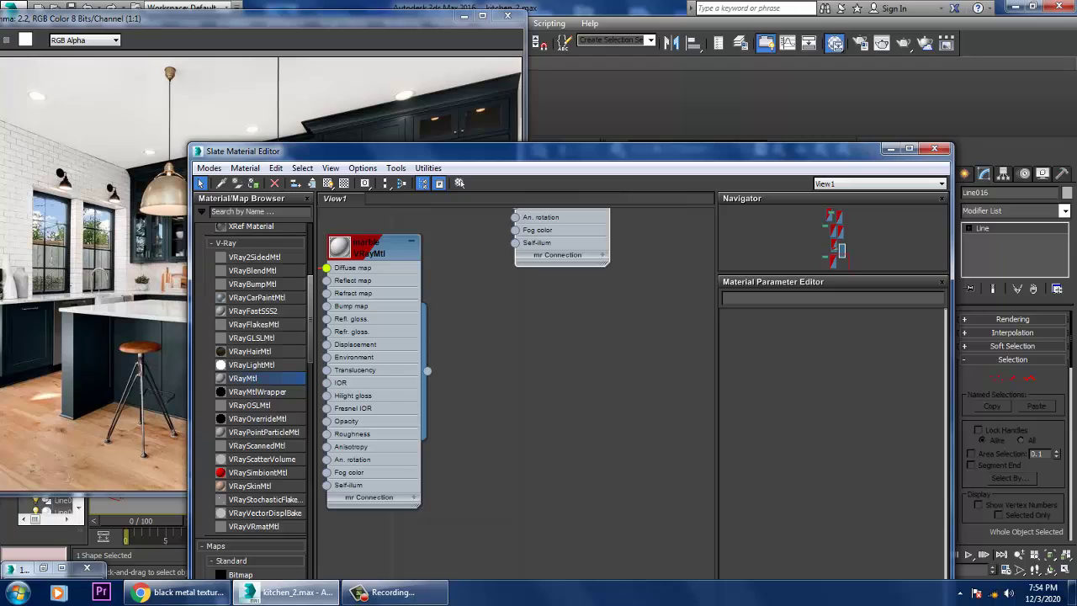
{"action": "left_click_drag", "start_coordinate": [242, 378], "coordinate": [538, 324]}
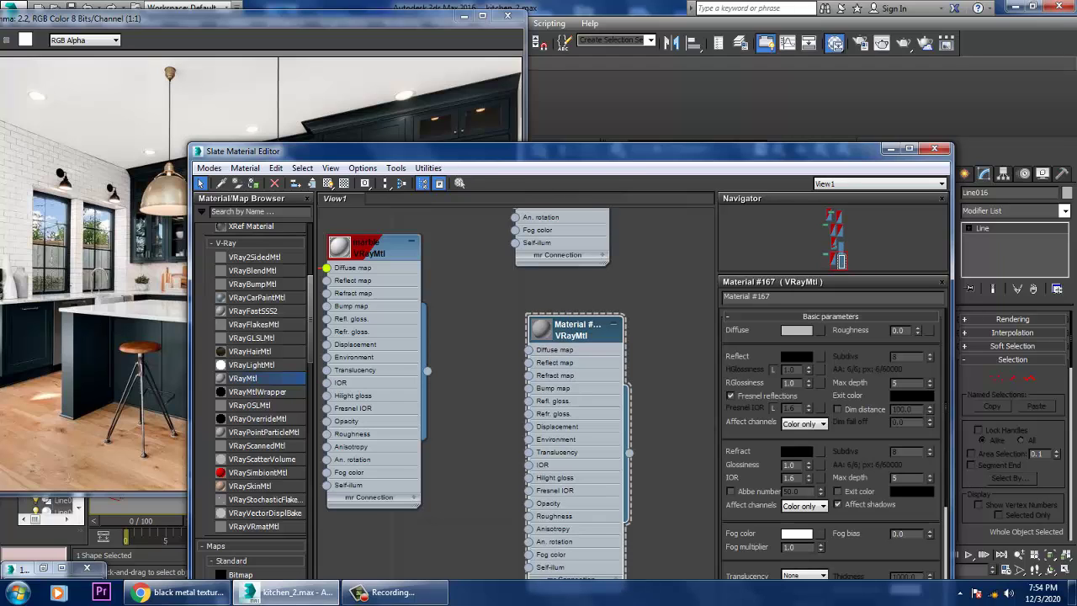
{"action": "left_click", "coordinate": [796, 330]}
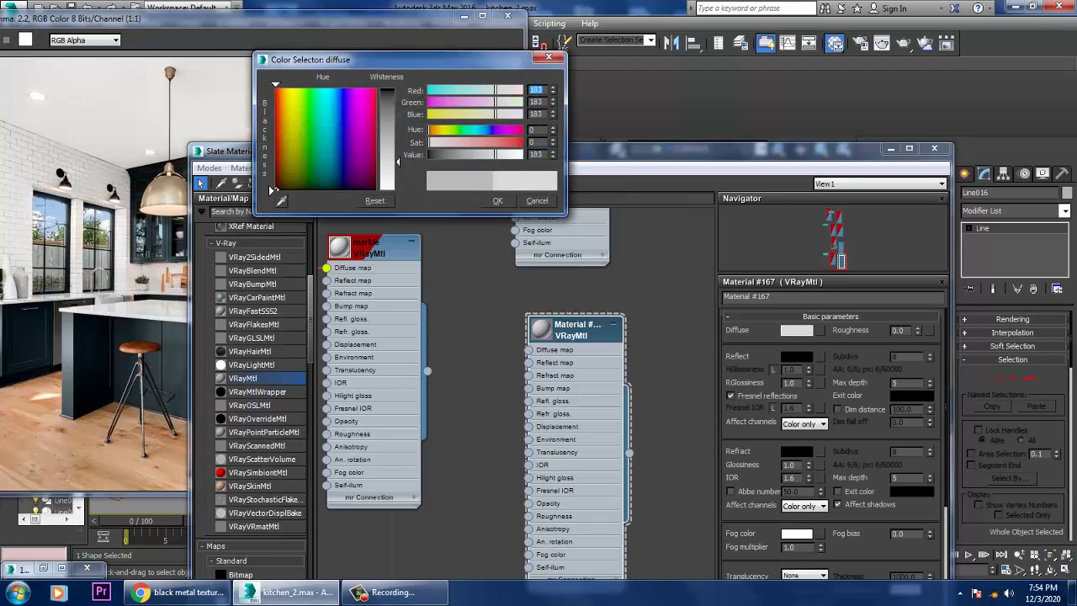
{"action": "left_click", "coordinate": [497, 200]}
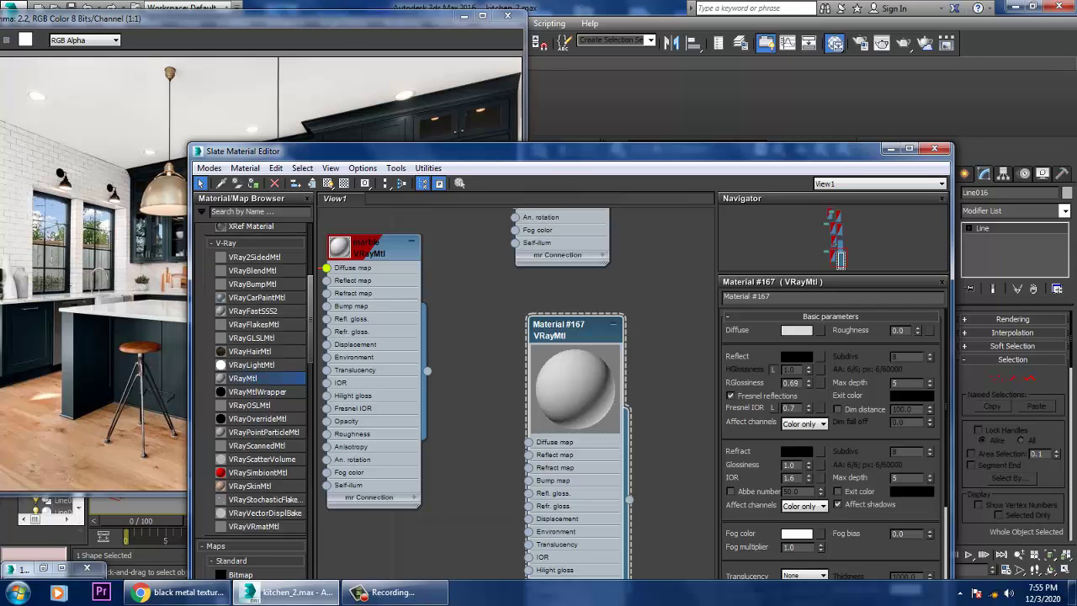
Step: Give it a light grey reflect colour (about 205), Fresnel reflections off and reflection glossiness 0.5
{"action": "left_click", "coordinate": [795, 355]}
{"action": "left_click_drag", "start_coordinate": [427, 154], "coordinate": [521, 154]}
{"action": "left_click", "coordinate": [497, 200]}
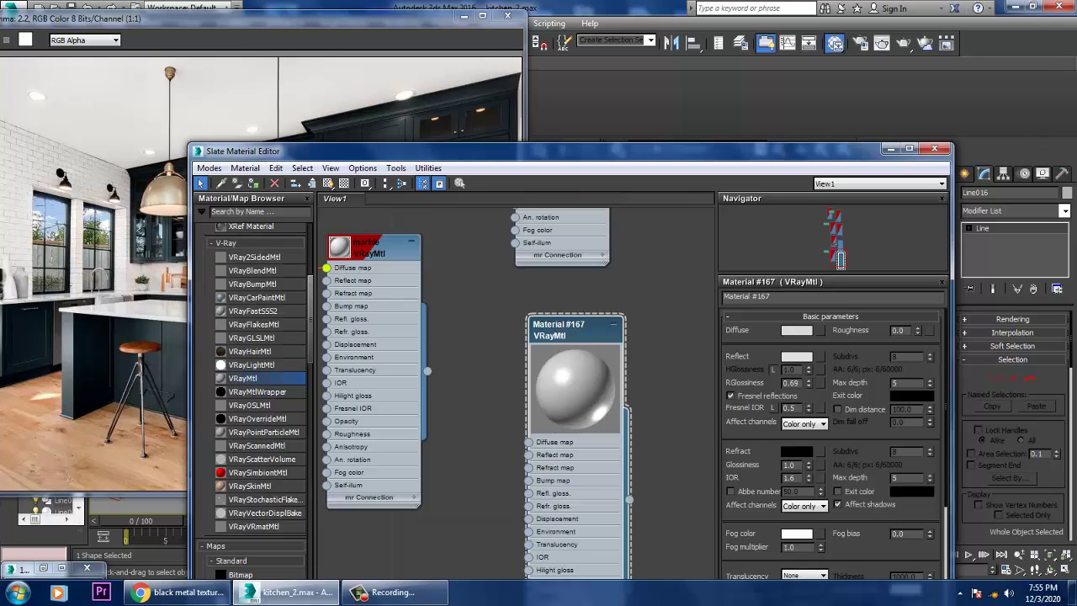
{"action": "left_click", "coordinate": [730, 395]}
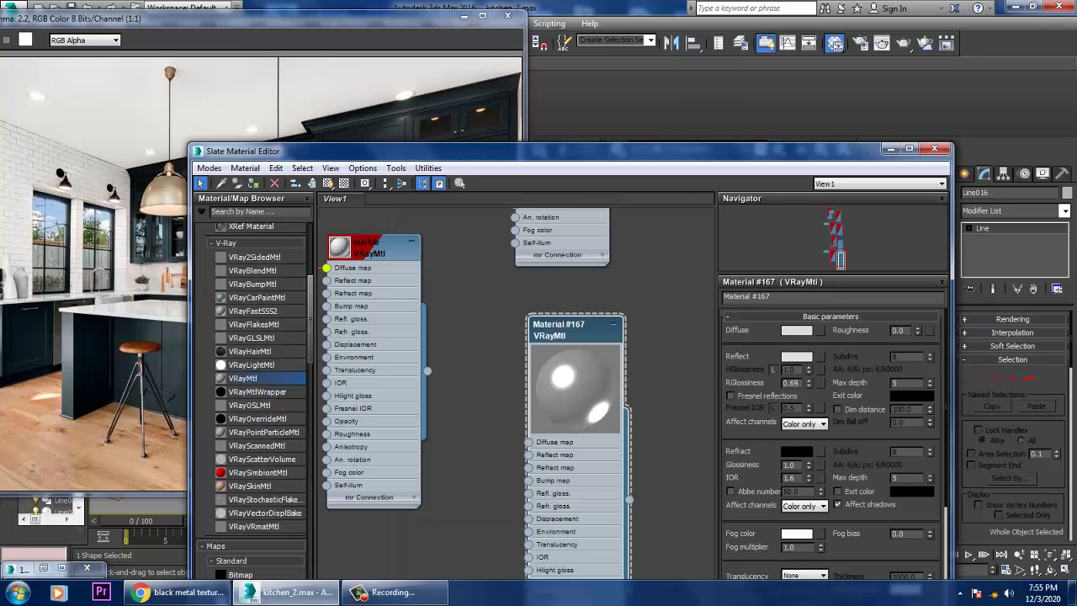
{"action": "left_click", "coordinate": [730, 395]}
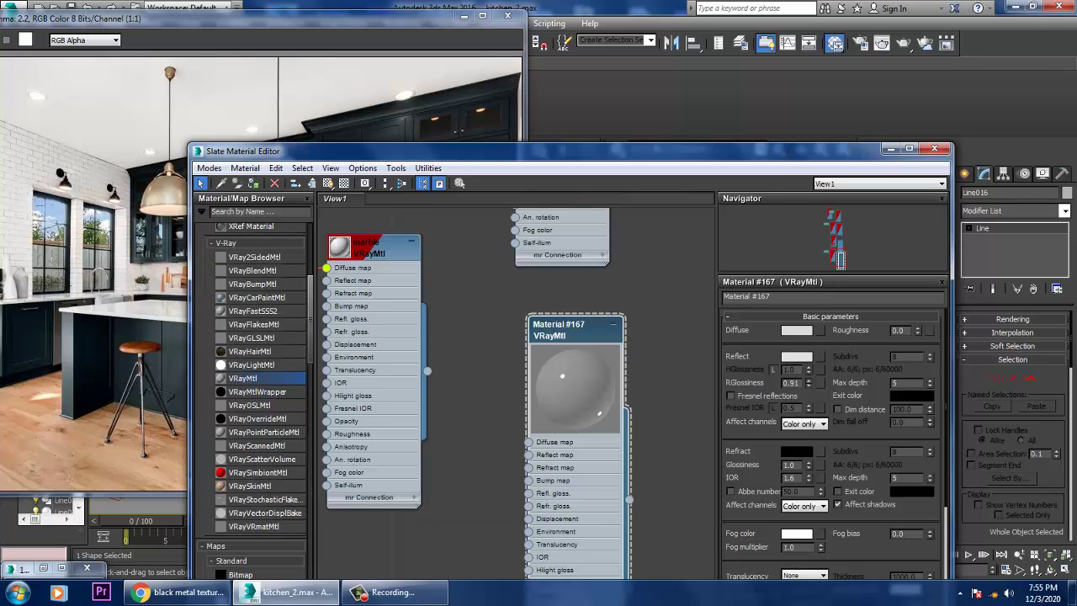
{"action": "type", "text": "0.68"}
{"action": "key", "text": "Return"}
{"action": "left_click_drag", "start_coordinate": [809, 382], "coordinate": [808, 395]}
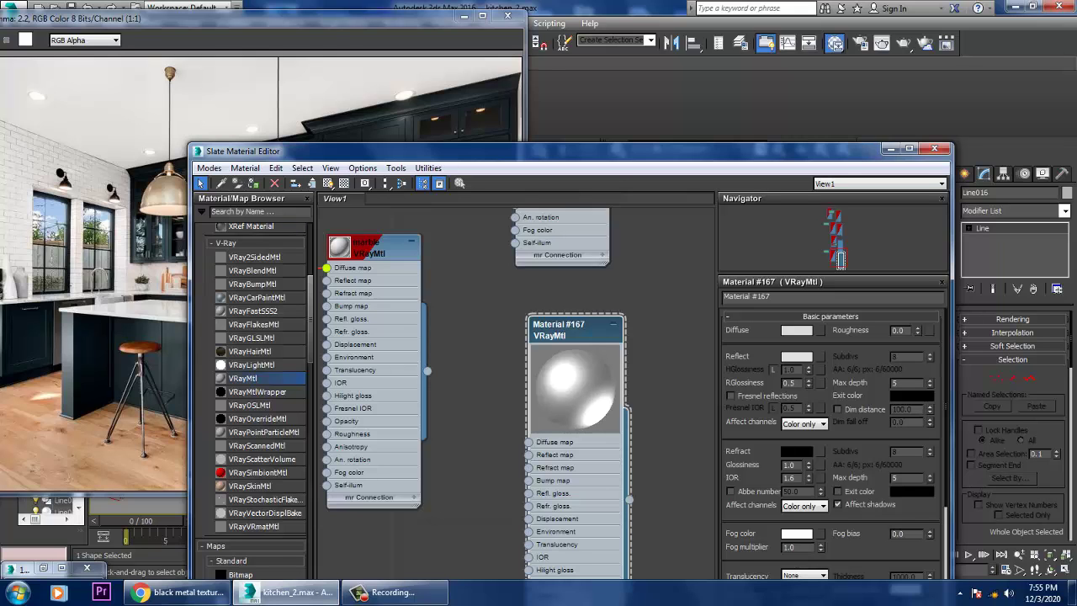
Step: Select the cabinet handles near the sink and the glass wall cabinets
{"action": "left_click", "coordinate": [890, 149]}
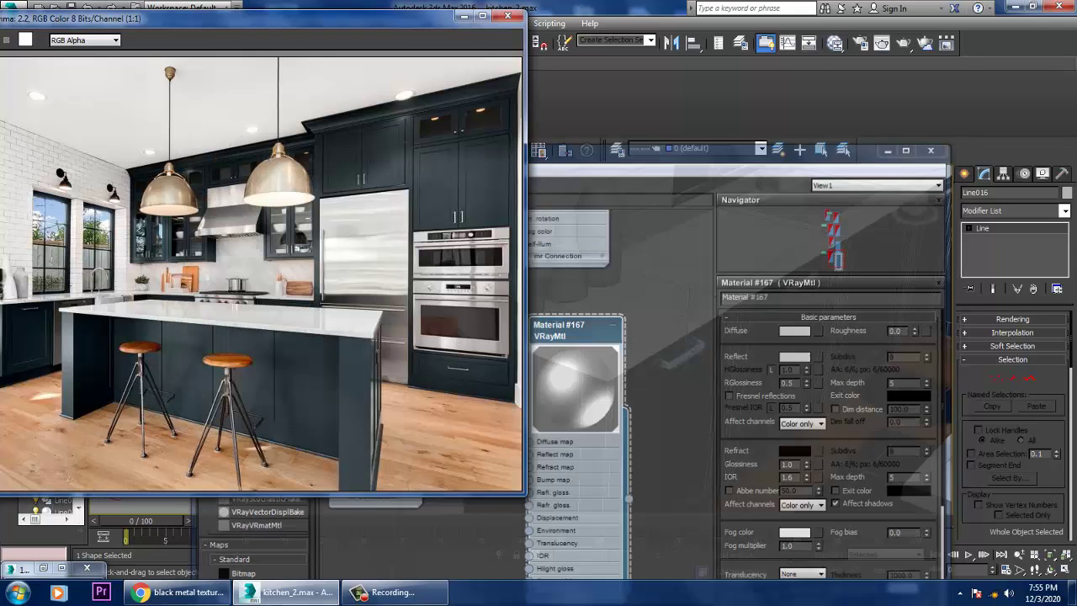
{"action": "middle_click_drag", "start_coordinate": [757, 353], "coordinate": [839, 367], "text": "alt"}
{"action": "left_click", "coordinate": [782, 286], "text": "ctrl"}
{"action": "scroll", "coordinate": [740, 337], "scroll_direction": "down", "scroll_amount": 8}
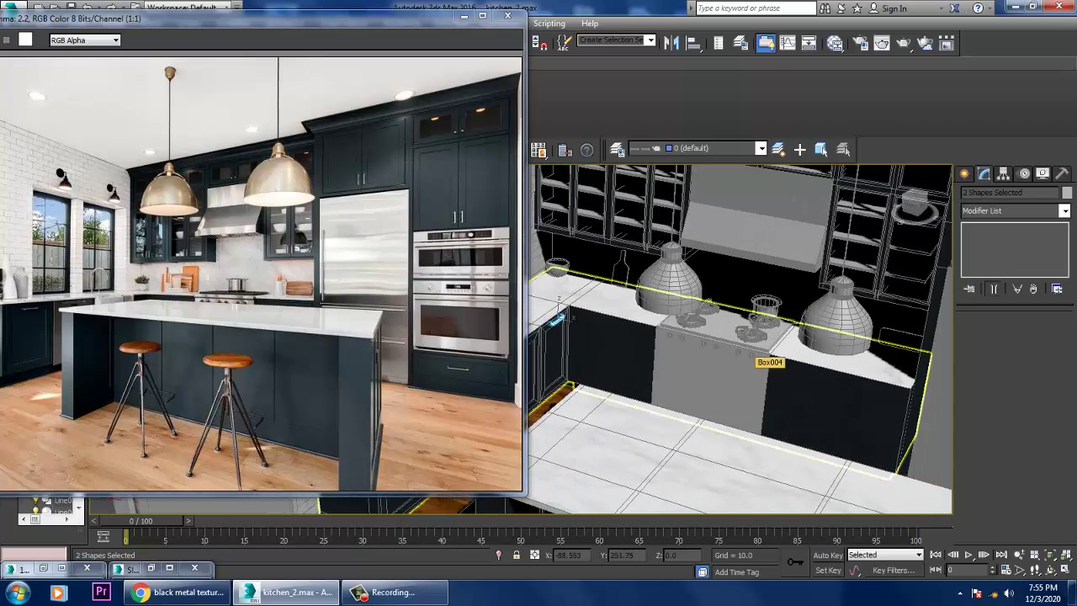
{"action": "middle_click_drag", "start_coordinate": [754, 353], "coordinate": [787, 318], "text": "alt"}
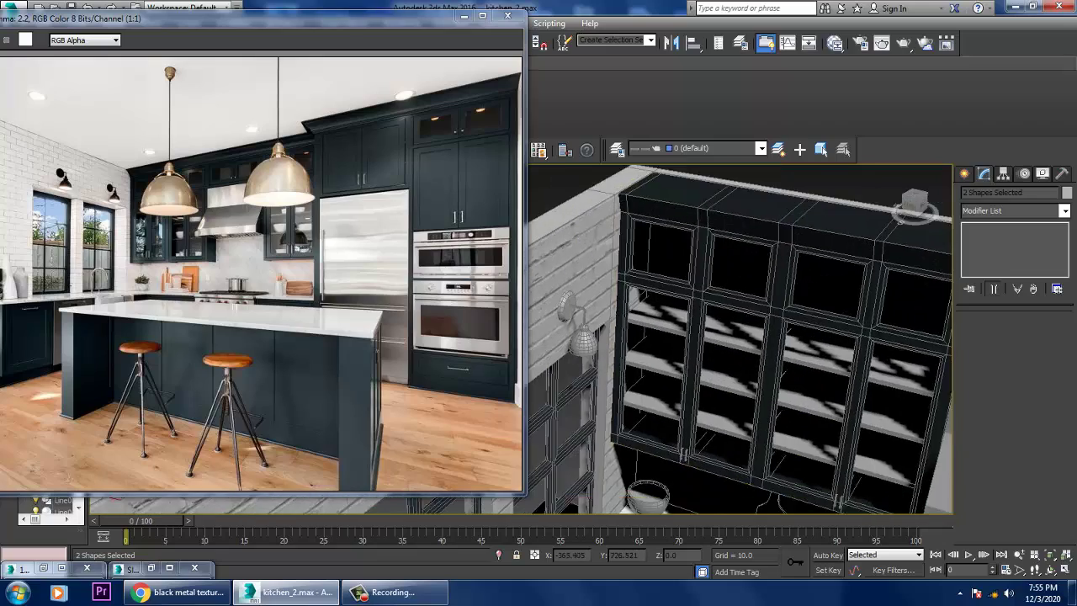
{"action": "scroll", "coordinate": [672, 404], "scroll_direction": "up", "scroll_amount": 6}
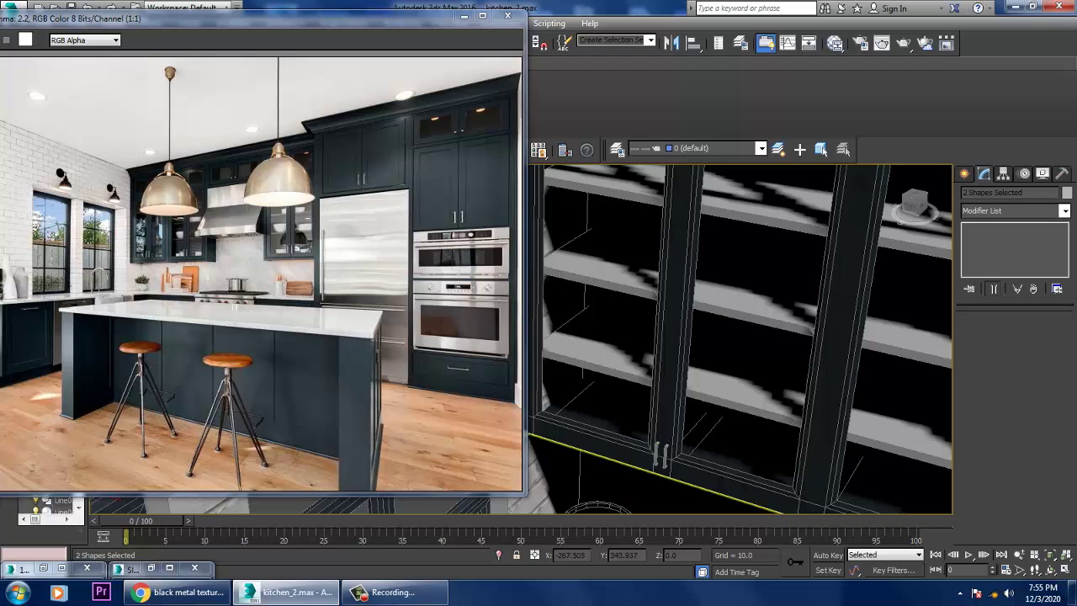
{"action": "left_click", "coordinate": [660, 454], "text": "ctrl"}
{"action": "left_click", "coordinate": [659, 454]}
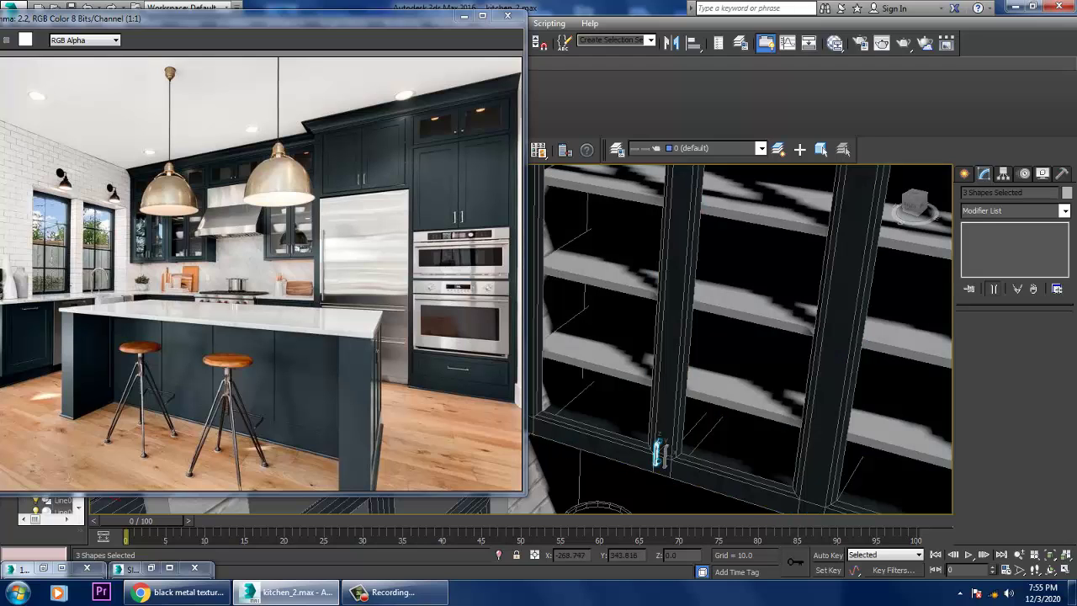
{"action": "middle_click_drag", "start_coordinate": [757, 379], "coordinate": [640, 246]}
{"action": "left_click", "coordinate": [854, 408], "text": "ctrl"}
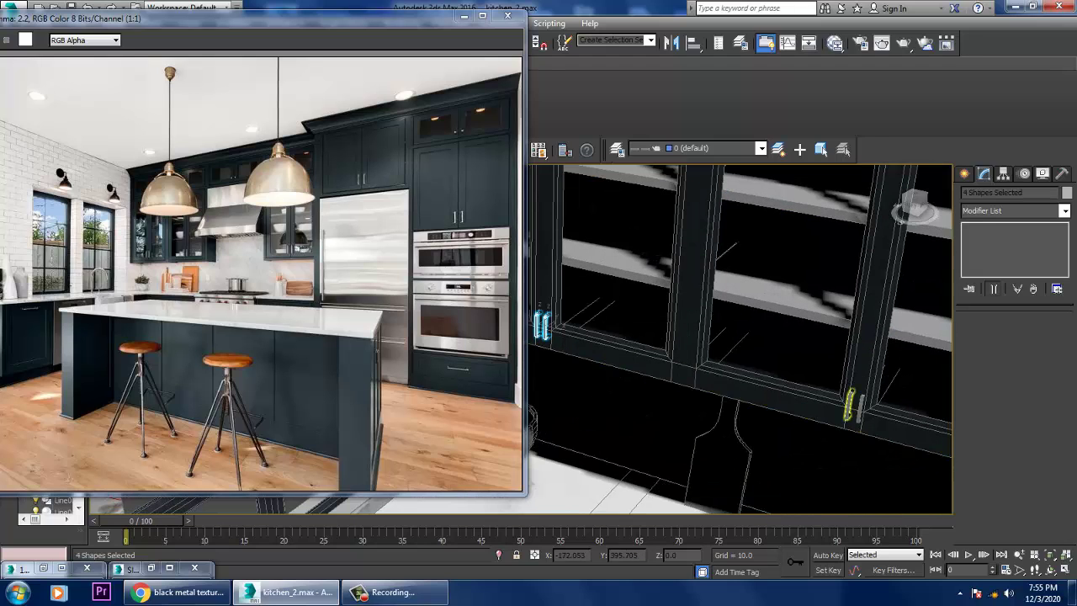
{"action": "left_click", "coordinate": [860, 408], "text": "ctrl"}
Step: Add the lower cabinet door handles and the drawer handle to the selection
{"action": "scroll", "coordinate": [860, 407], "scroll_direction": "down", "scroll_amount": 5}
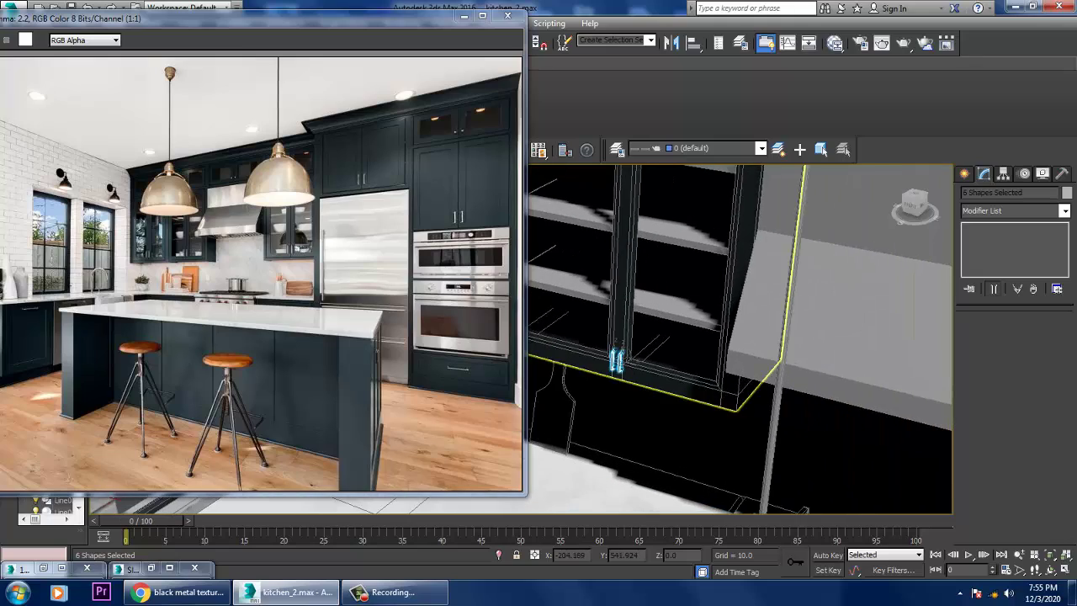
{"action": "scroll", "coordinate": [740, 336], "scroll_direction": "down", "scroll_amount": 4}
{"action": "scroll", "coordinate": [740, 336], "scroll_direction": "up", "scroll_amount": 4}
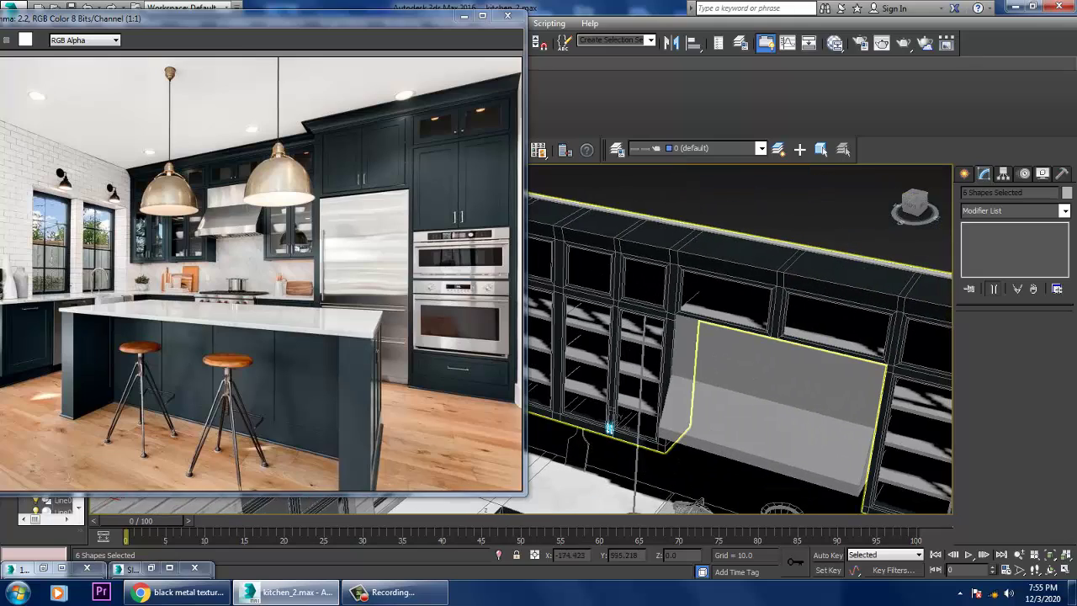
{"action": "scroll", "coordinate": [740, 336], "scroll_direction": "up", "scroll_amount": 4}
{"action": "scroll", "coordinate": [740, 337], "scroll_direction": "down", "scroll_amount": 3}
{"action": "middle_click_drag", "start_coordinate": [740, 379], "coordinate": [723, 252]}
{"action": "scroll", "coordinate": [713, 330], "scroll_direction": "up", "scroll_amount": 3}
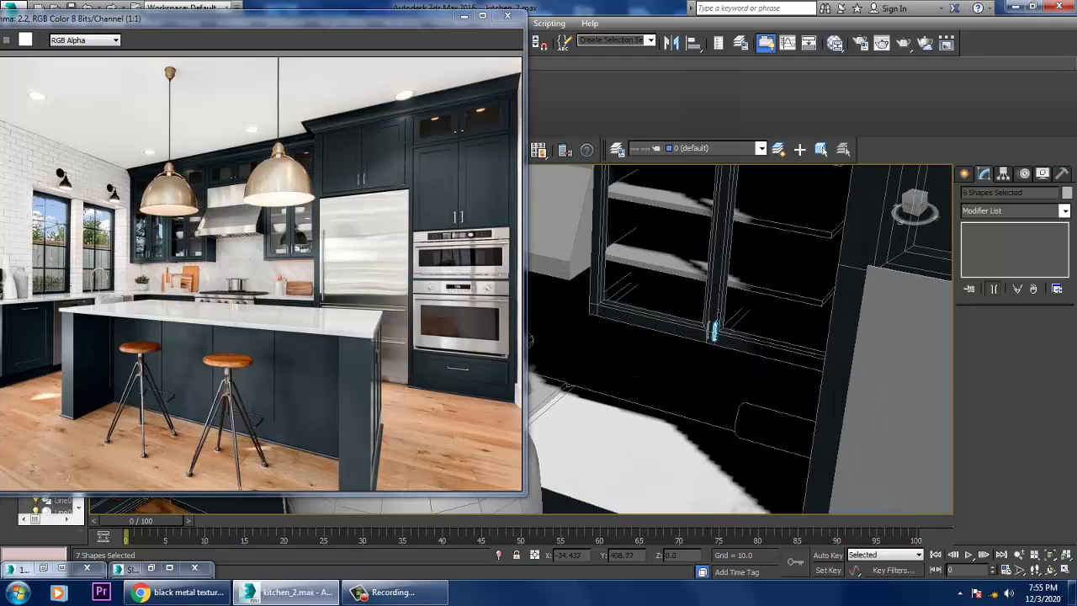
{"action": "scroll", "coordinate": [714, 330], "scroll_direction": "down", "scroll_amount": 4}
{"action": "scroll", "coordinate": [733, 318], "scroll_direction": "up", "scroll_amount": 6}
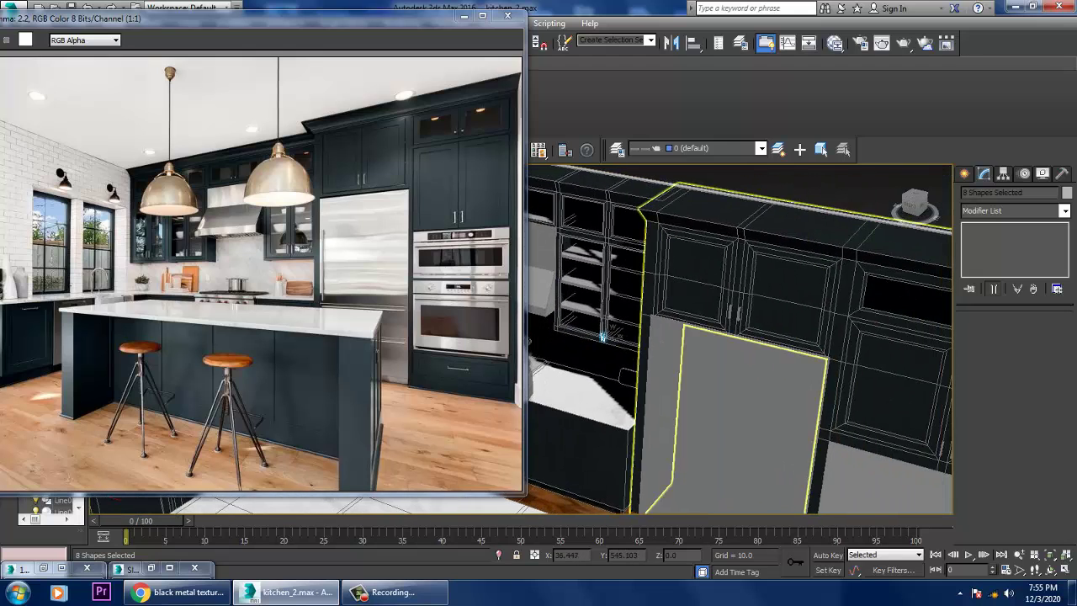
{"action": "left_click", "coordinate": [734, 318], "text": "ctrl"}
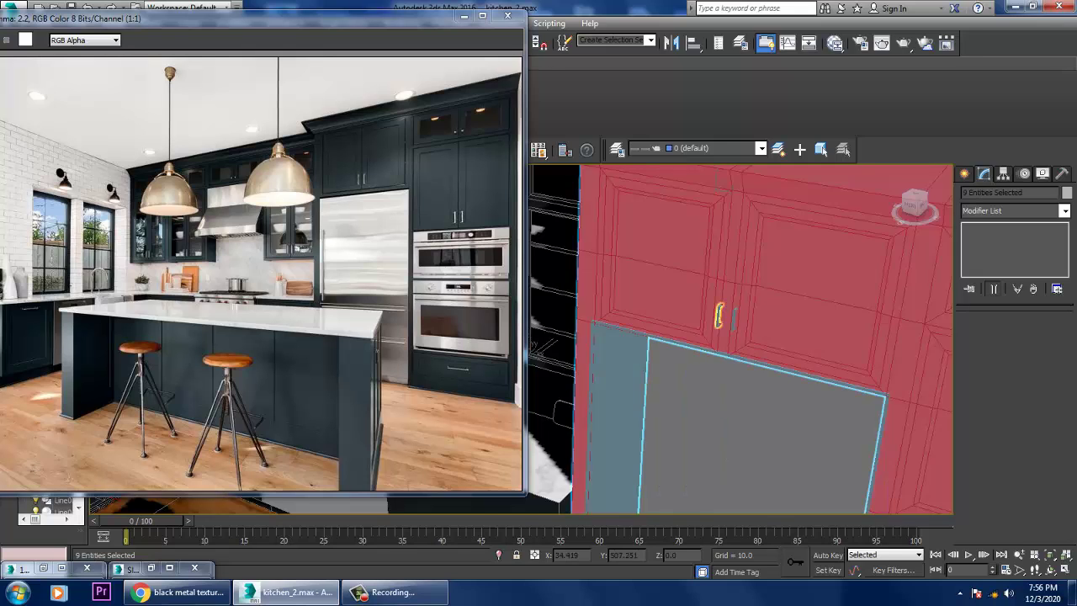
{"action": "left_click", "coordinate": [733, 318], "text": "ctrl"}
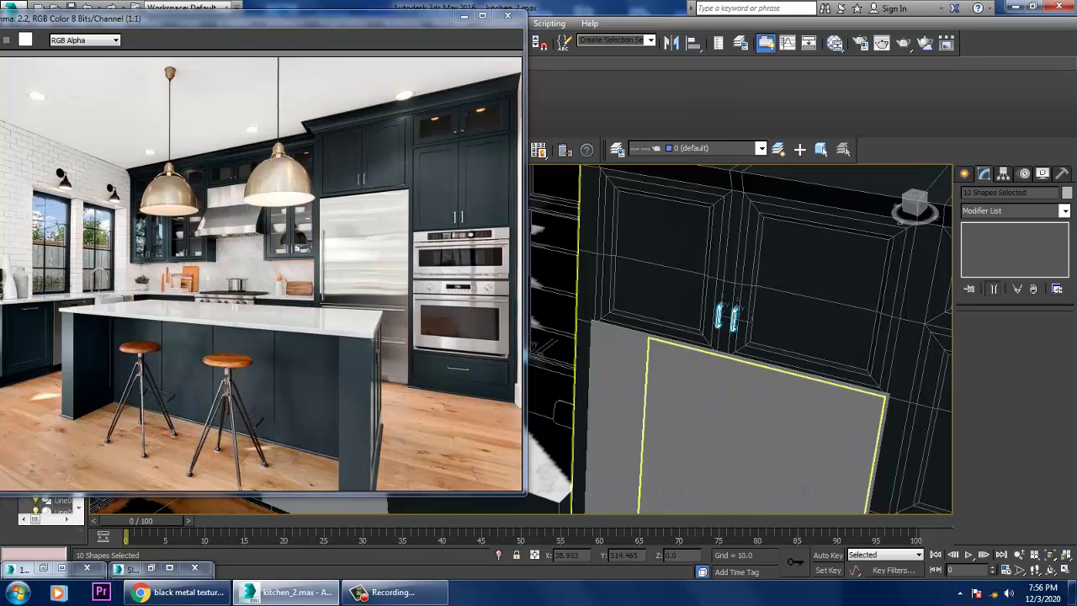
{"action": "scroll", "coordinate": [733, 318], "scroll_direction": "down", "scroll_amount": 3}
{"action": "scroll", "coordinate": [732, 358], "scroll_direction": "up", "scroll_amount": 3}
{"action": "left_click", "coordinate": [732, 357], "text": "ctrl"}
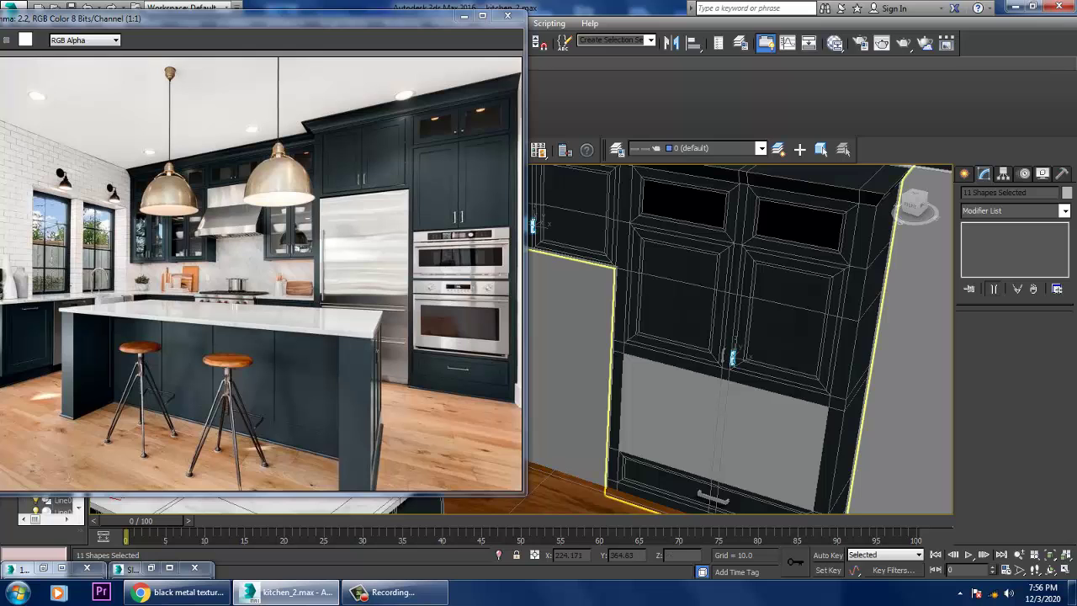
{"action": "scroll", "coordinate": [710, 479], "scroll_direction": "up", "scroll_amount": 5}
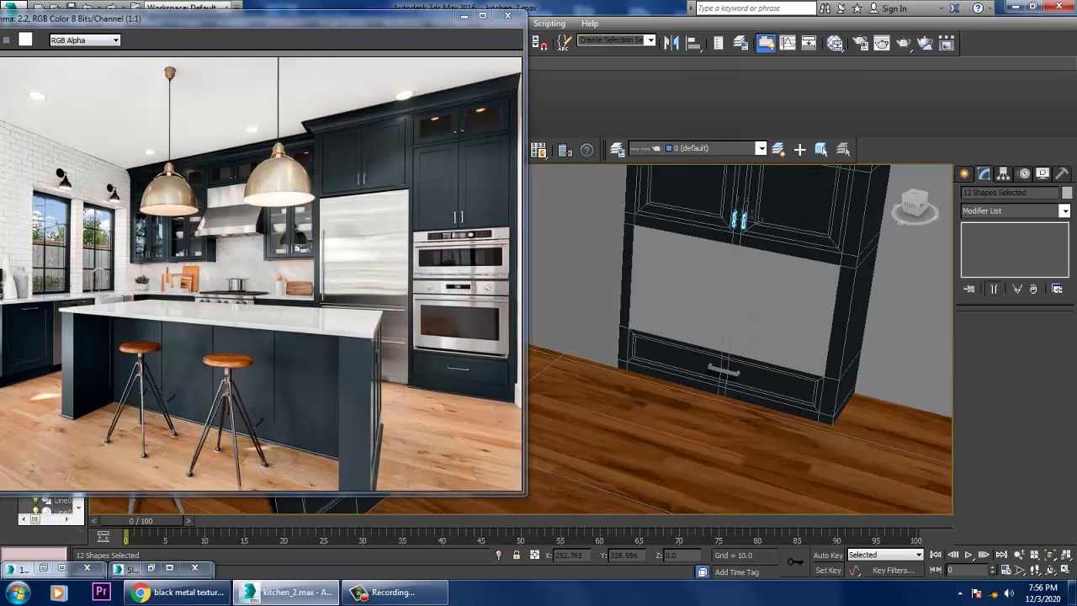
{"action": "left_click", "coordinate": [700, 392], "text": "ctrl"}
{"action": "scroll", "coordinate": [700, 392], "scroll_direction": "down", "scroll_amount": 10}
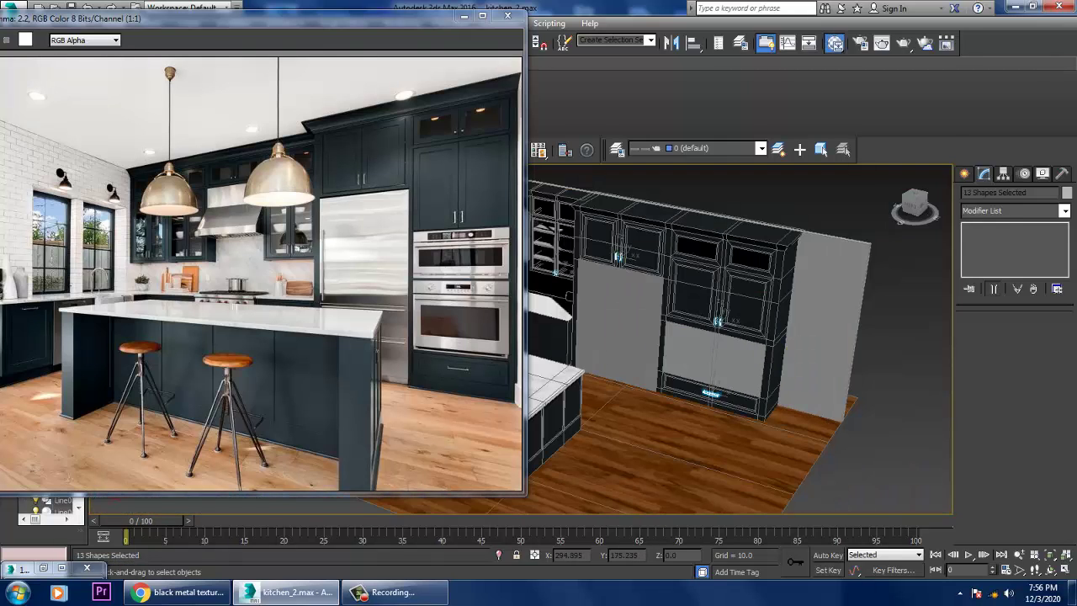
Step: Rename Material #167 to 'metal' in the Slate Material Editor
{"action": "left_click", "coordinate": [834, 43]}
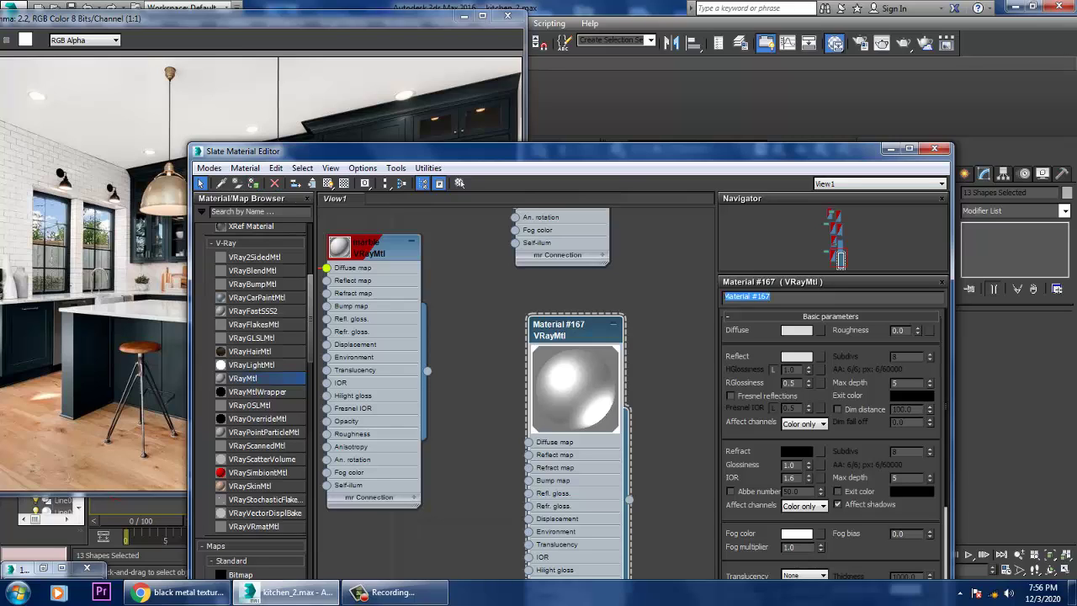
{"action": "type", "text": "metal"}
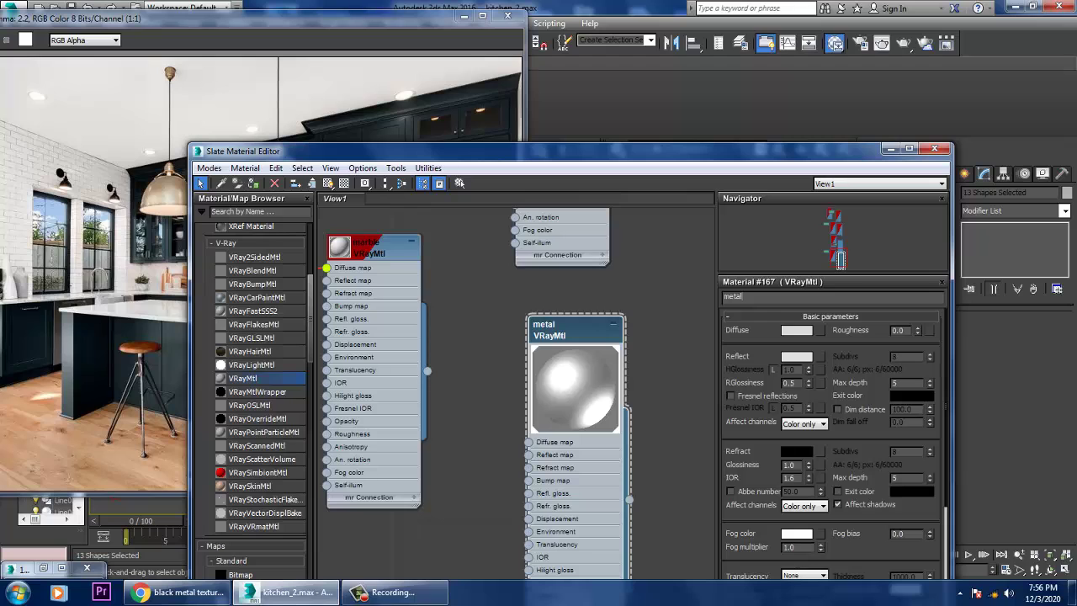
{"action": "type", "text": "m"}
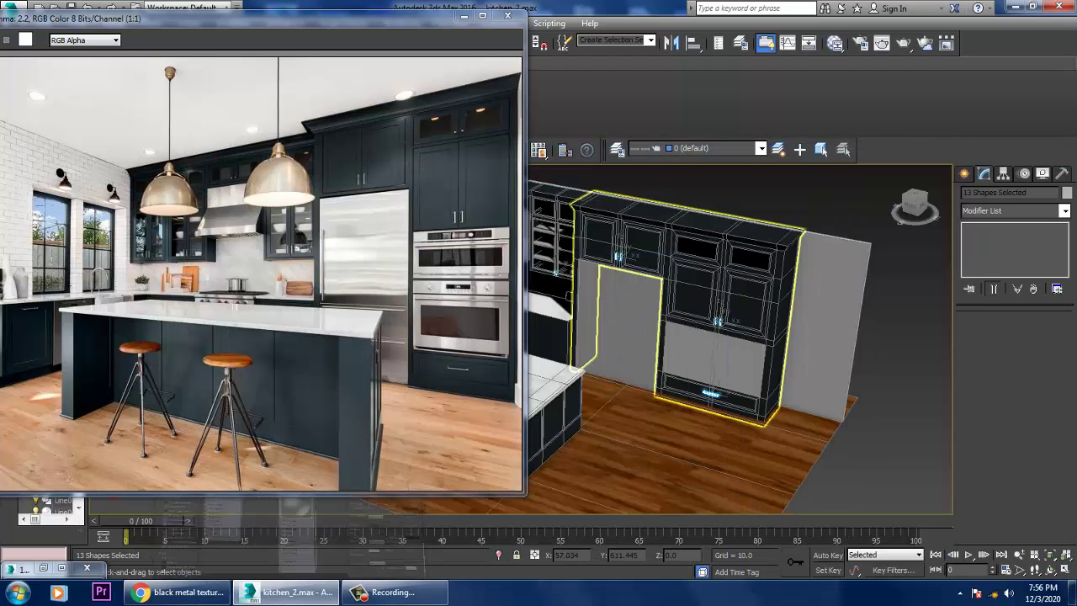
{"action": "scroll", "coordinate": [740, 337], "scroll_direction": "down", "scroll_amount": 5}
{"action": "middle_click_drag", "start_coordinate": [740, 336], "coordinate": [690, 336], "text": "alt"}
{"action": "scroll", "coordinate": [741, 337], "scroll_direction": "up", "scroll_amount": 5}
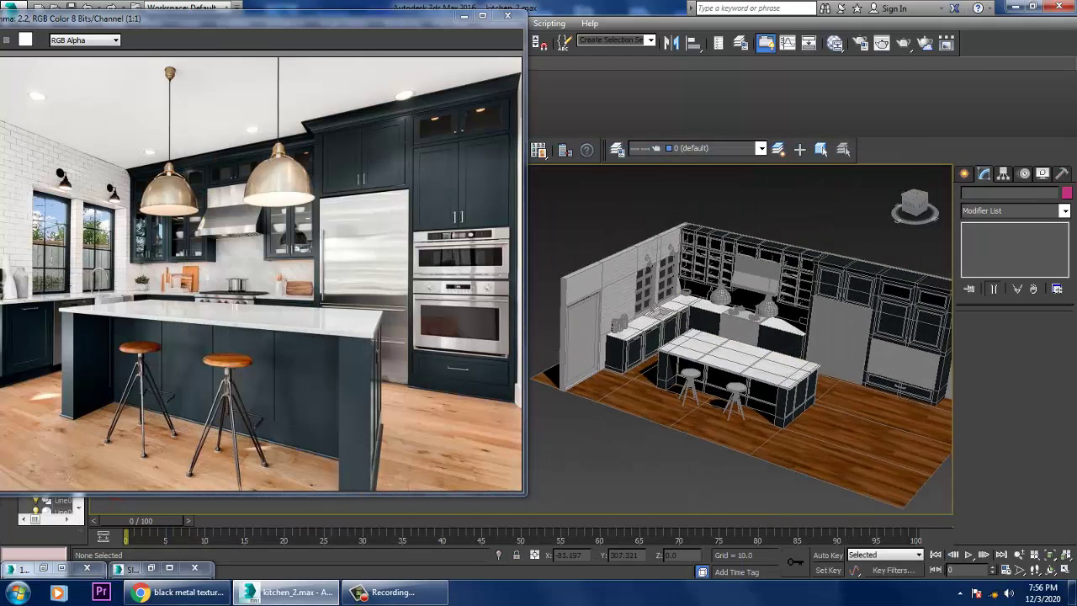
Step: Orbit toward the left wall and windows, then select and frame the right pendant lamp
{"action": "scroll", "coordinate": [740, 336], "scroll_direction": "up", "scroll_amount": 5}
{"action": "key", "text": "F4"}
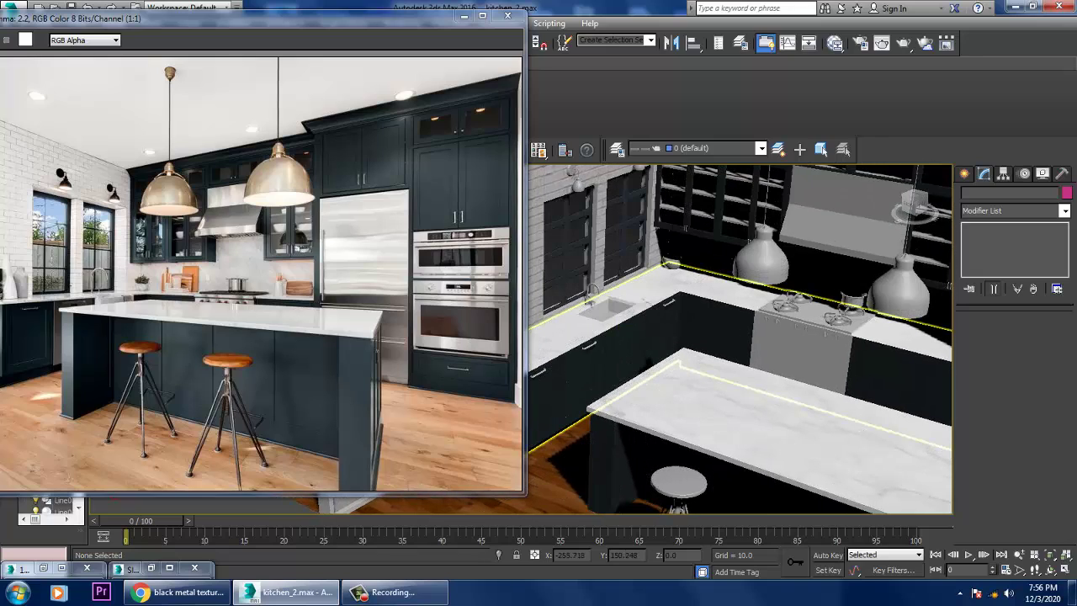
{"action": "key", "text": "F4"}
{"action": "scroll", "coordinate": [740, 336], "scroll_direction": "down", "scroll_amount": 4}
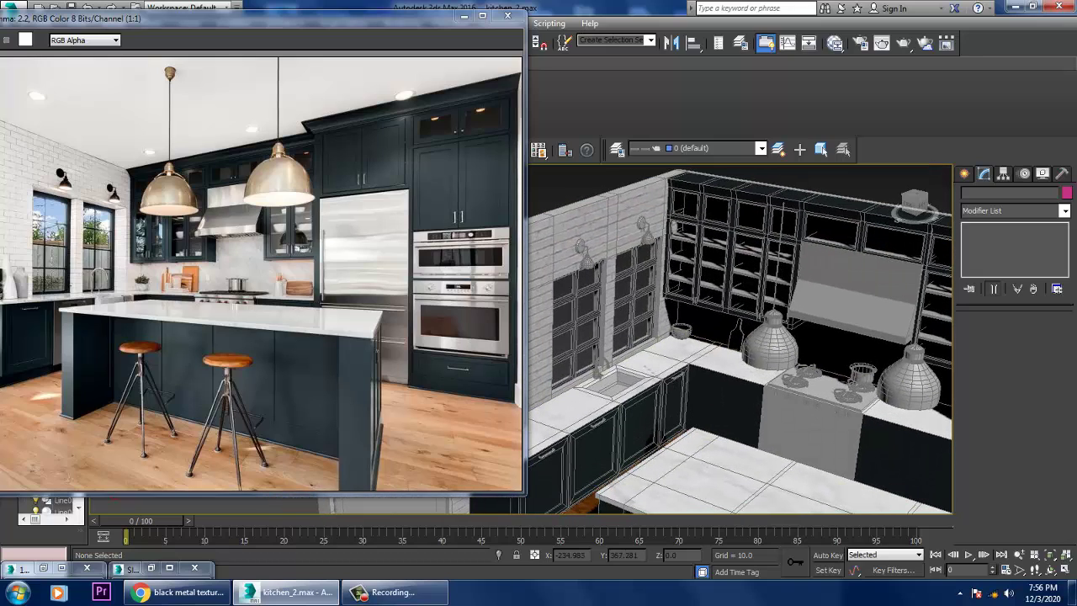
{"action": "middle_click_drag", "start_coordinate": [770, 340], "coordinate": [689, 340], "text": "alt"}
{"action": "scroll", "coordinate": [841, 353], "scroll_direction": "up", "scroll_amount": 8}
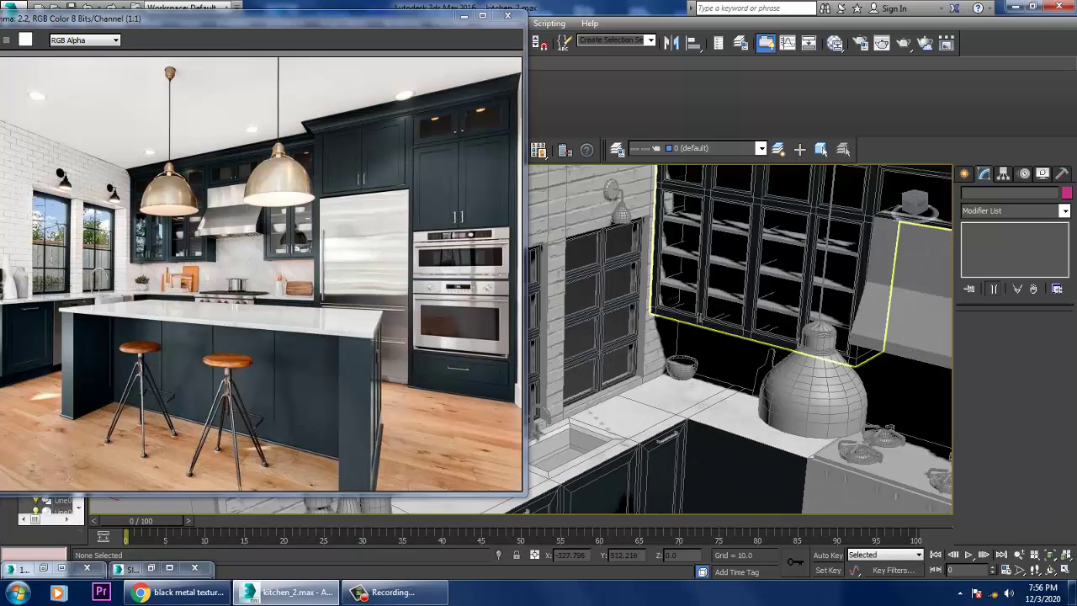
{"action": "left_click", "coordinate": [851, 420]}
{"action": "key", "text": "z"}
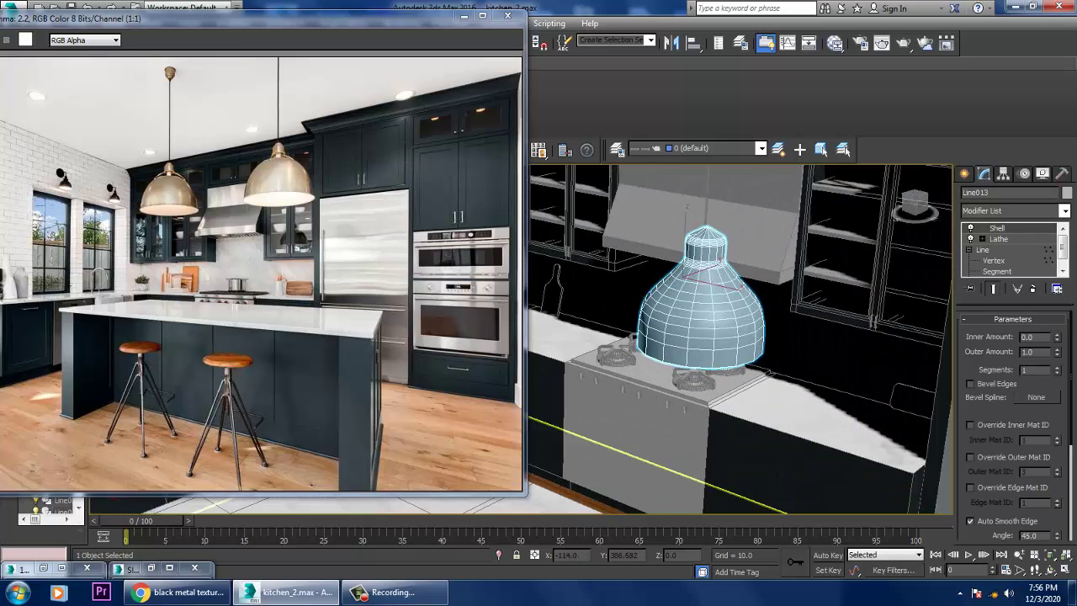
{"action": "scroll", "coordinate": [741, 336], "scroll_direction": "down", "scroll_amount": 6}
{"action": "scroll", "coordinate": [769, 370], "scroll_direction": "up", "scroll_amount": 6}
Step: Select island stool Cylinder001, frame it, and marquee-select its seat-top polygons at Polygon level
{"action": "left_click", "coordinate": [774, 348]}
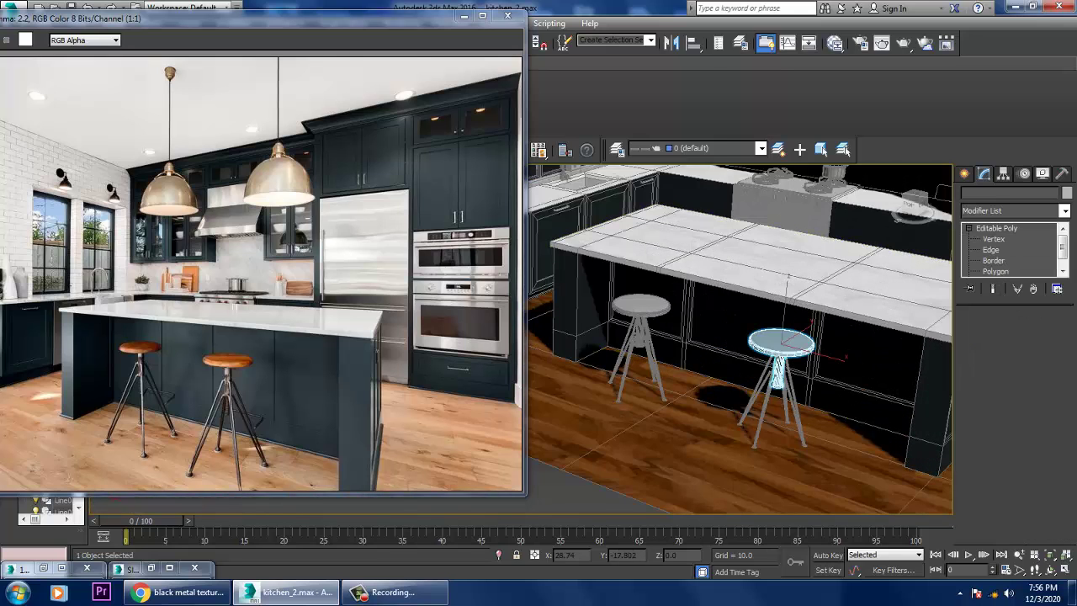
{"action": "key", "text": "z"}
{"action": "middle_click_drag", "start_coordinate": [791, 337], "coordinate": [704, 320]}
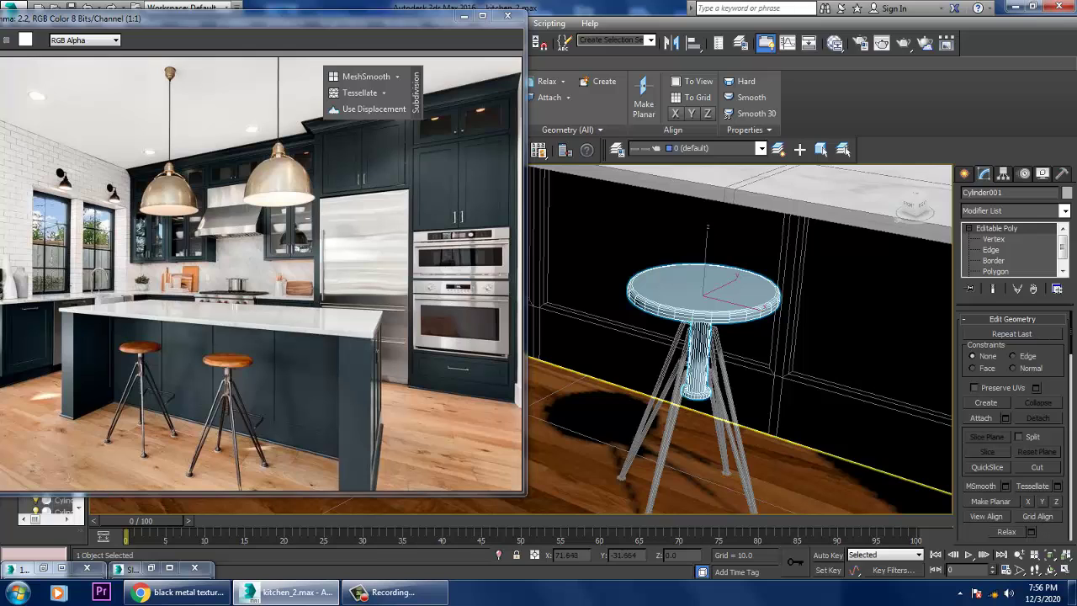
{"action": "middle_click_drag", "start_coordinate": [703, 320], "coordinate": [703, 277], "text": "alt"}
{"action": "key", "text": "4"}
{"action": "middle_click_drag", "start_coordinate": [740, 337], "coordinate": [740, 320], "text": "alt"}
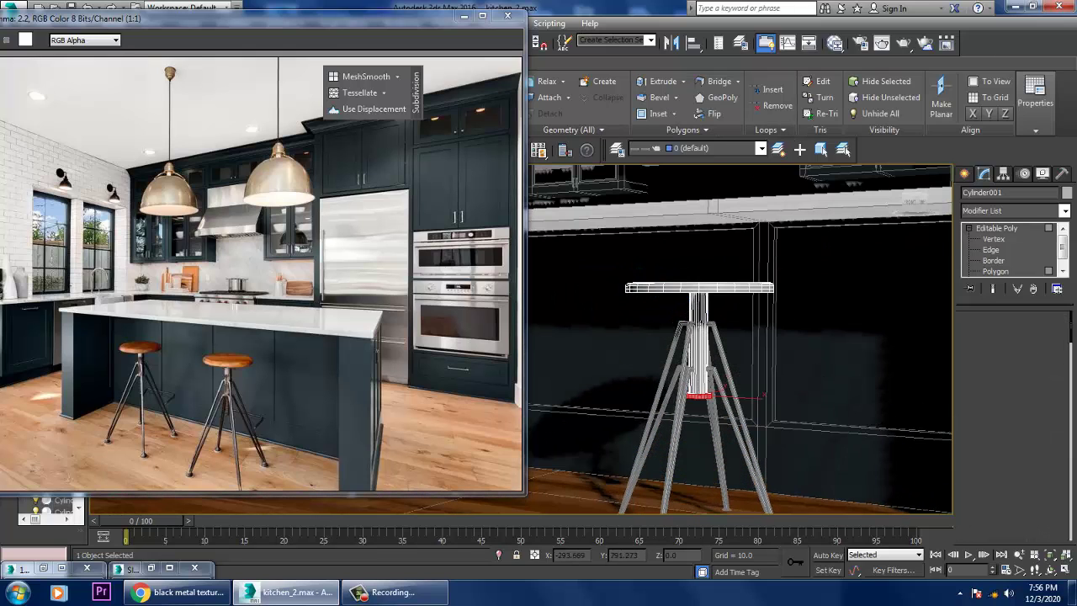
{"action": "left_click_drag", "start_coordinate": [588, 246], "coordinate": [869, 301]}
Step: Create a new VRayMtl, Material #168, and add a Bitmap map to its diffuse channel
{"action": "middle_click_drag", "start_coordinate": [740, 337], "coordinate": [741, 353], "text": "alt"}
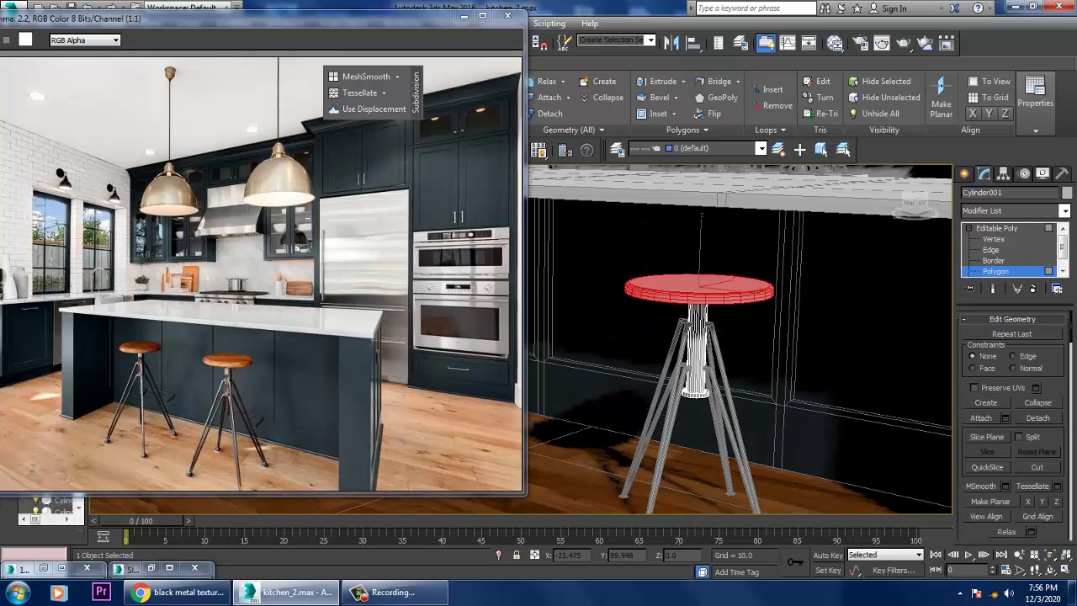
{"action": "left_click", "coordinate": [833, 43]}
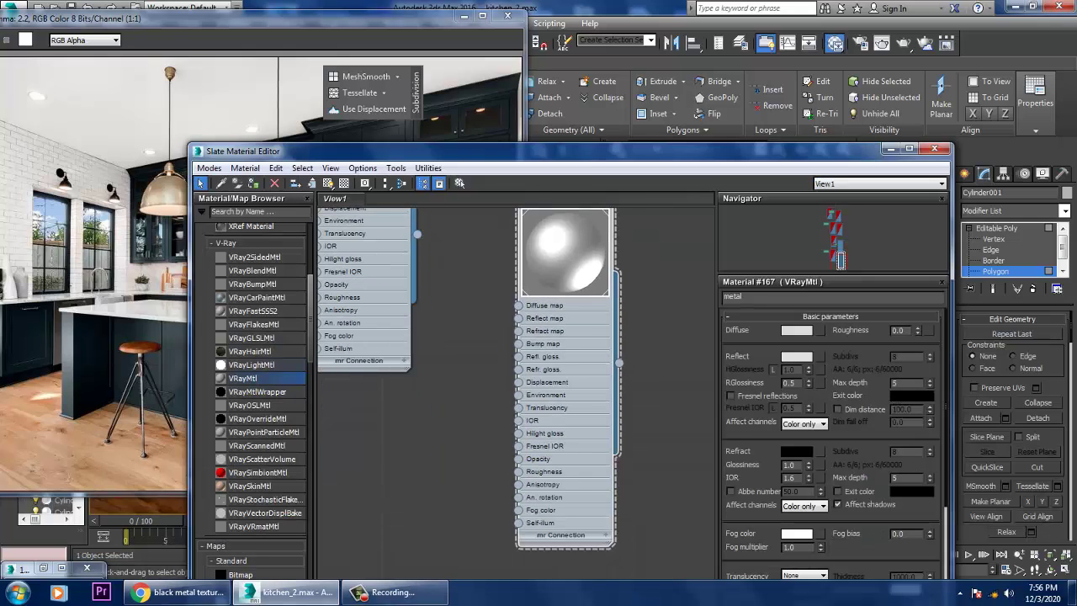
{"action": "left_click_drag", "start_coordinate": [242, 378], "coordinate": [391, 418]}
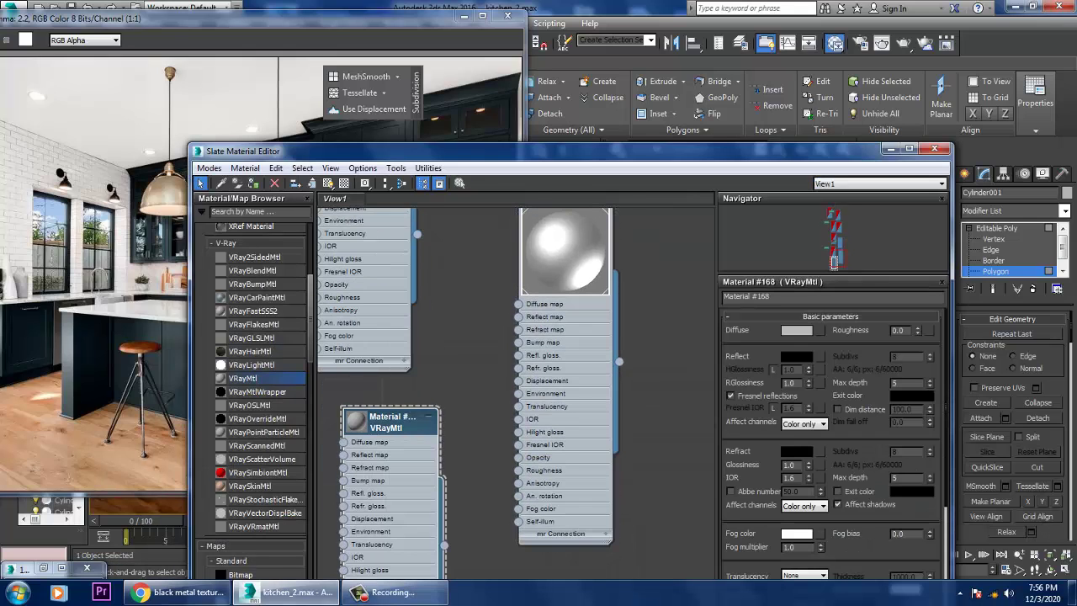
{"action": "left_click", "coordinate": [820, 329]}
{"action": "double_click", "coordinate": [748, 246]}
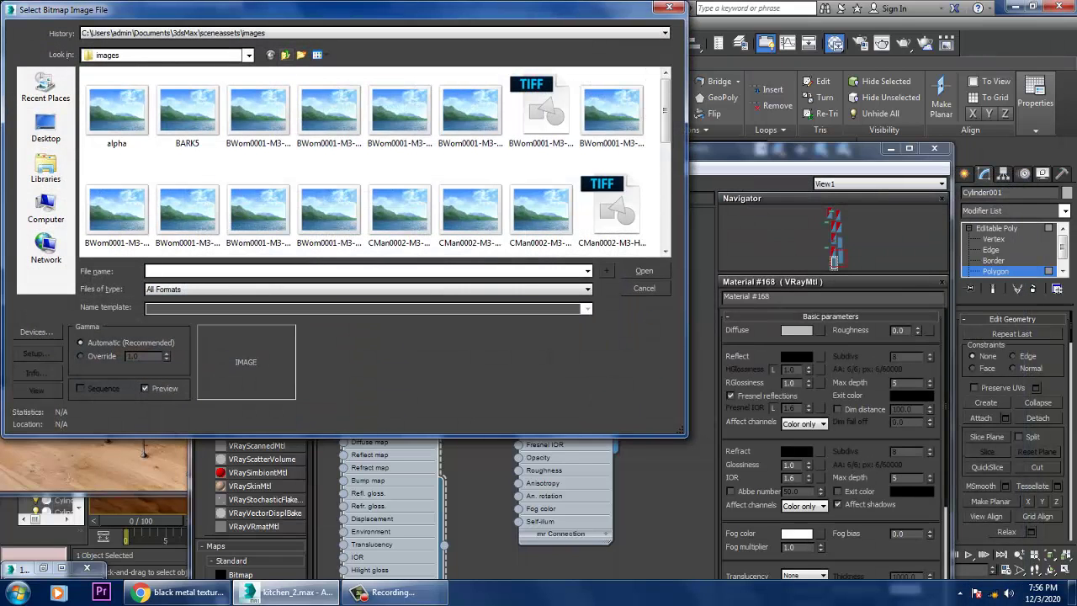
Step: Load the pngtree wood plank image from Desktop\kitchenn\tex as the diffuse bitmap
{"action": "left_click", "coordinate": [285, 55]}
{"action": "left_click", "coordinate": [45, 126]}
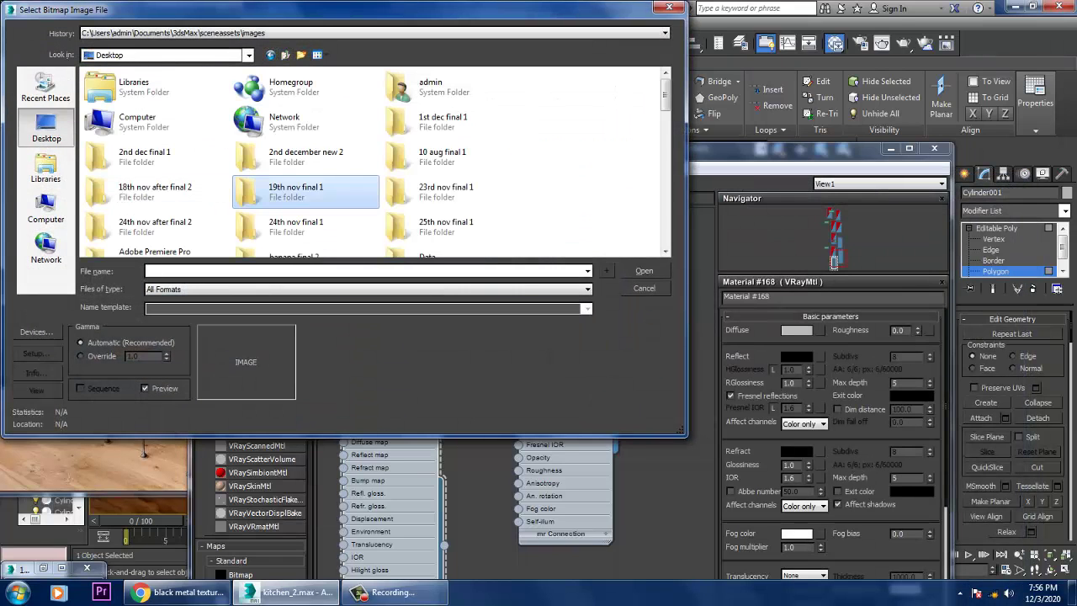
{"action": "scroll", "coordinate": [253, 160], "scroll_direction": "down", "scroll_amount": 5}
{"action": "double_click", "coordinate": [135, 87]}
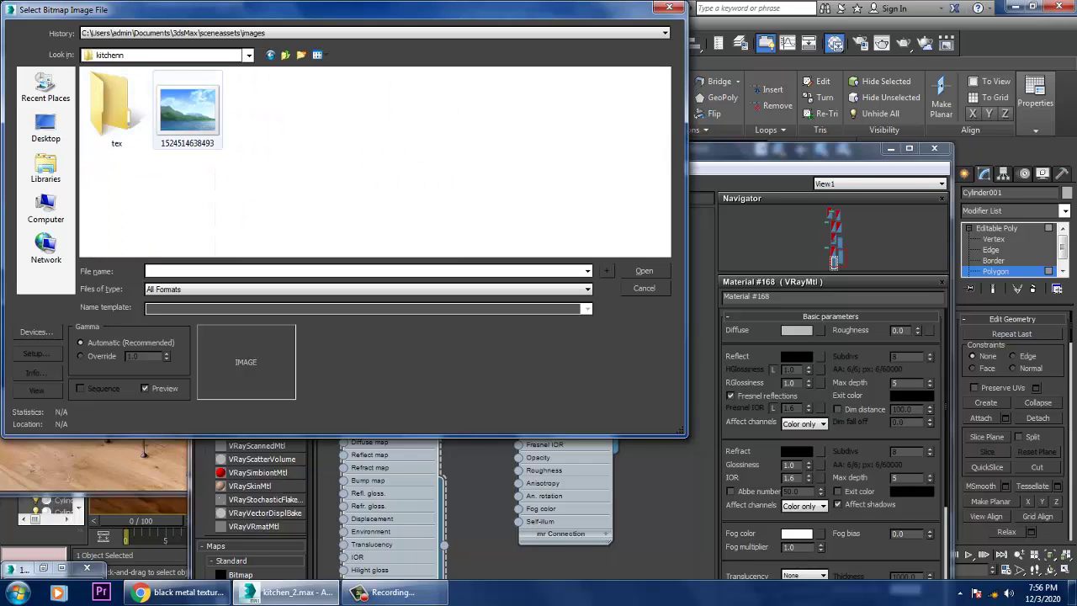
{"action": "double_click", "coordinate": [117, 109]}
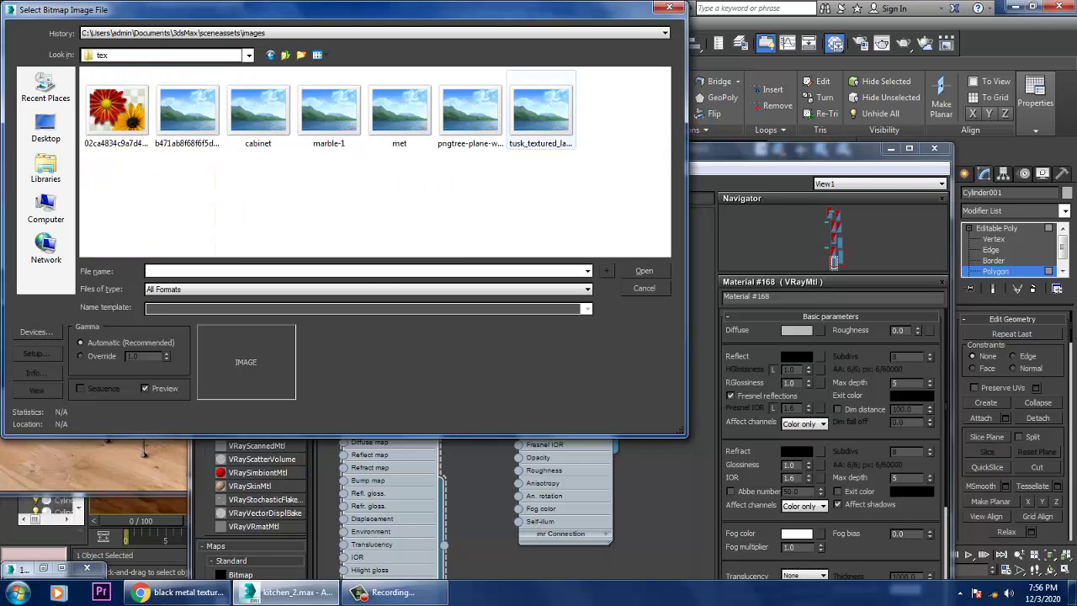
{"action": "left_click", "coordinate": [540, 109]}
{"action": "left_click", "coordinate": [469, 109]}
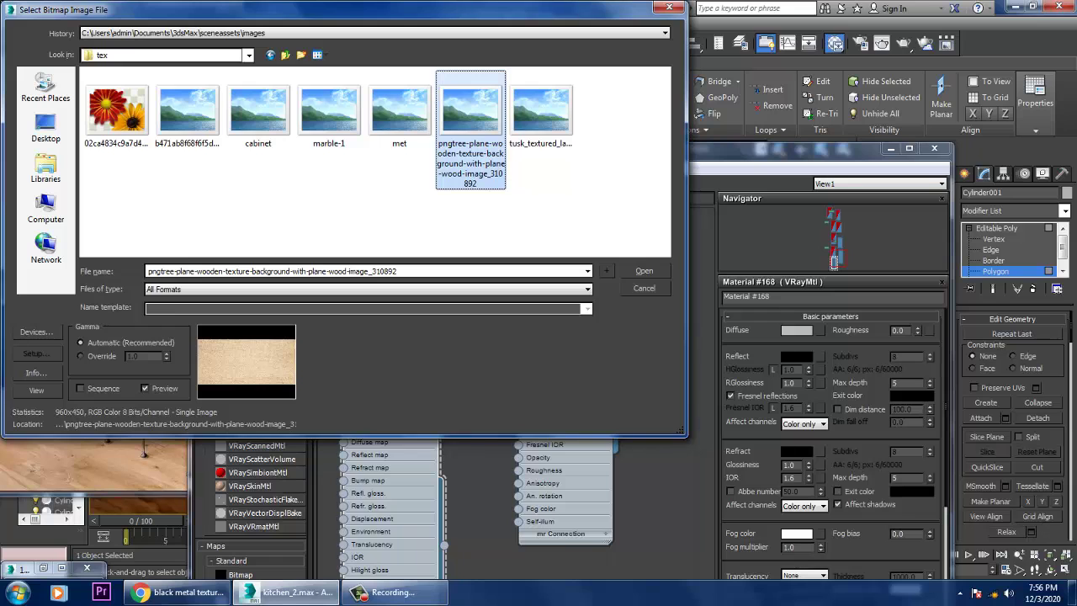
{"action": "key", "text": "Return"}
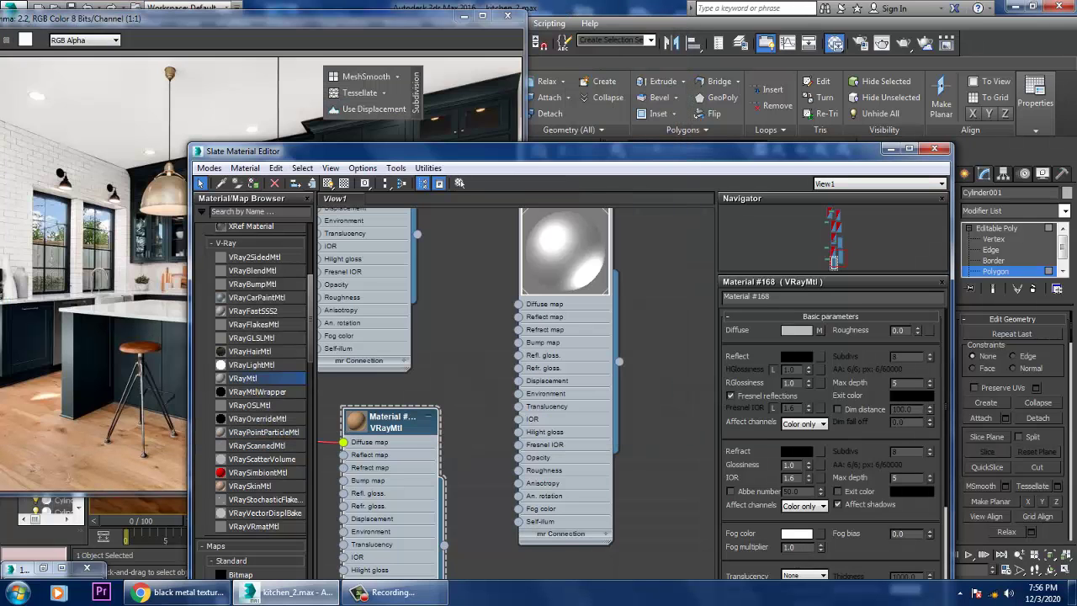
{"action": "left_click", "coordinate": [890, 148]}
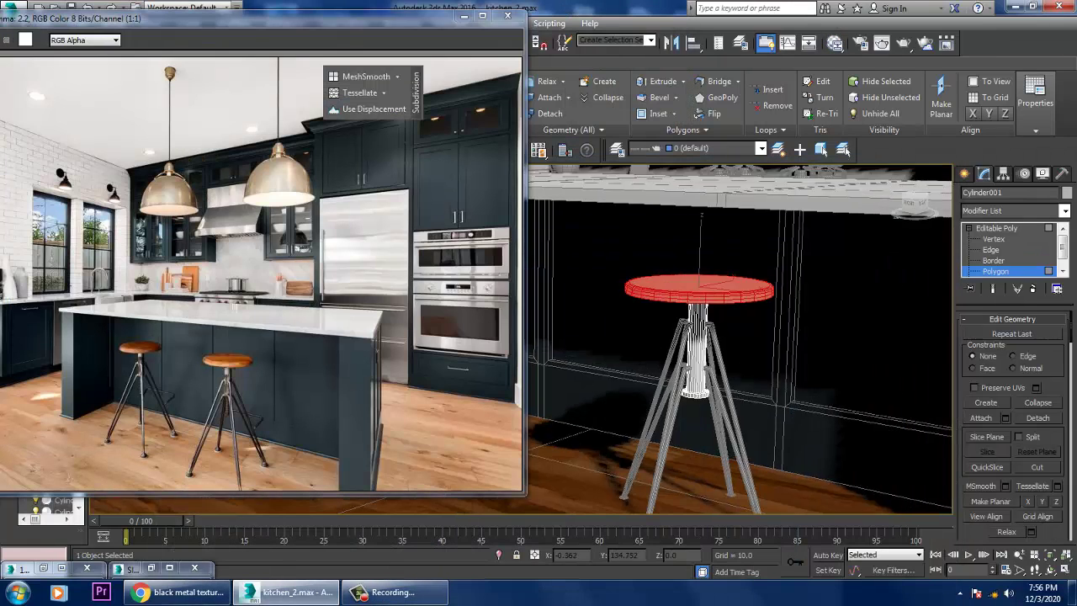
Step: Add a UVW Map modifier with Box projection to Cylinder001's seat
{"action": "left_click", "coordinate": [1065, 210]}
{"action": "key", "text": "u"}
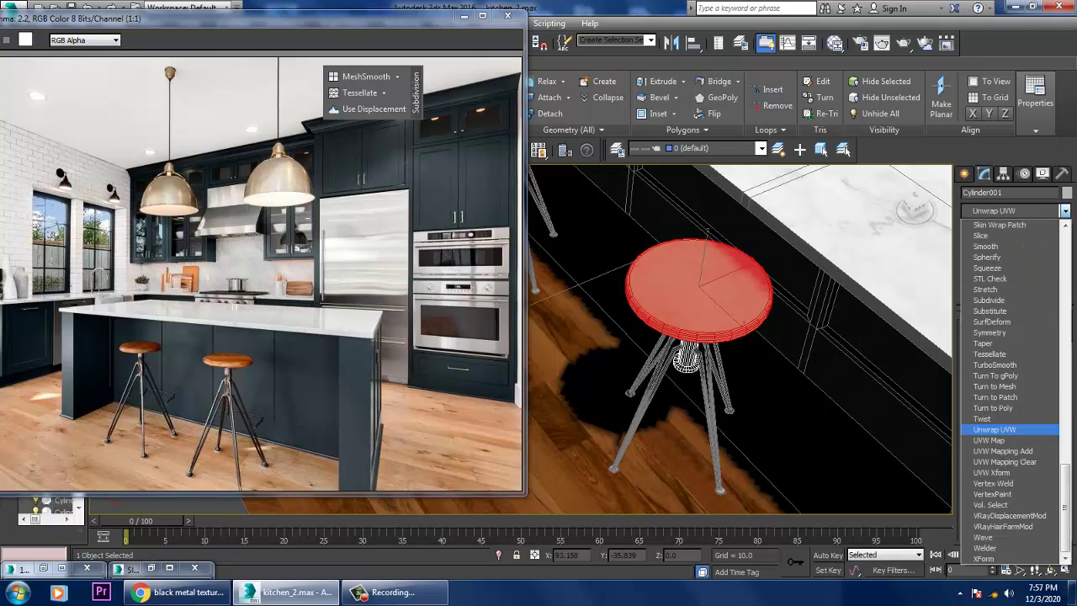
{"action": "key", "text": "Down"}
{"action": "key", "text": "Return"}
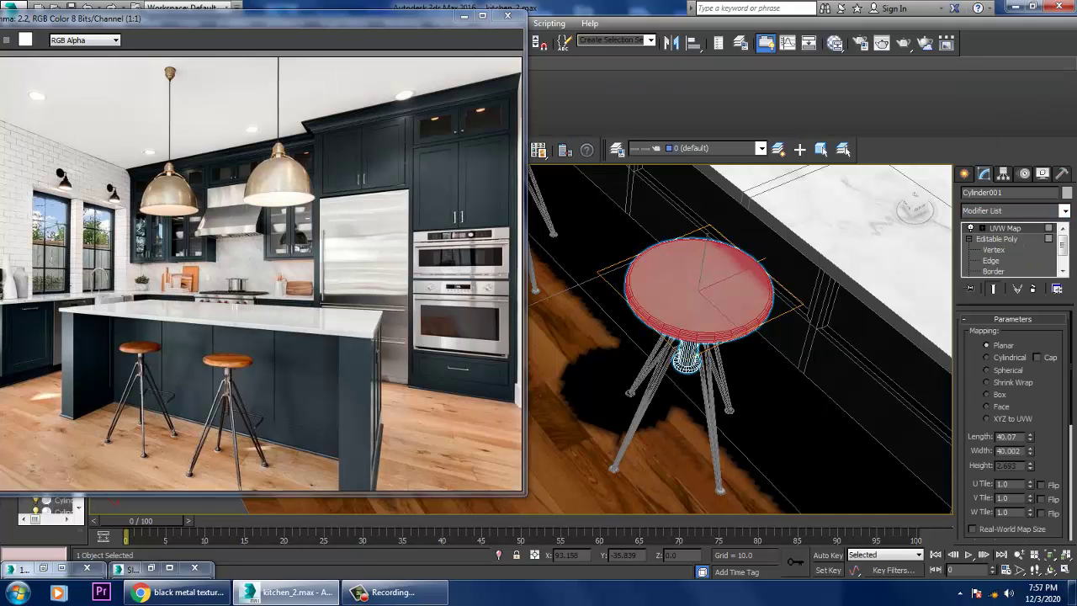
{"action": "left_click", "coordinate": [987, 393]}
Step: Select the second stool Cylinder006's seat polygons and assign them the wood material
{"action": "middle_click_drag", "start_coordinate": [740, 378], "coordinate": [740, 320], "text": "alt"}
{"action": "middle_click_drag", "start_coordinate": [673, 336], "coordinate": [828, 483]}
{"action": "left_click", "coordinate": [648, 286]}
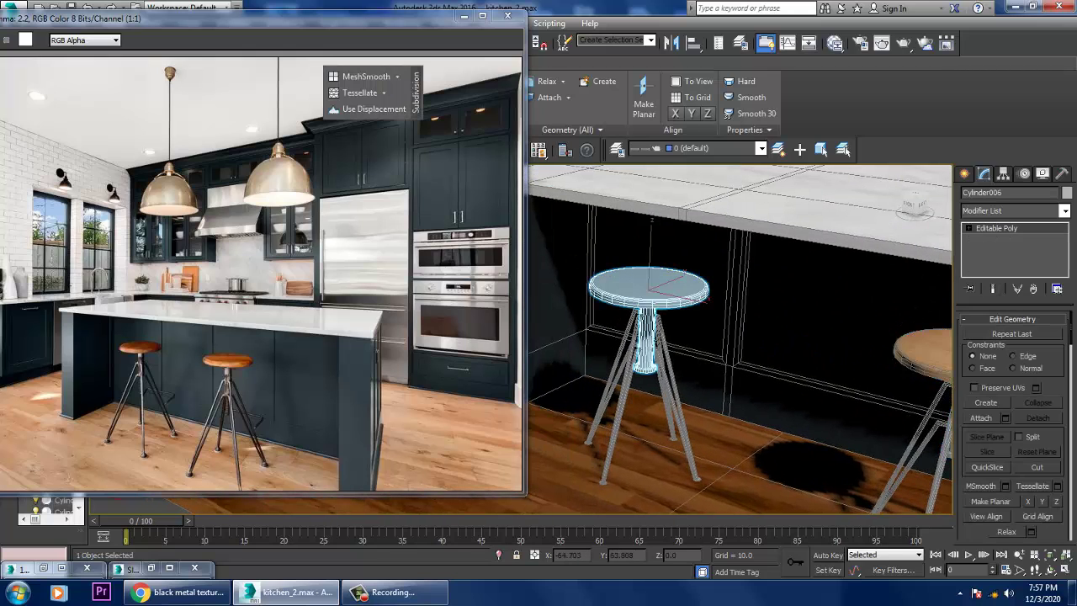
{"action": "left_click", "coordinate": [968, 228]}
{"action": "left_click", "coordinate": [995, 271]}
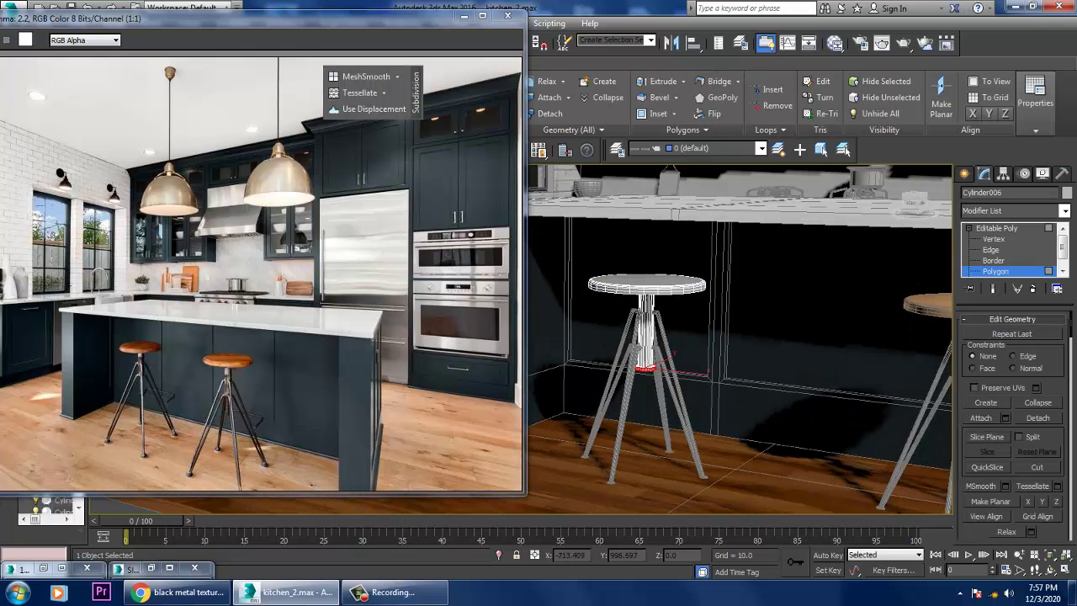
{"action": "left_click", "coordinate": [646, 286]}
{"action": "middle_click_drag", "start_coordinate": [673, 337], "coordinate": [714, 354], "text": "alt"}
{"action": "key", "text": "m"}
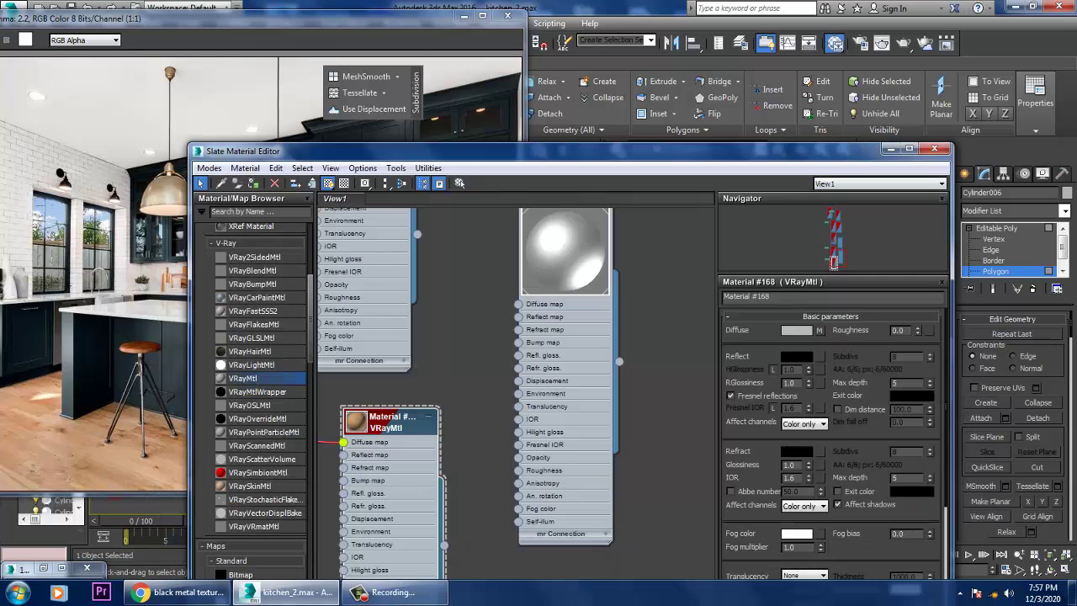
{"action": "left_click", "coordinate": [889, 149]}
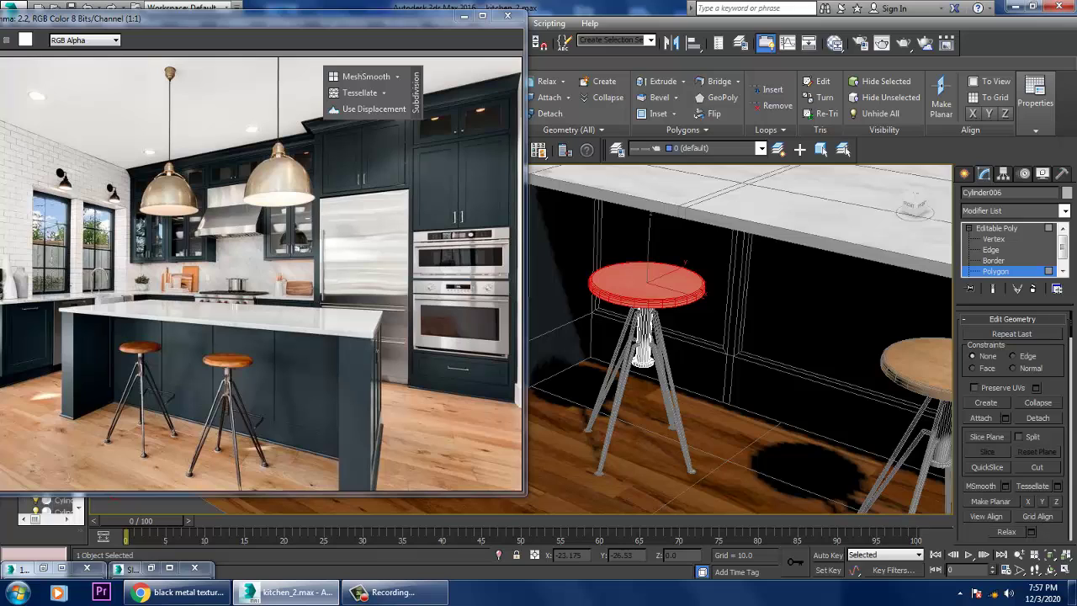
Step: Add a Box UVW Map to Cylinder006 and convert it back to Editable Poly
{"action": "left_click", "coordinate": [1013, 211]}
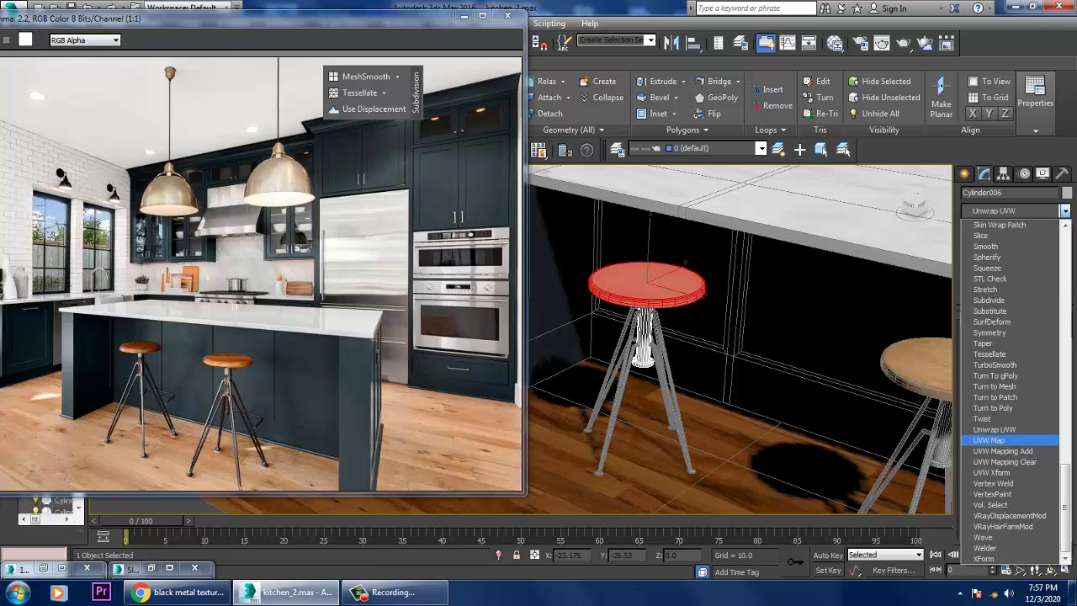
{"action": "left_click", "coordinate": [1001, 445]}
{"action": "left_click", "coordinate": [986, 393]}
{"action": "middle_click_drag", "start_coordinate": [740, 337], "coordinate": [774, 345], "text": "alt"}
{"action": "right_click", "coordinate": [663, 281]}
{"action": "left_click", "coordinate": [854, 423]}
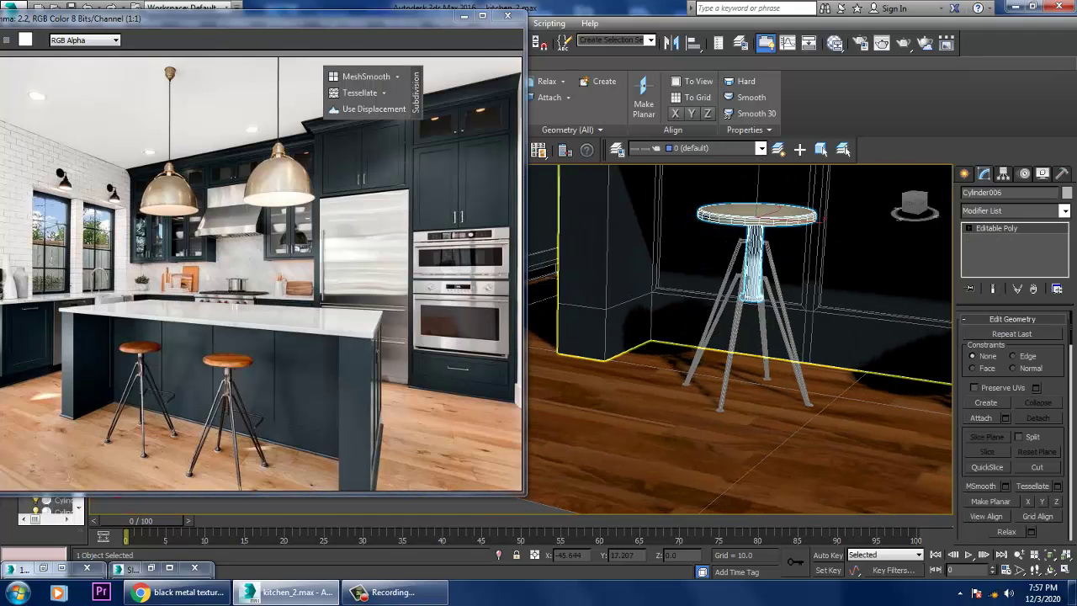
Step: Select the central post polygons of stool Cylinder006
{"action": "key", "text": "4"}
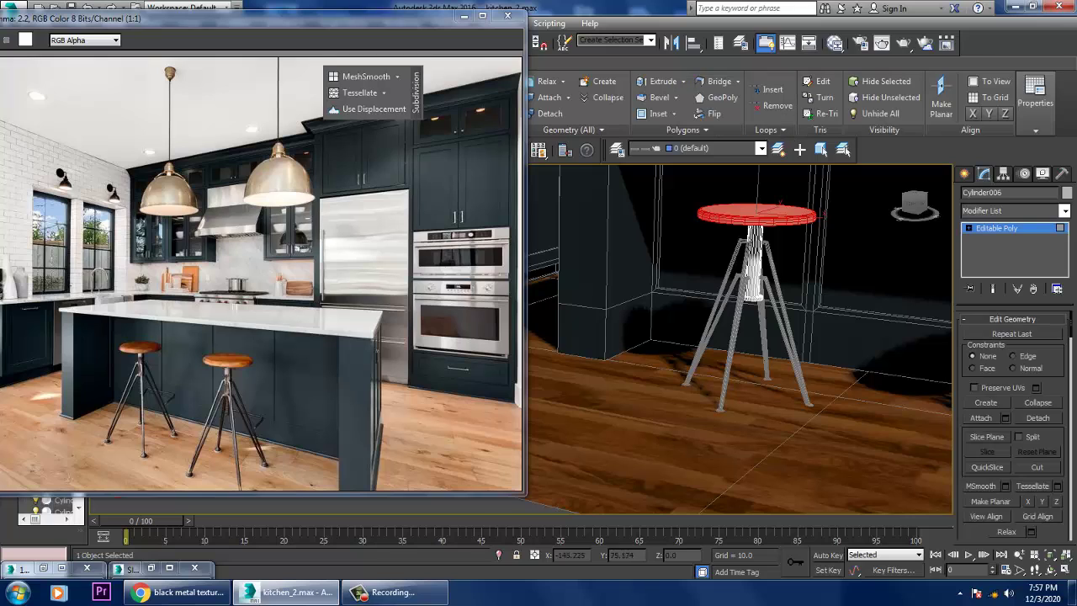
{"action": "left_click", "coordinate": [753, 269]}
{"action": "middle_click_drag", "start_coordinate": [740, 336], "coordinate": [740, 387], "text": "alt"}
{"action": "scroll", "coordinate": [740, 252], "scroll_direction": "up", "scroll_amount": 6}
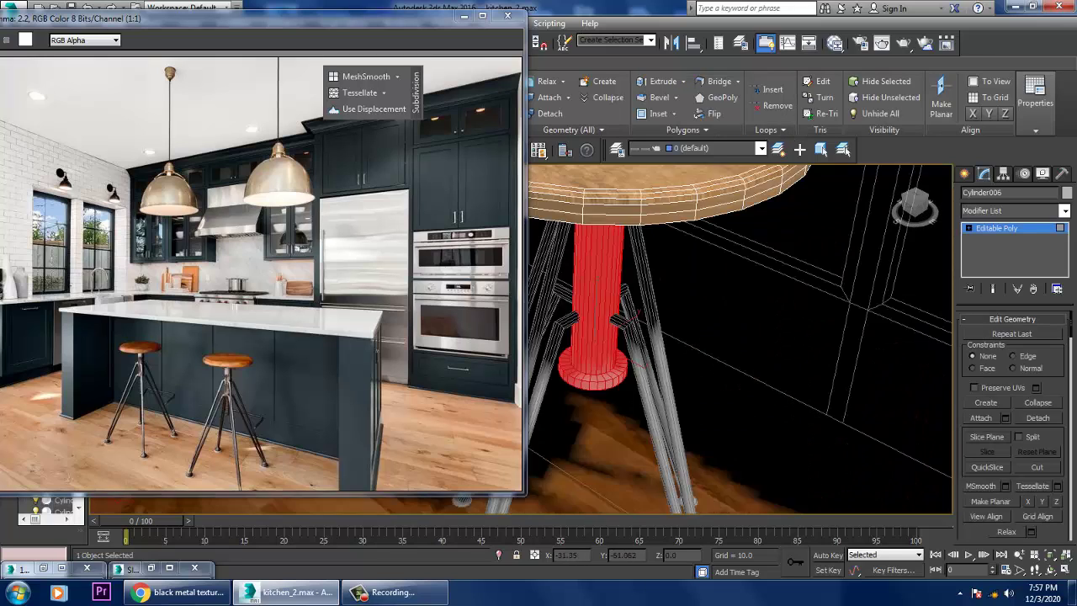
{"action": "scroll", "coordinate": [740, 336], "scroll_direction": "down", "scroll_amount": 5}
{"action": "middle_click_drag", "start_coordinate": [740, 336], "coordinate": [740, 370], "text": "alt"}
Step: Create VRayMtl Material #191 with the 'met' bitmap as diffuse and a grey reflect colour
{"action": "key", "text": "m"}
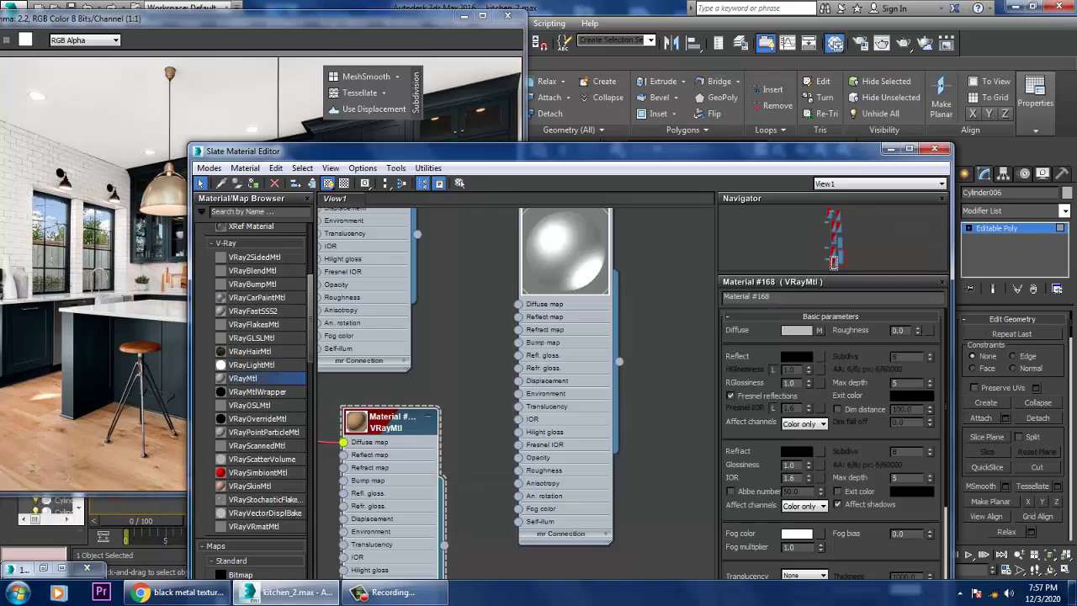
{"action": "middle_click_drag", "start_coordinate": [471, 421], "coordinate": [448, 239]}
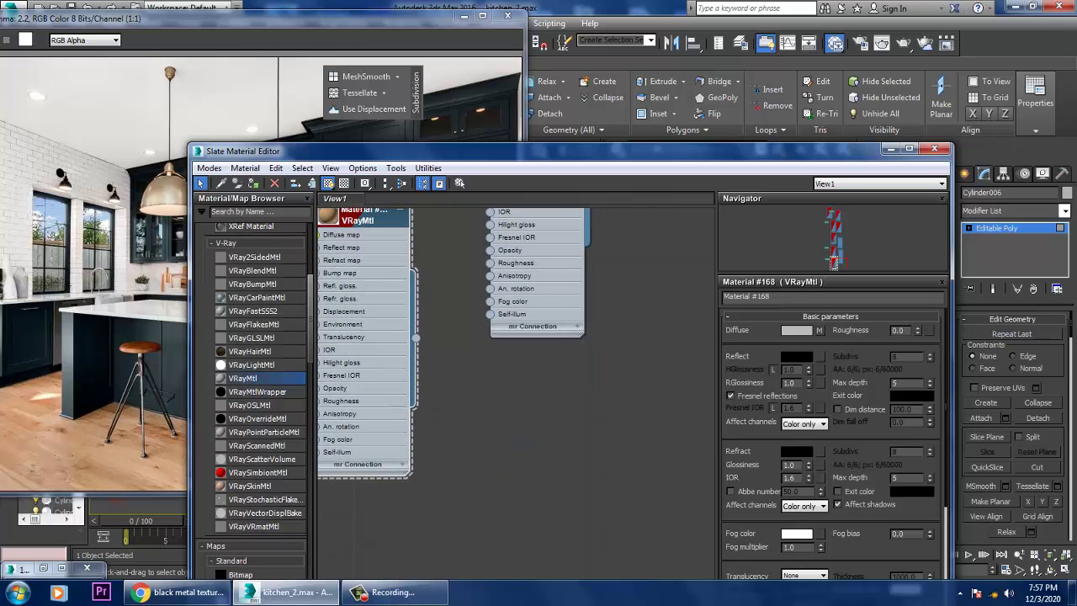
{"action": "double_click", "coordinate": [242, 378]}
{"action": "left_click", "coordinate": [818, 330]}
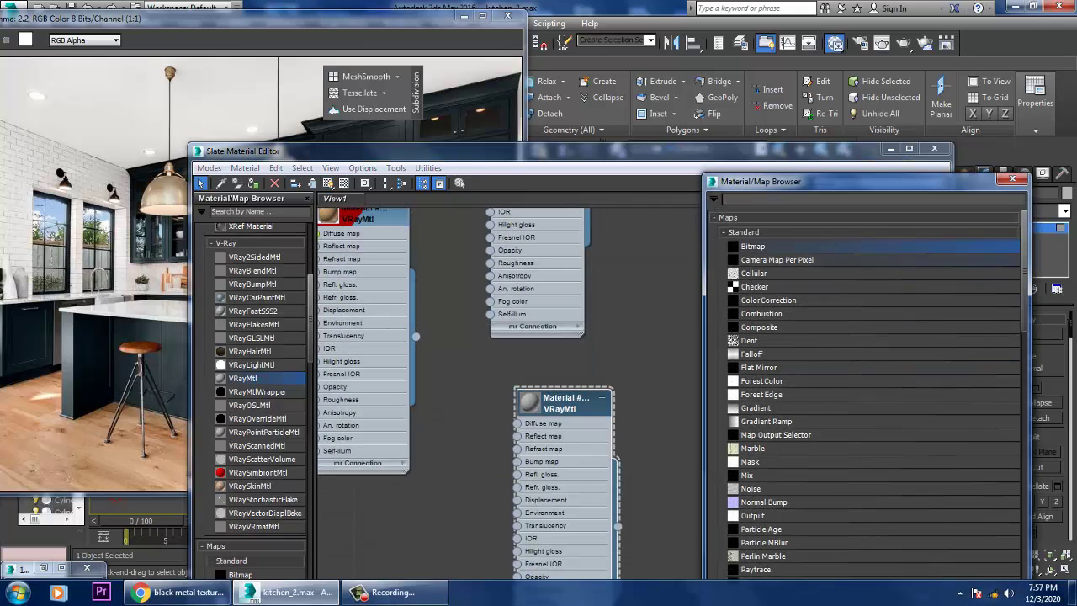
{"action": "double_click", "coordinate": [751, 245]}
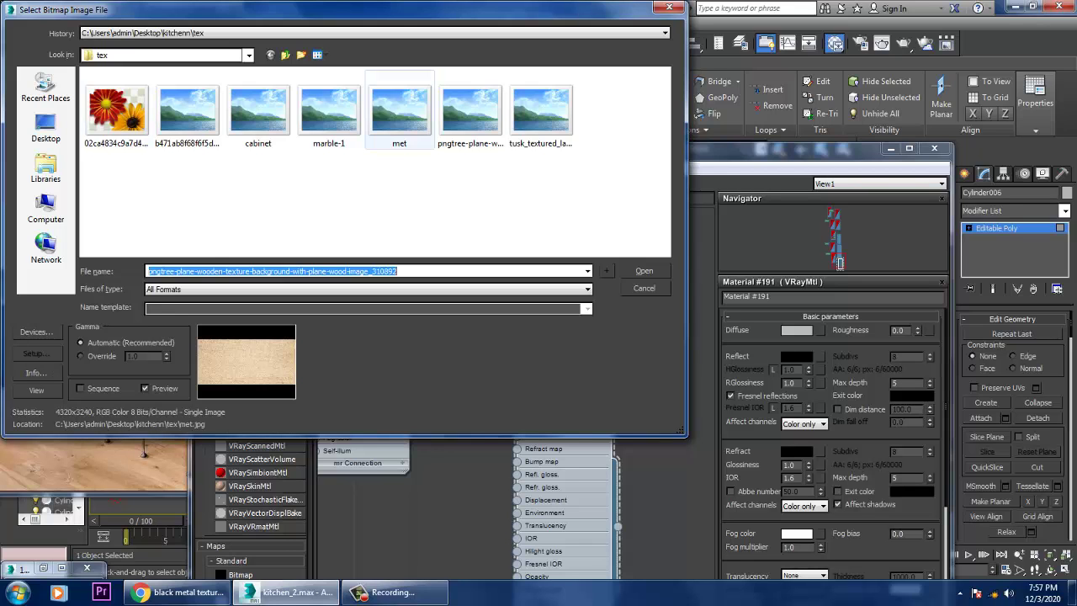
{"action": "double_click", "coordinate": [399, 109]}
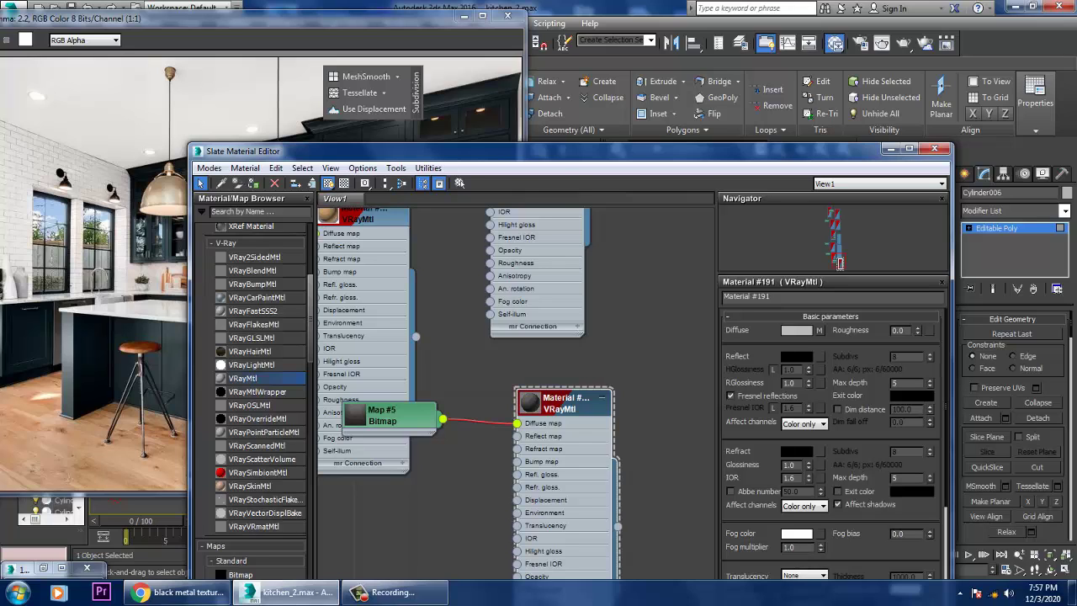
{"action": "left_click", "coordinate": [796, 356]}
{"action": "left_click_drag", "start_coordinate": [271, 189], "coordinate": [271, 117]}
{"action": "left_click", "coordinate": [497, 200]}
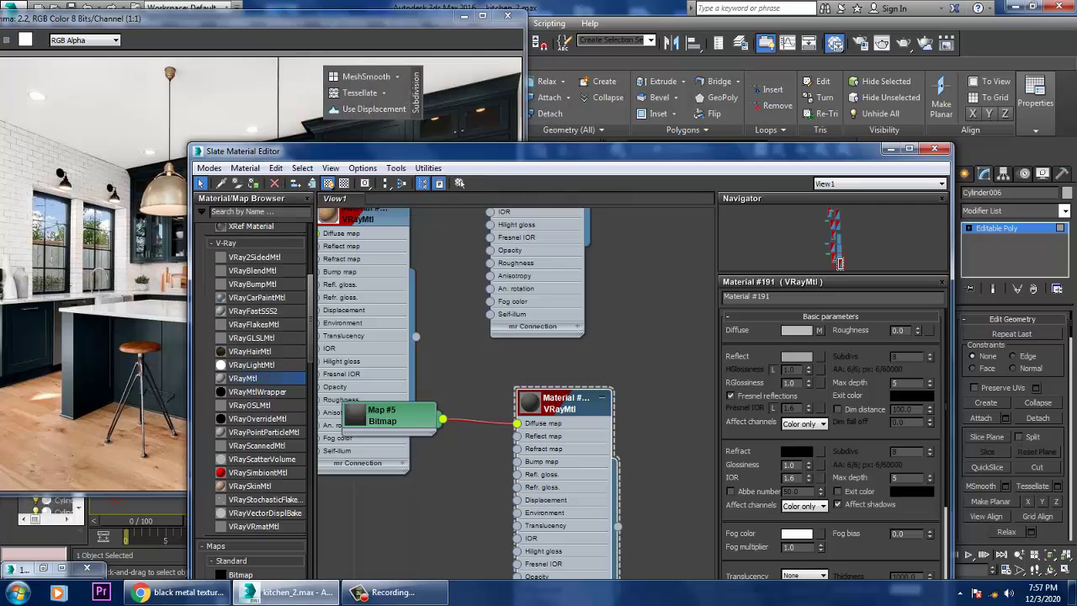
Step: Frame Cylinder006 and add a UVW Map modifier set to Cylindrical projection
{"action": "key", "text": "m"}
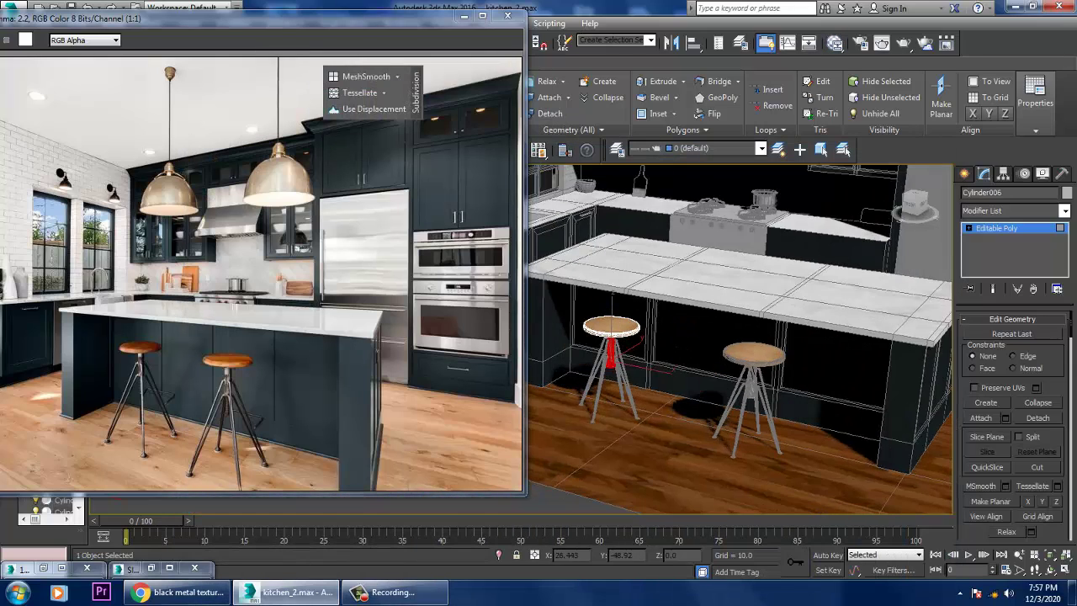
{"action": "key", "text": "z"}
{"action": "left_click", "coordinate": [1064, 210]}
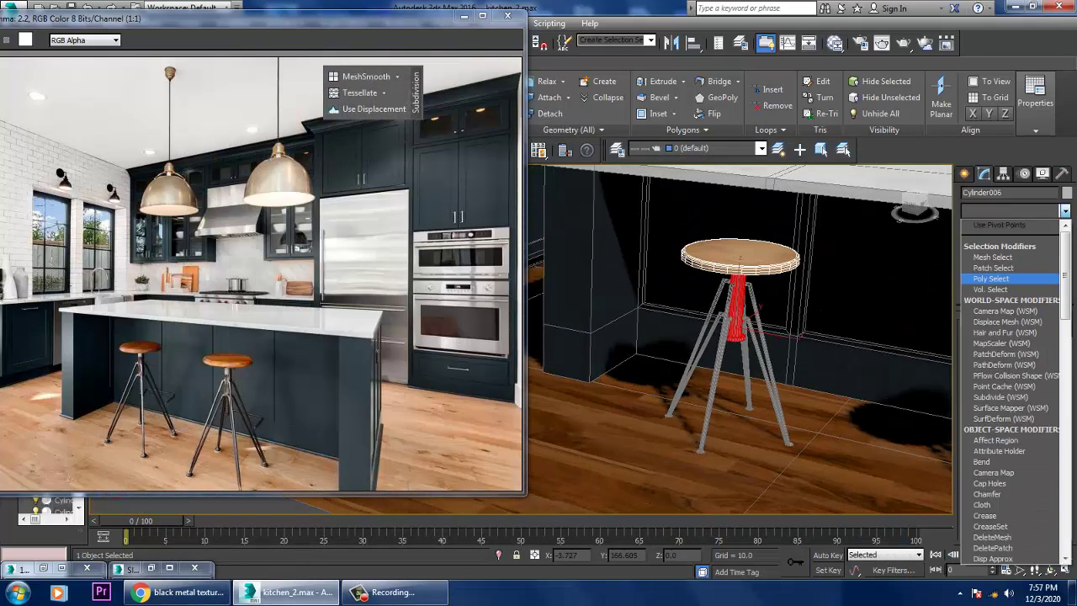
{"action": "type", "text": "uvw"}
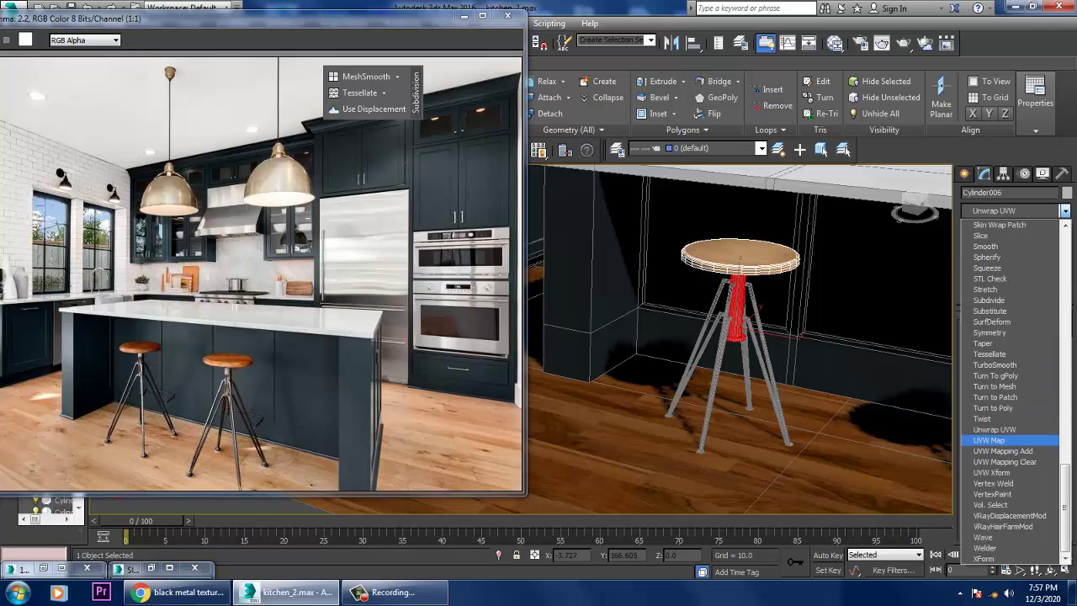
{"action": "key", "text": "Return"}
{"action": "left_click", "coordinate": [986, 393]}
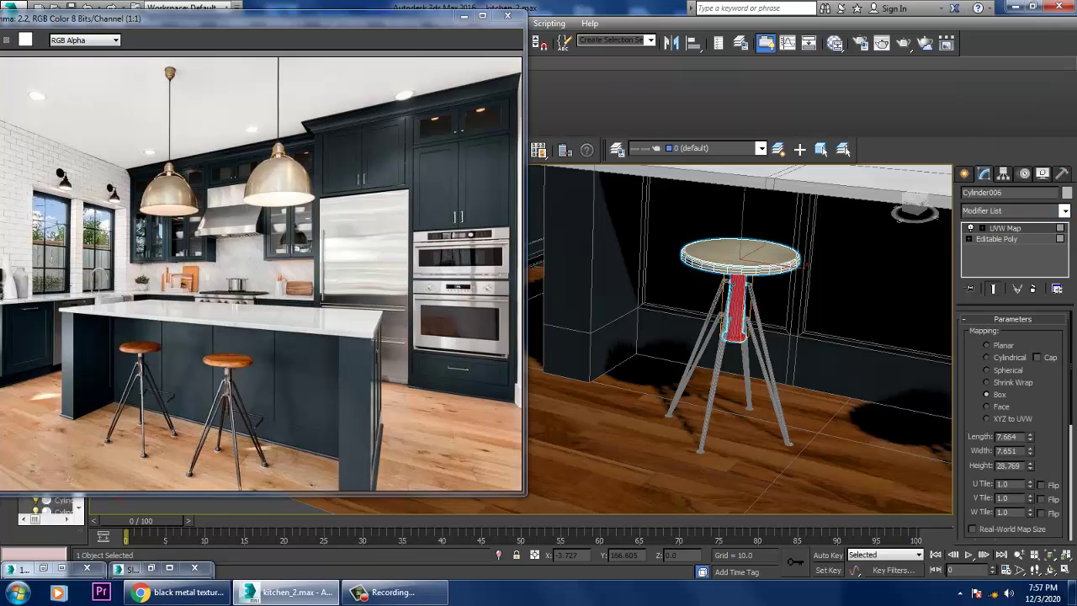
{"action": "left_click", "coordinate": [986, 357]}
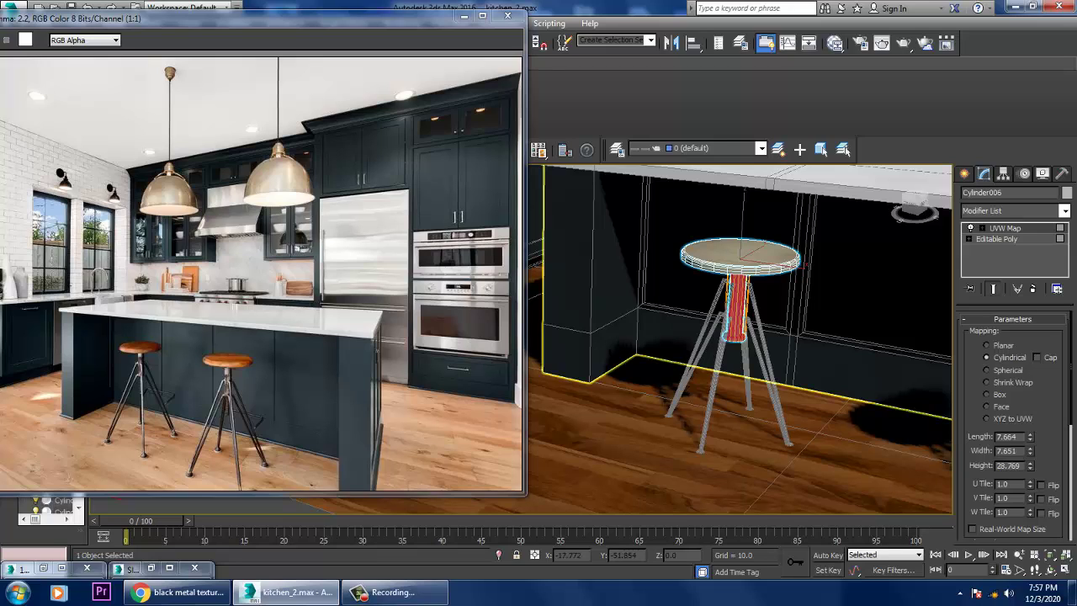
Step: Select all eight leg pieces of the island stool and assign them the metal material
{"action": "left_click", "coordinate": [761, 370]}
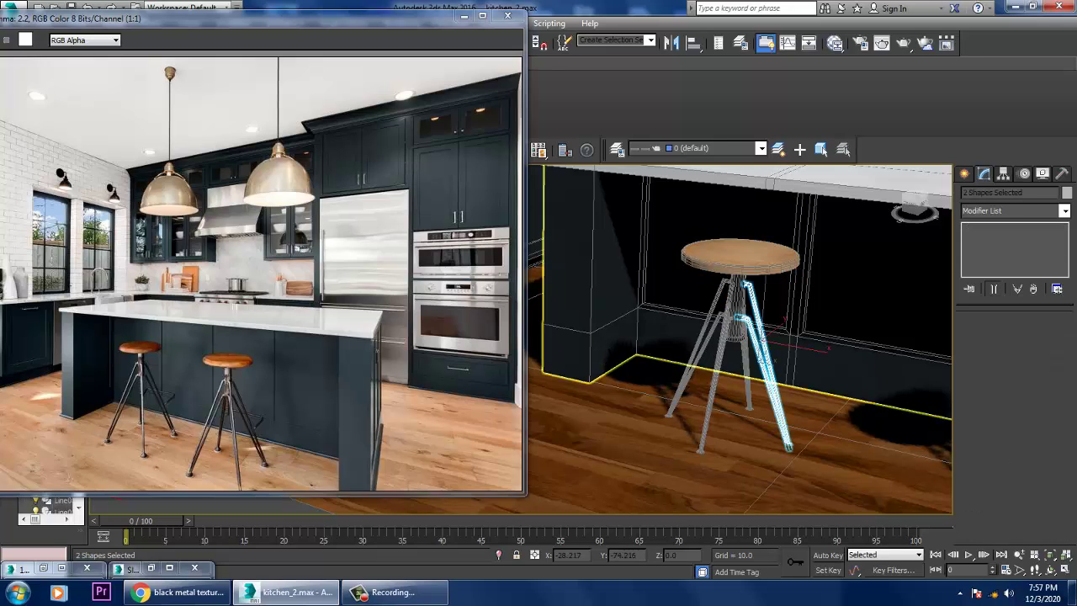
{"action": "left_click", "coordinate": [685, 379], "text": "ctrl"}
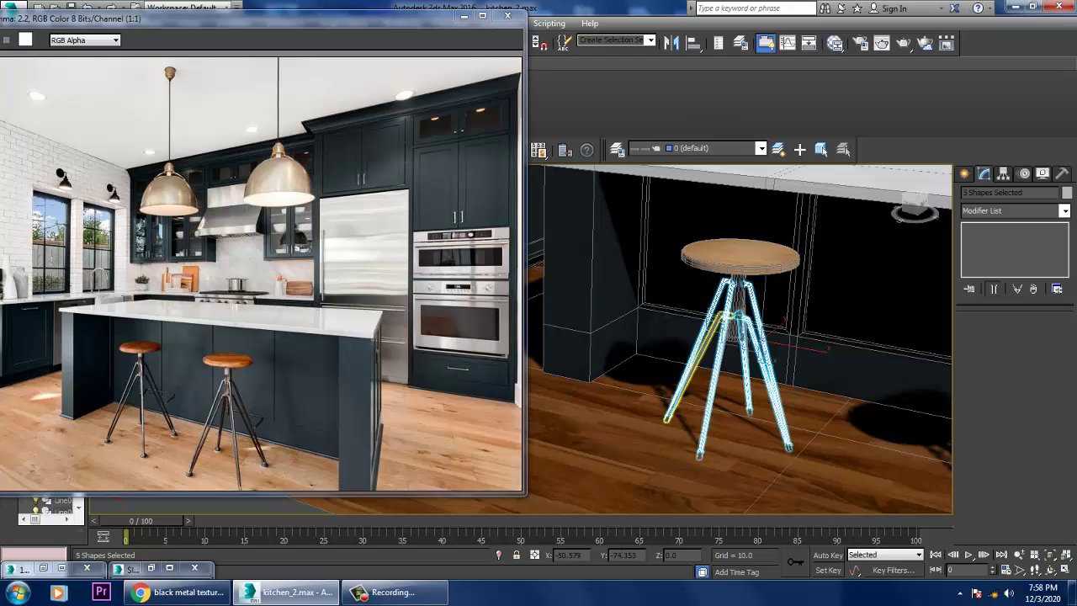
{"action": "scroll", "coordinate": [686, 313], "scroll_direction": "up", "scroll_amount": 5}
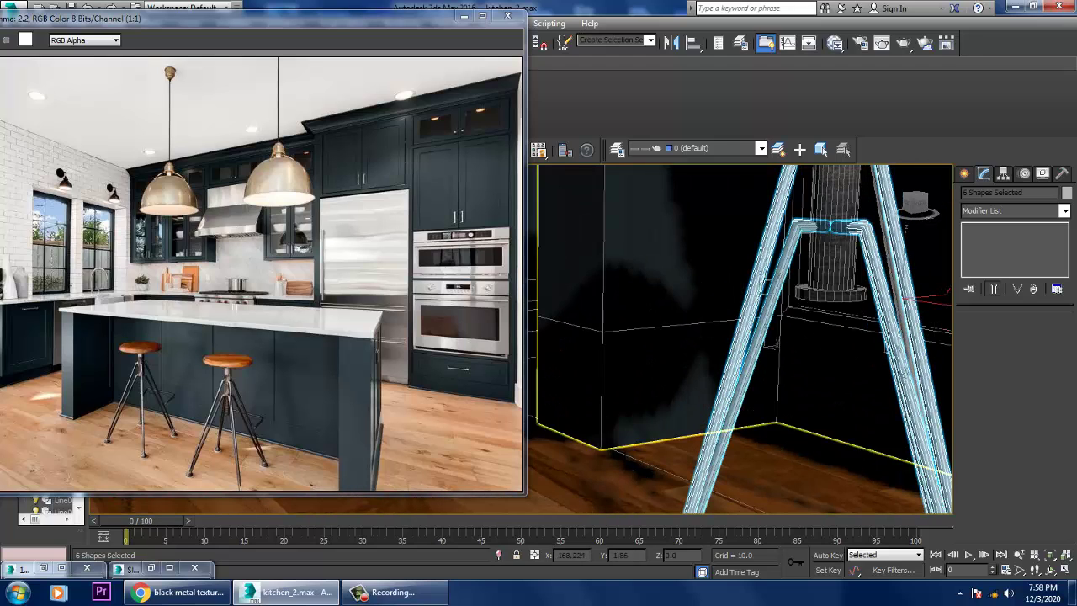
{"action": "left_click", "coordinate": [745, 337], "text": "ctrl"}
{"action": "scroll", "coordinate": [841, 235], "scroll_direction": "down", "scroll_amount": 2}
{"action": "left_click", "coordinate": [841, 253], "text": "ctrl"}
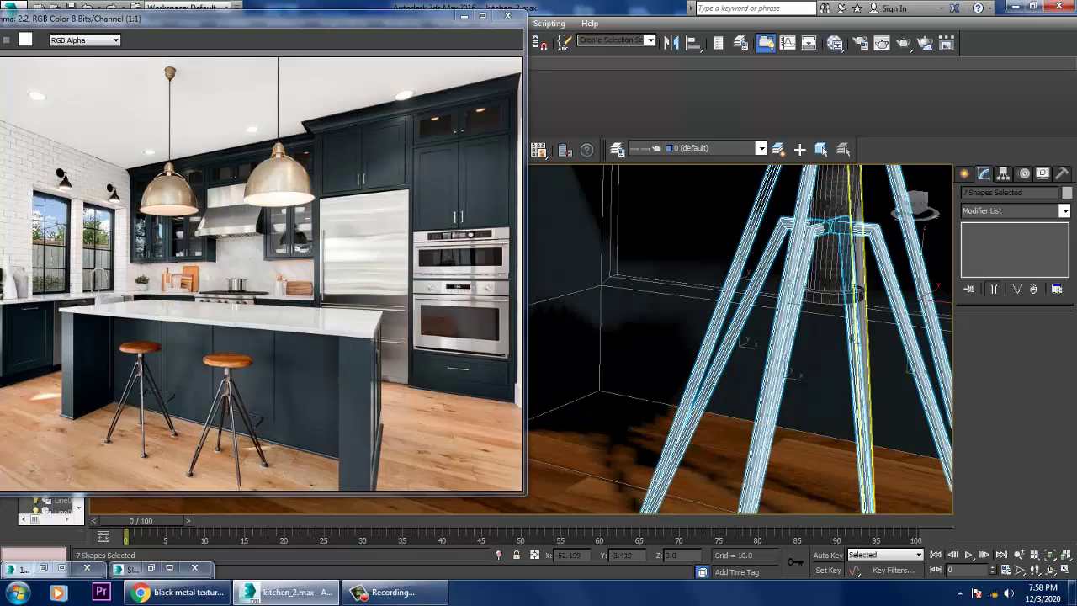
{"action": "scroll", "coordinate": [841, 236], "scroll_direction": "down", "scroll_amount": 5}
{"action": "scroll", "coordinate": [917, 319], "scroll_direction": "up", "scroll_amount": 6}
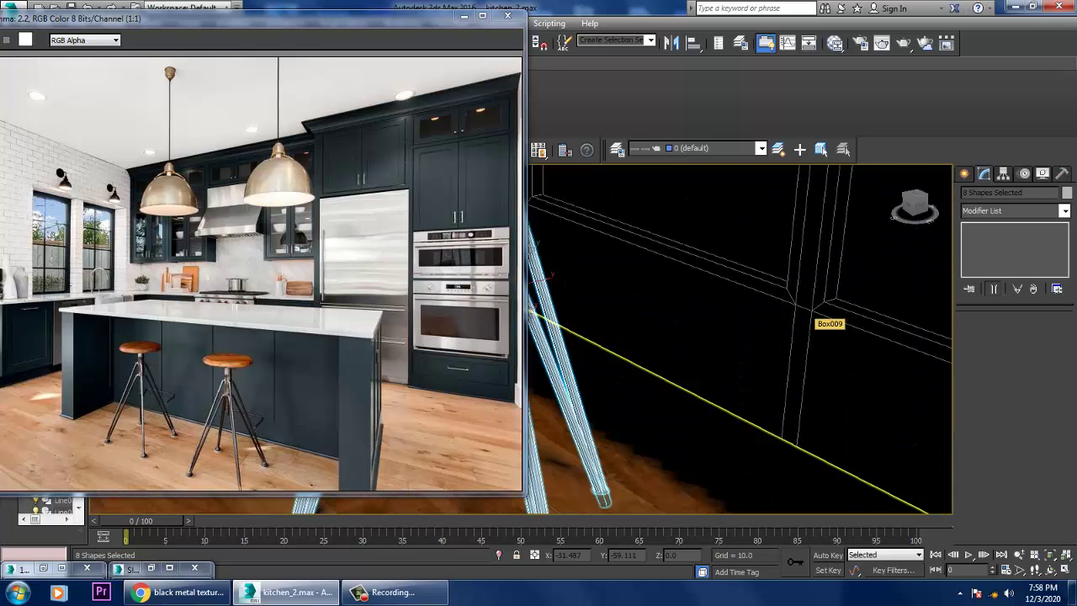
{"action": "left_click", "coordinate": [835, 43]}
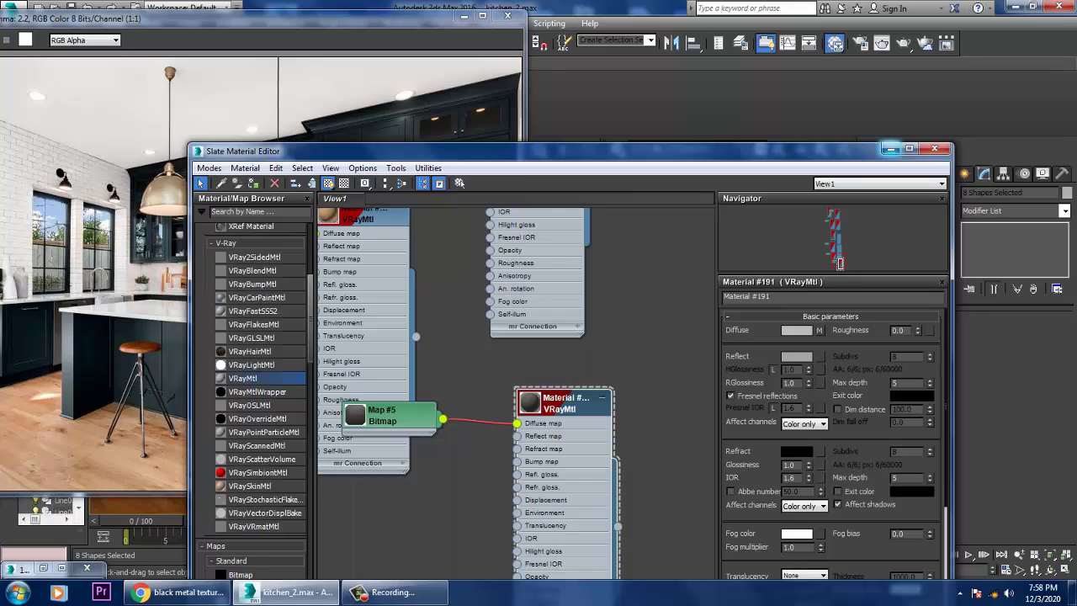
{"action": "left_click", "coordinate": [889, 148]}
Step: Clear the selection, orbit to a level front view of the island, and select the whole stool
{"action": "key", "text": "ctrl+d"}
{"action": "scroll", "coordinate": [791, 345], "scroll_direction": "up", "scroll_amount": 8}
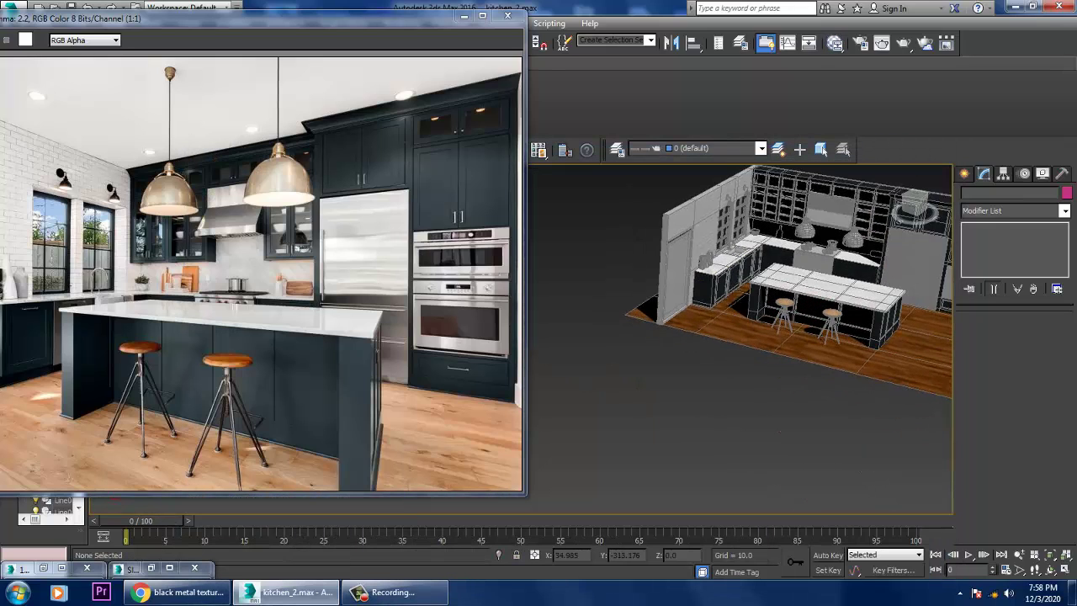
{"action": "scroll", "coordinate": [790, 345], "scroll_direction": "up", "scroll_amount": 5}
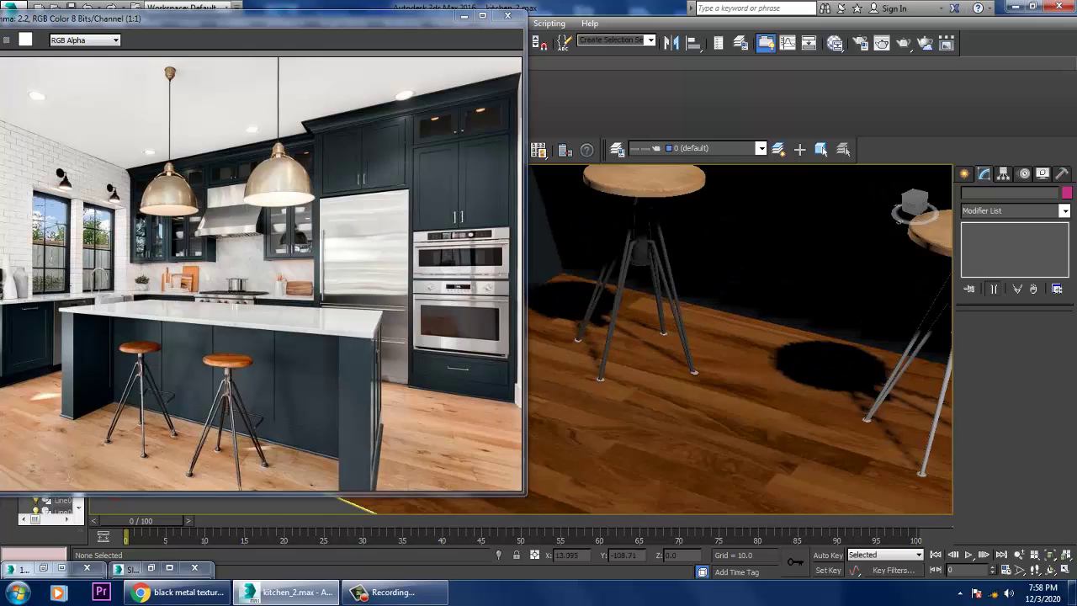
{"action": "middle_click_drag", "start_coordinate": [740, 336], "coordinate": [782, 320], "text": "alt"}
{"action": "scroll", "coordinate": [740, 337], "scroll_direction": "up", "scroll_amount": 5}
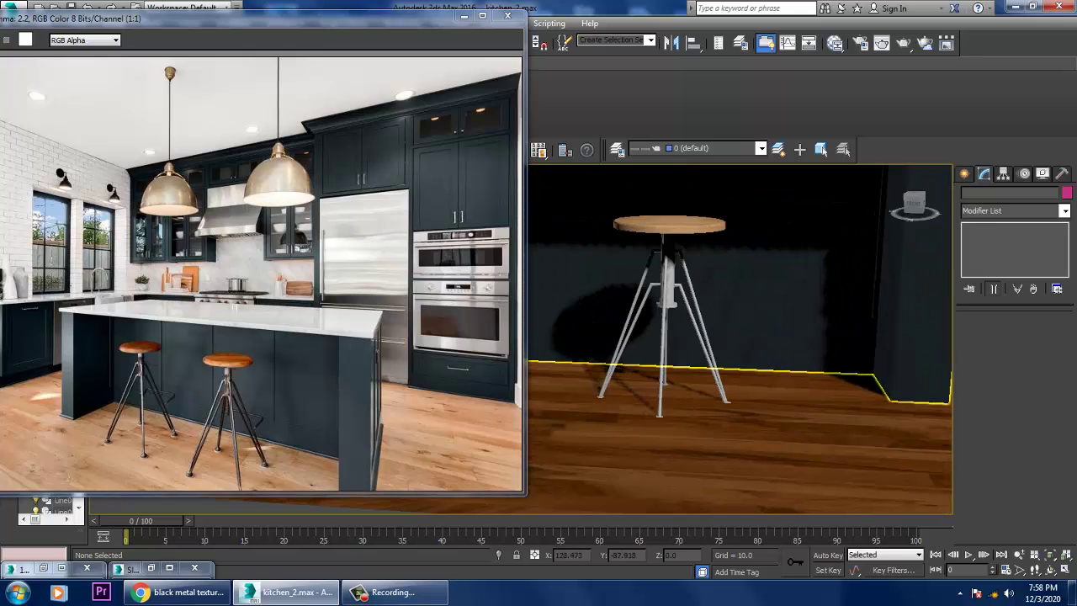
{"action": "left_click_drag", "start_coordinate": [565, 264], "coordinate": [774, 408]}
{"action": "mouse_move", "coordinate": [741, 336]}
{"action": "middle_mouse_down", "text": "alt"}
{"action": "mouse_move", "coordinate": [715, 337]}
{"action": "mouse_move", "coordinate": [757, 336]}
{"action": "middle_mouse_up", "text": "alt"}
{"action": "scroll", "coordinate": [740, 337], "scroll_direction": "down", "scroll_amount": 5}
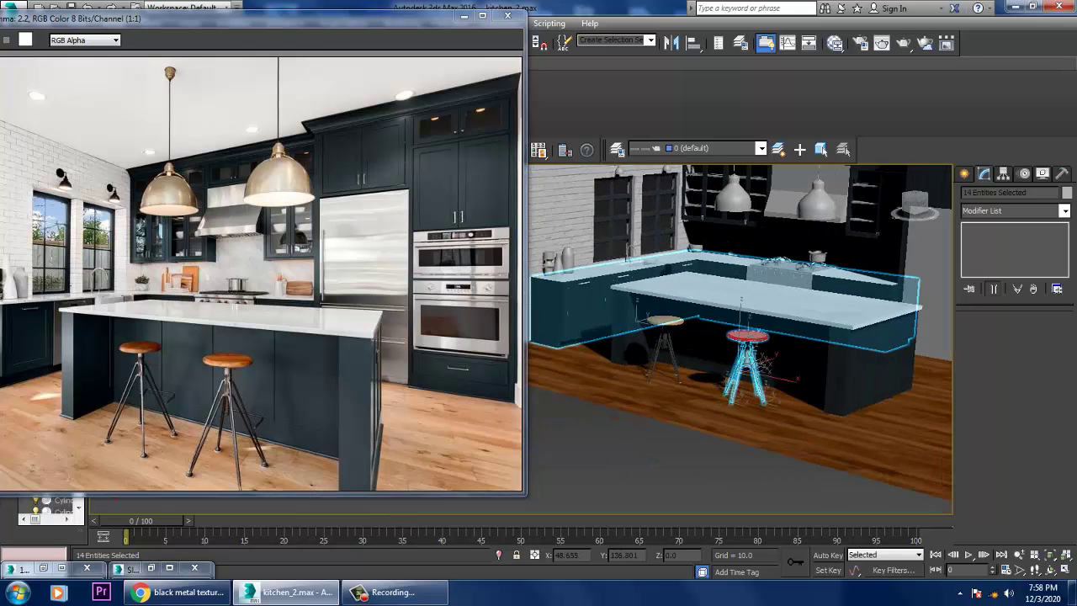
{"action": "scroll", "coordinate": [740, 337], "scroll_direction": "up", "scroll_amount": 4}
Step: Convert the stool seat to Editable Poly, select all its polygons, and assign its material
{"action": "left_click", "coordinate": [698, 313]}
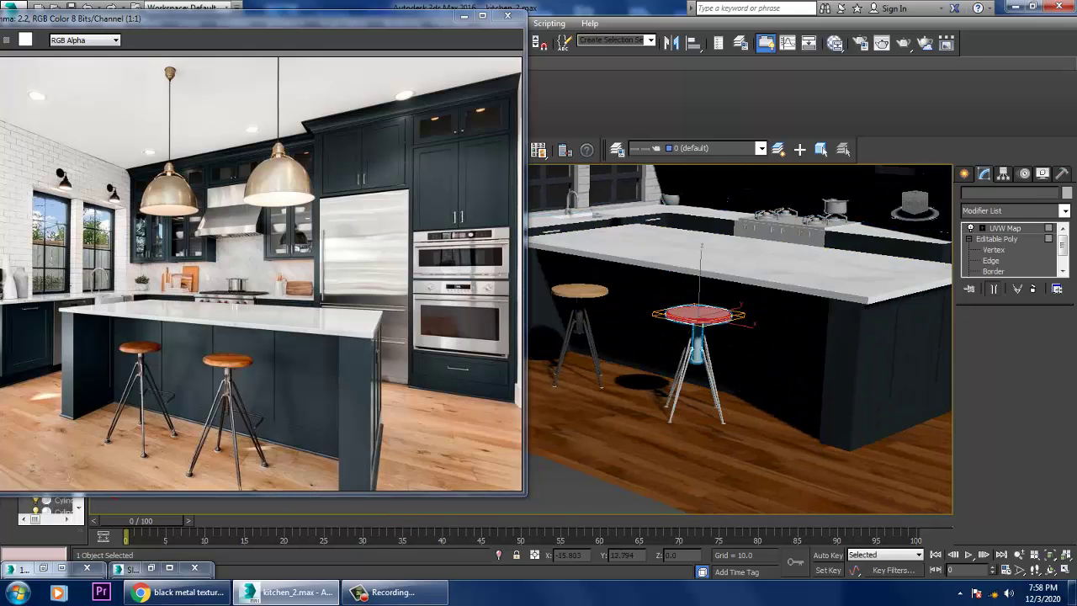
{"action": "scroll", "coordinate": [698, 313], "scroll_direction": "up", "scroll_amount": 5}
{"action": "right_click", "coordinate": [618, 239]}
{"action": "left_click", "coordinate": [799, 389]}
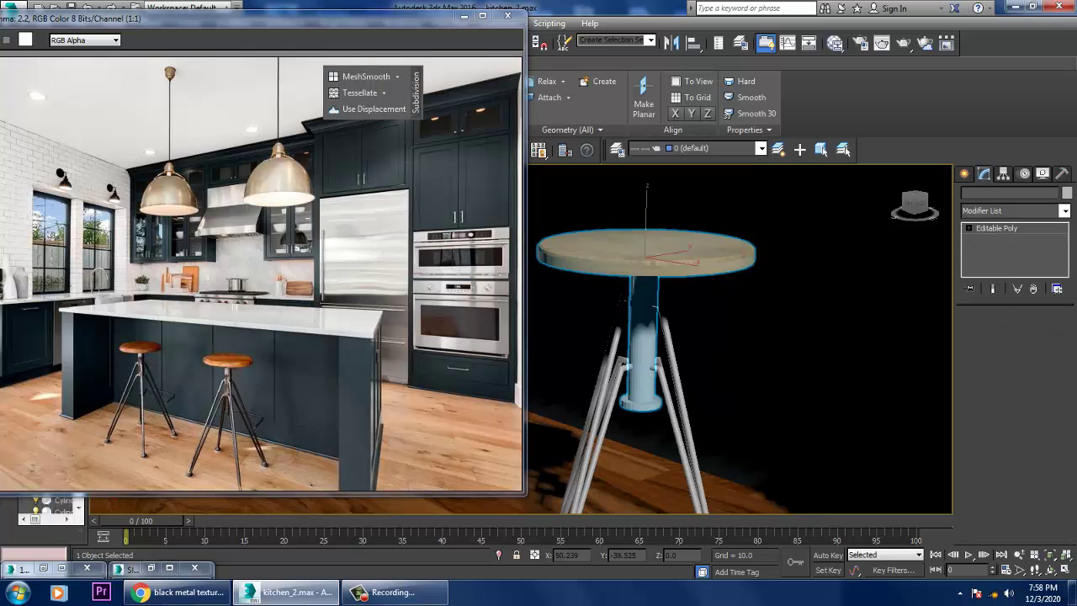
{"action": "key", "text": "4"}
{"action": "key", "text": "ctrl+a"}
{"action": "scroll", "coordinate": [740, 336], "scroll_direction": "down", "scroll_amount": 5}
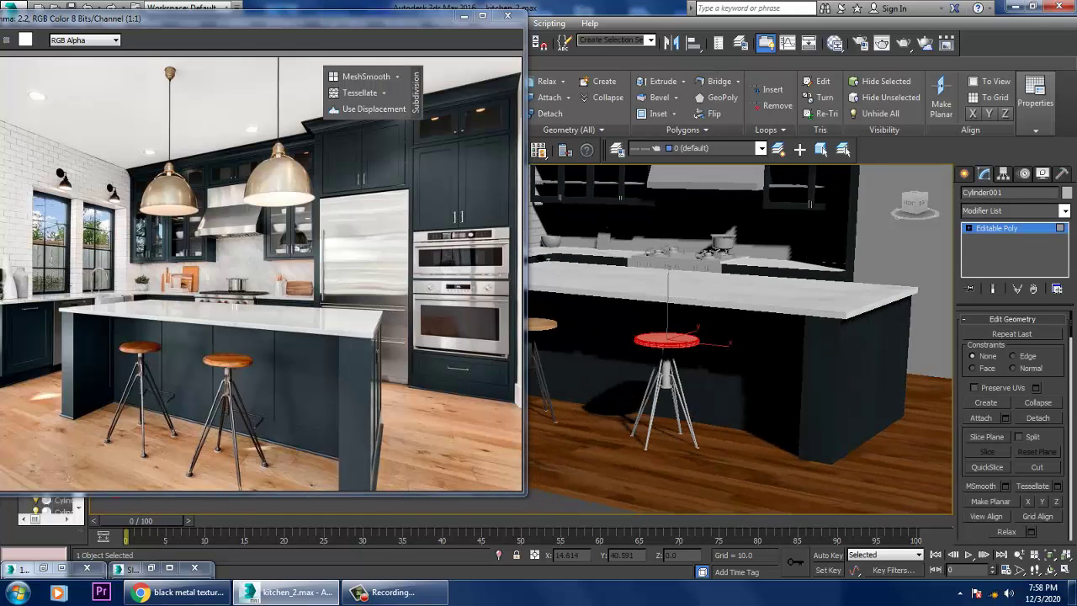
{"action": "scroll", "coordinate": [665, 394], "scroll_direction": "up", "scroll_amount": 4}
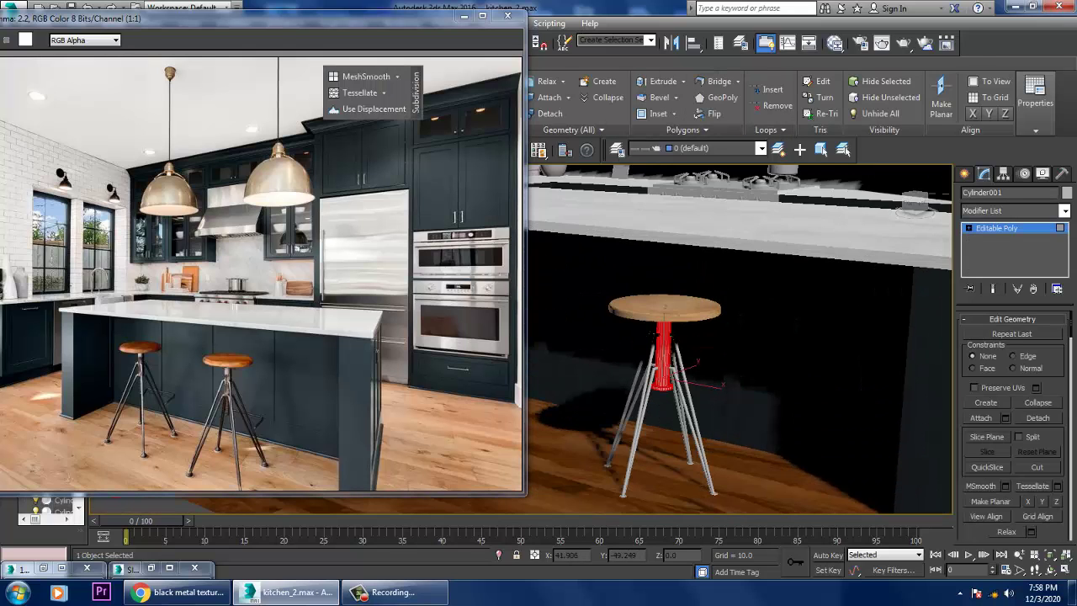
{"action": "key", "text": "m"}
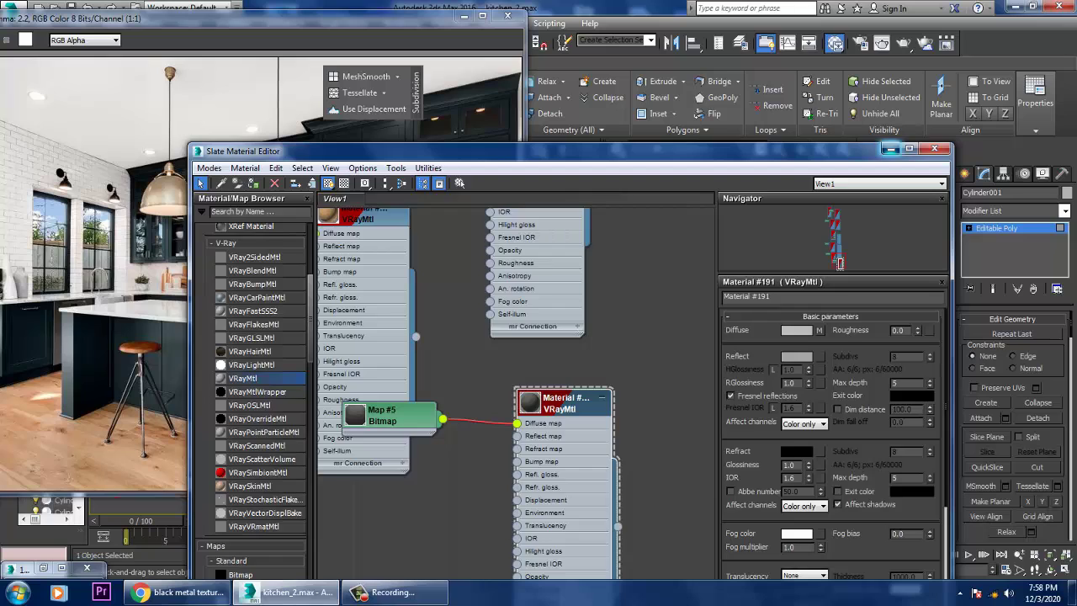
{"action": "left_click", "coordinate": [934, 149]}
Step: Add a Cylindrical UVW Map to the post and collapse it to Editable Poly
{"action": "left_click", "coordinate": [1014, 210]}
{"action": "scroll", "coordinate": [1009, 379], "scroll_direction": "down", "scroll_amount": 5}
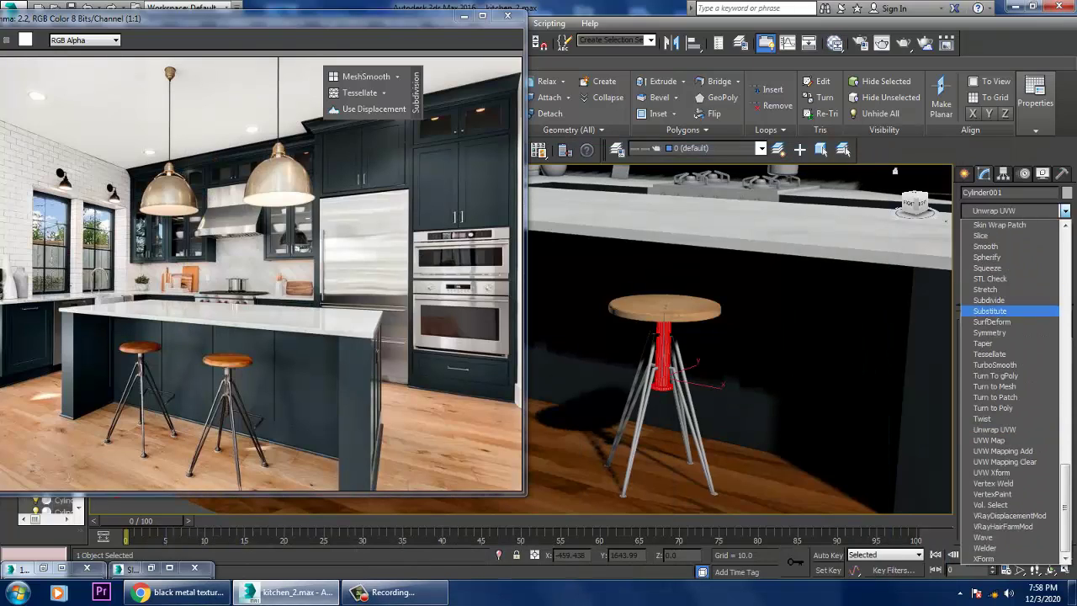
{"action": "left_click", "coordinate": [989, 440]}
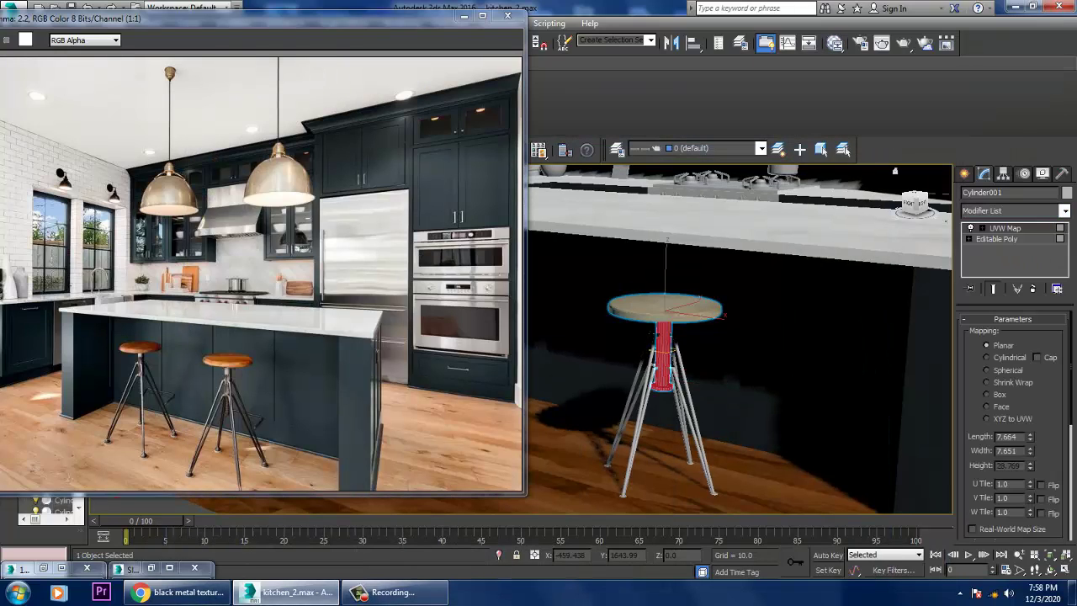
{"action": "left_click", "coordinate": [986, 356]}
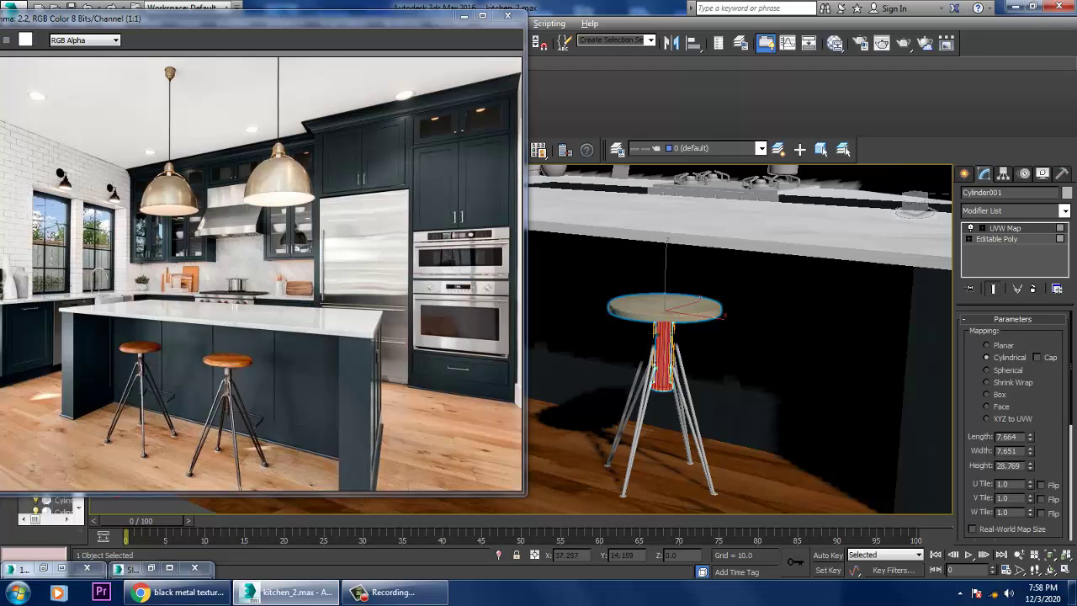
{"action": "middle_click_drag", "start_coordinate": [740, 353], "coordinate": [740, 303], "text": "alt"}
{"action": "right_click", "coordinate": [828, 288]}
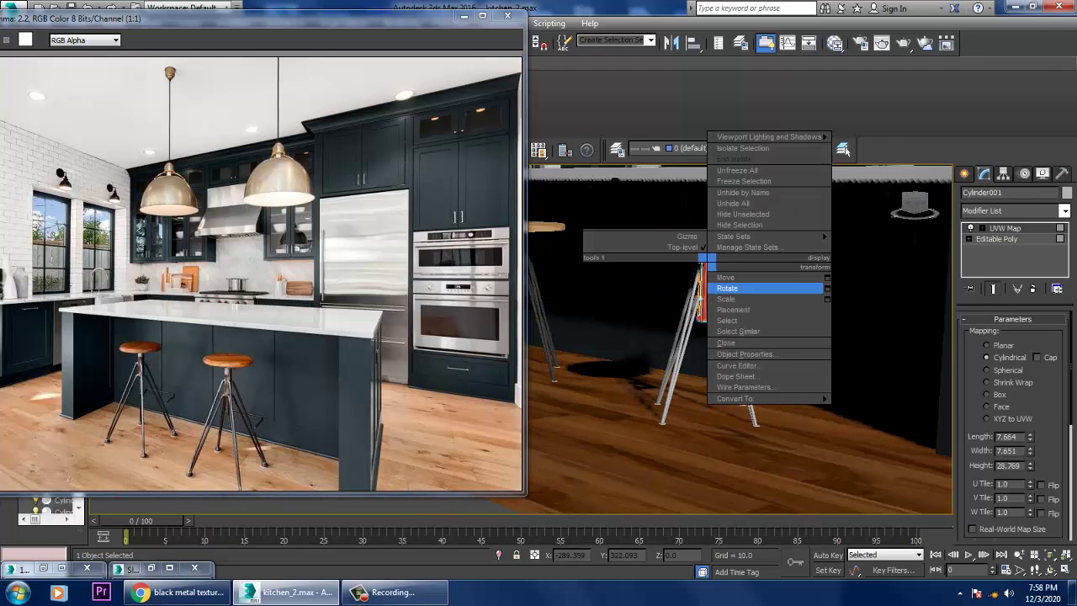
{"action": "left_click", "coordinate": [878, 397]}
Step: Marquee-select the stool's eight leg pieces
{"action": "scroll", "coordinate": [740, 336], "scroll_direction": "up", "scroll_amount": 3}
{"action": "scroll", "coordinate": [741, 337], "scroll_direction": "up", "scroll_amount": 3}
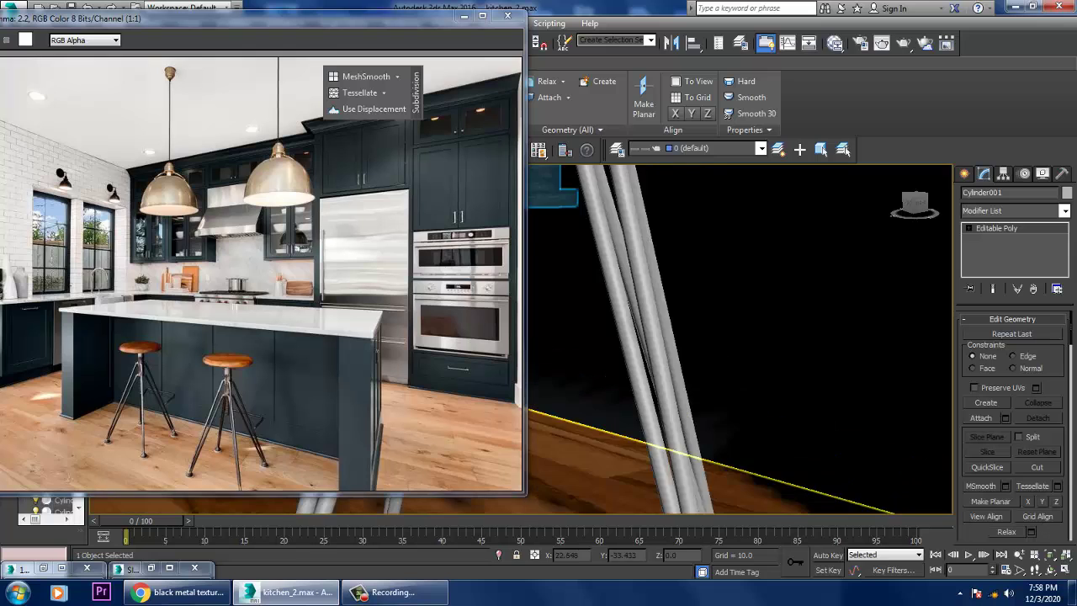
{"action": "scroll", "coordinate": [741, 336], "scroll_direction": "down", "scroll_amount": 5}
{"action": "left_click", "coordinate": [841, 319]}
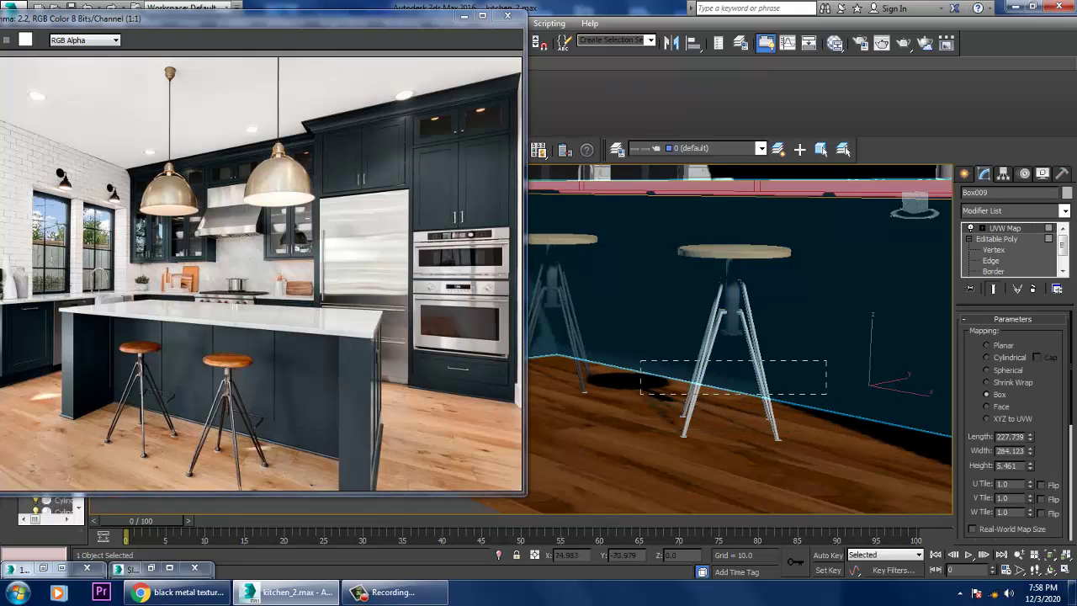
{"action": "left_click_drag", "start_coordinate": [826, 394], "coordinate": [826, 394]}
{"action": "left_click_drag", "start_coordinate": [950, 277], "coordinate": [858, 468]}
{"action": "scroll", "coordinate": [740, 337], "scroll_direction": "down", "scroll_amount": 6}
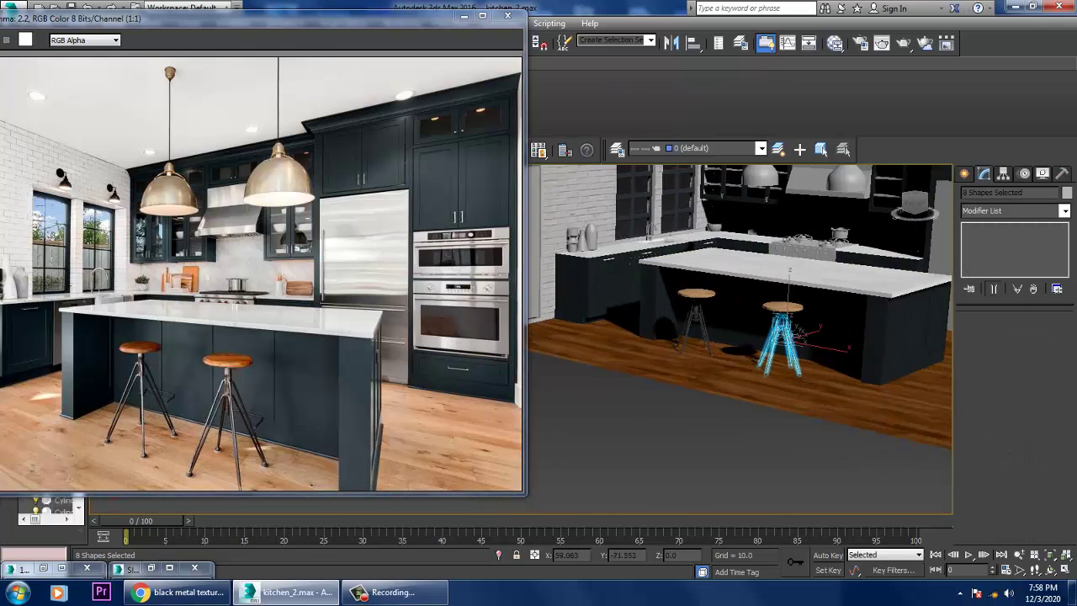
{"action": "scroll", "coordinate": [877, 357], "scroll_direction": "up", "scroll_amount": 3}
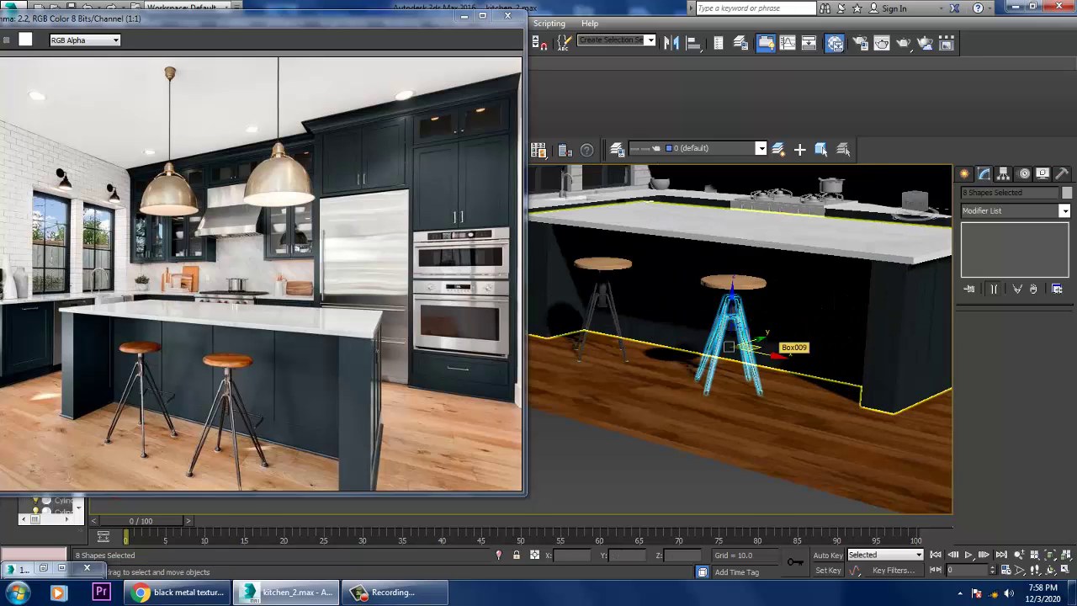
Step: Assign the metal material to the selected legs in Slate, then clear the selection
{"action": "left_click", "coordinate": [835, 43]}
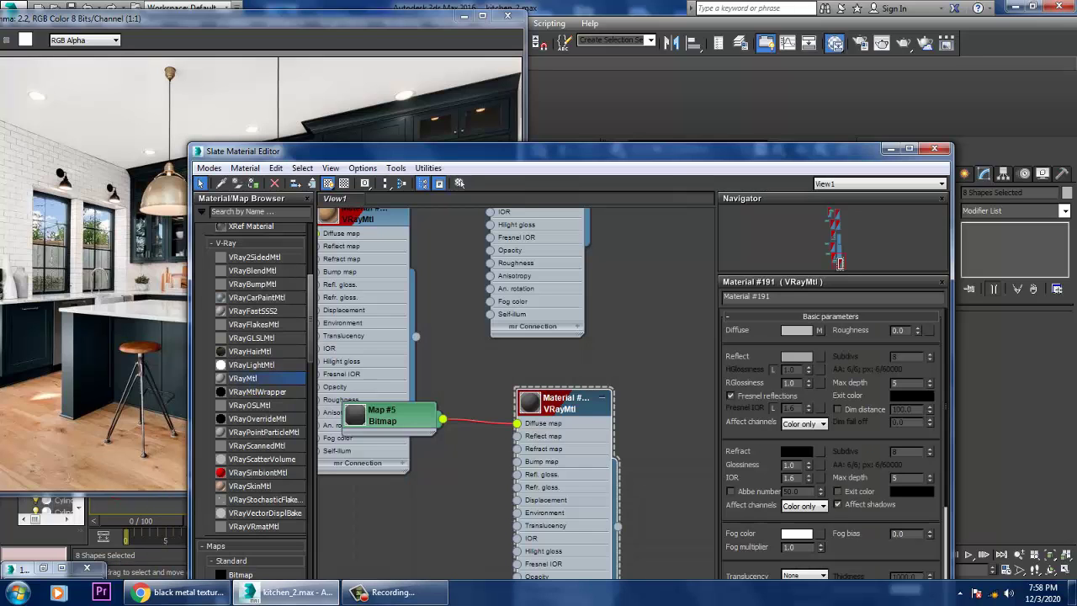
{"action": "left_click", "coordinate": [256, 182]}
{"action": "left_click", "coordinate": [890, 149]}
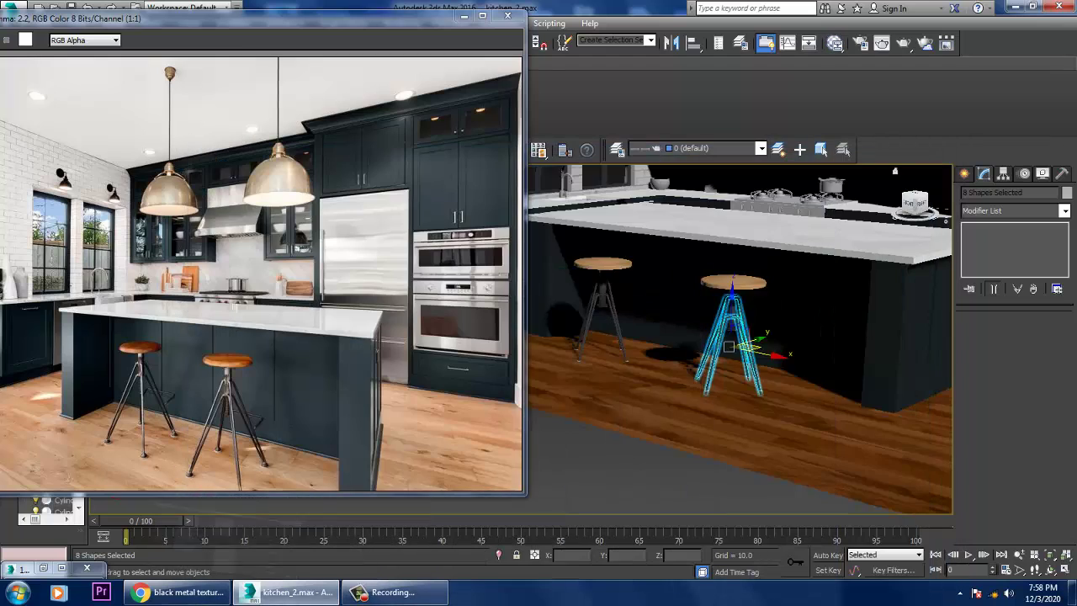
{"action": "scroll", "coordinate": [740, 340], "scroll_direction": "down", "scroll_amount": 5}
{"action": "key", "text": "ctrl+d"}
{"action": "middle_click_drag", "start_coordinate": [739, 339], "coordinate": [774, 345], "text": "alt"}
Step: Orbit to the back counter and select the marble countertop containing the sink
{"action": "scroll", "coordinate": [740, 340], "scroll_direction": "up", "scroll_amount": 5}
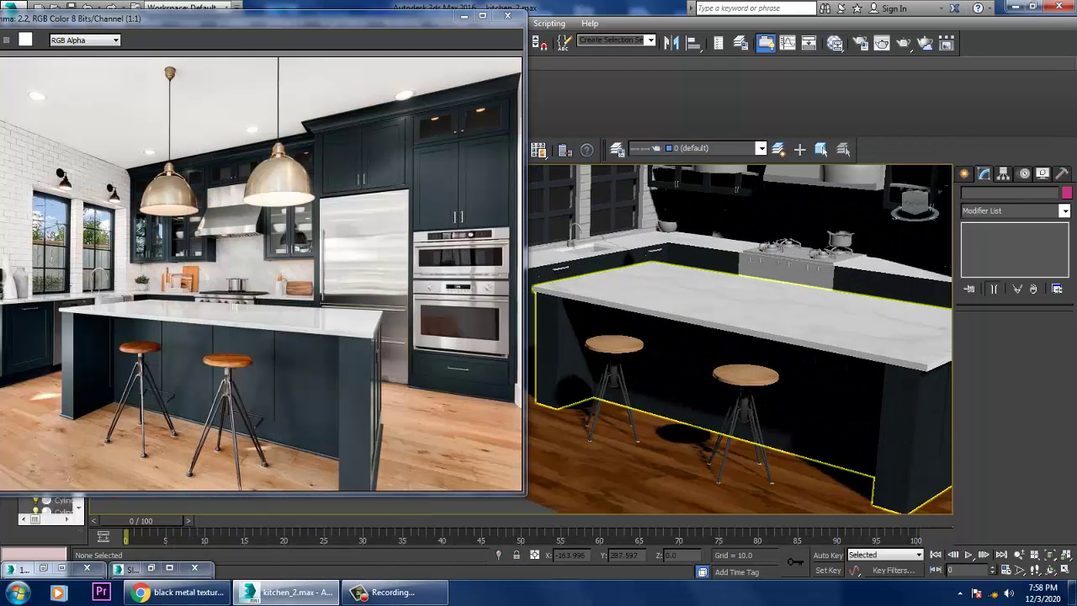
{"action": "middle_click_drag", "start_coordinate": [774, 282], "coordinate": [841, 292], "text": "alt"}
{"action": "middle_click_drag", "start_coordinate": [761, 259], "coordinate": [790, 252], "text": "alt"}
{"action": "scroll", "coordinate": [790, 252], "scroll_direction": "up", "scroll_amount": 6}
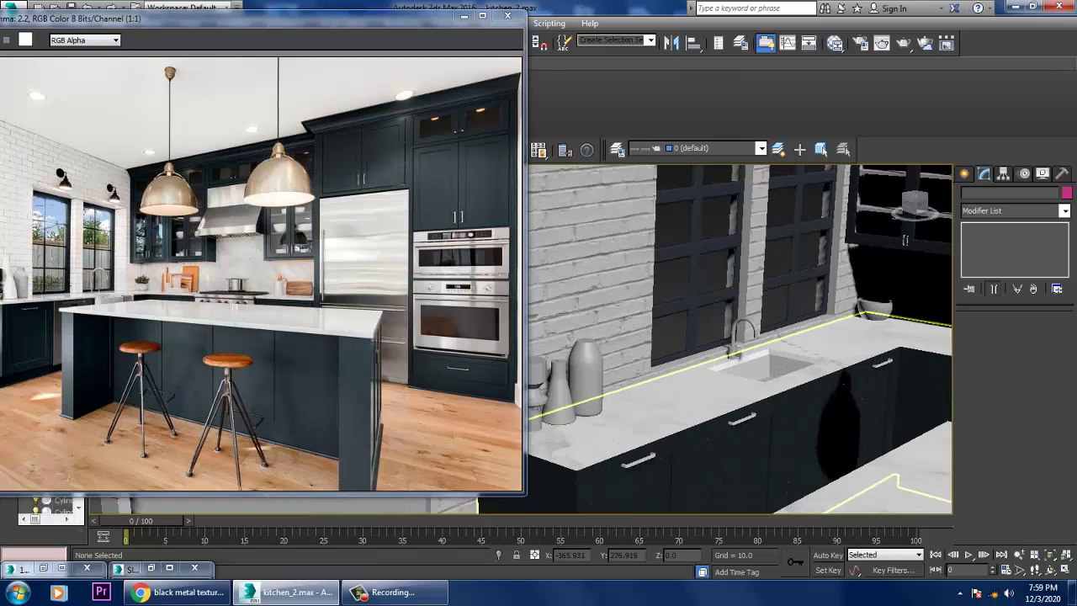
{"action": "left_click", "coordinate": [740, 341]}
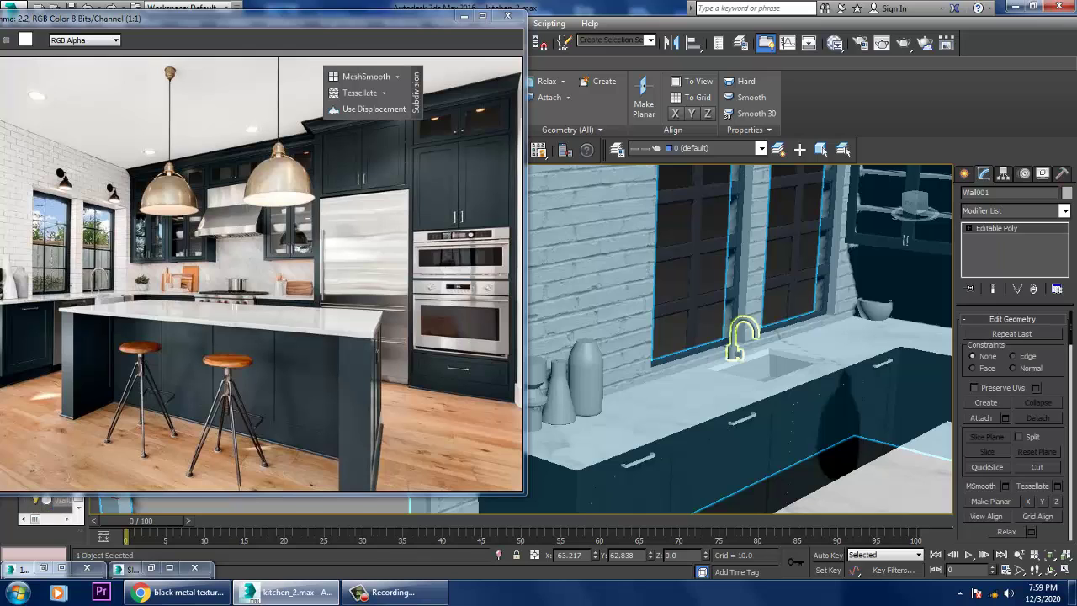
{"action": "scroll", "coordinate": [740, 337], "scroll_direction": "up", "scroll_amount": 3}
{"action": "middle_click_drag", "start_coordinate": [740, 337], "coordinate": [757, 320], "text": "alt"}
{"action": "left_click", "coordinate": [820, 345]}
Step: In Polygon mode, select the sink basin's bottom, wall, step and rim polygons
{"action": "scroll", "coordinate": [820, 336], "scroll_direction": "up", "scroll_amount": 2}
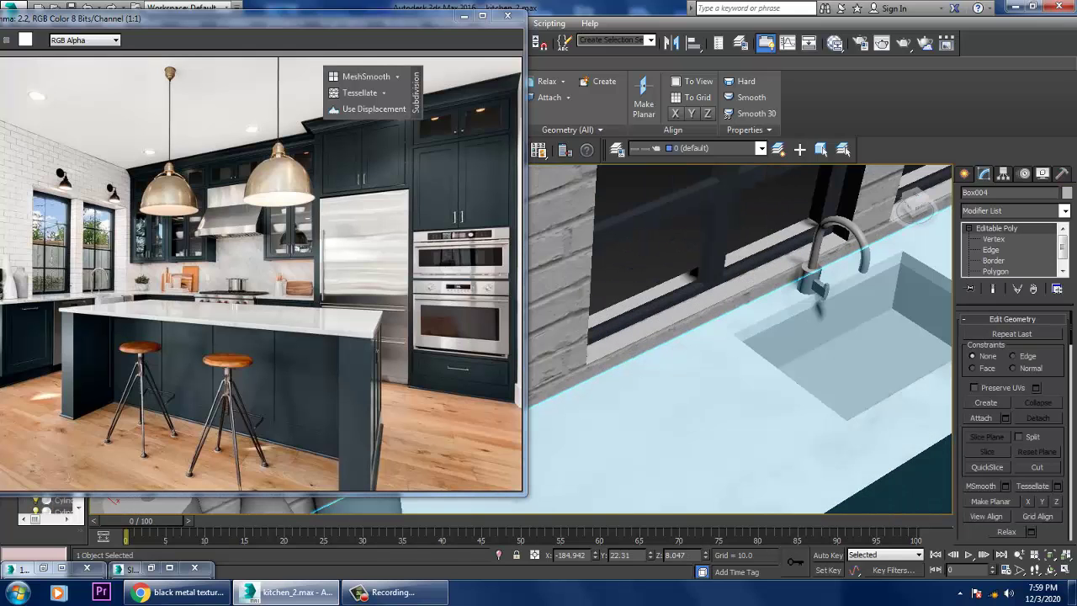
{"action": "key", "text": "4"}
{"action": "scroll", "coordinate": [740, 337], "scroll_direction": "up", "scroll_amount": 2}
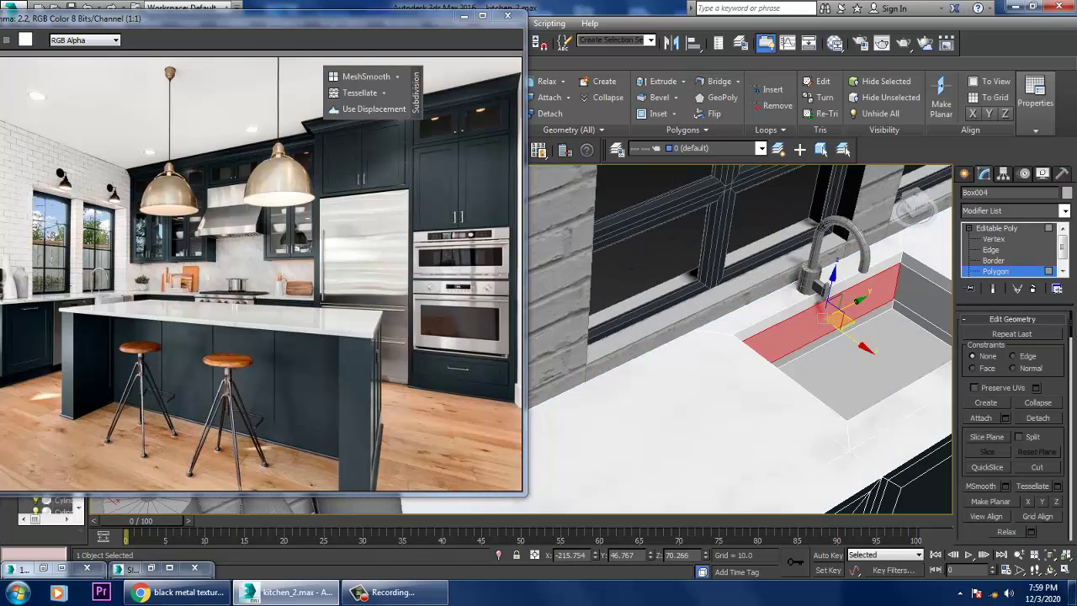
{"action": "middle_click_drag", "start_coordinate": [740, 336], "coordinate": [740, 303], "text": "alt"}
{"action": "left_click", "coordinate": [833, 378], "text": "ctrl"}
{"action": "left_click", "coordinate": [904, 303], "text": "ctrl"}
{"action": "left_click", "coordinate": [804, 339], "text": "ctrl"}
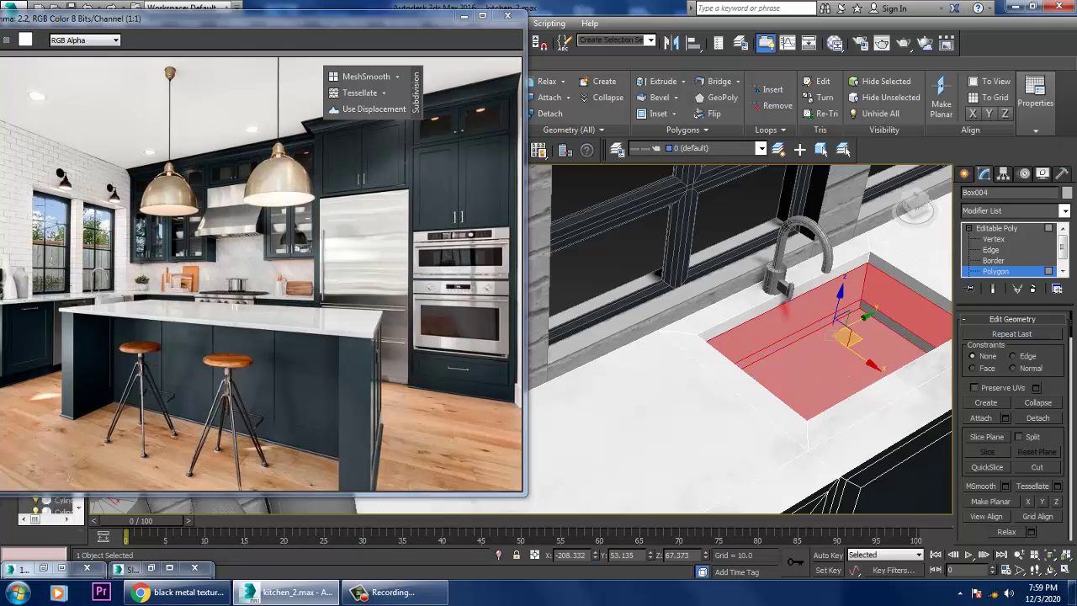
{"action": "left_click", "coordinate": [908, 273], "text": "ctrl"}
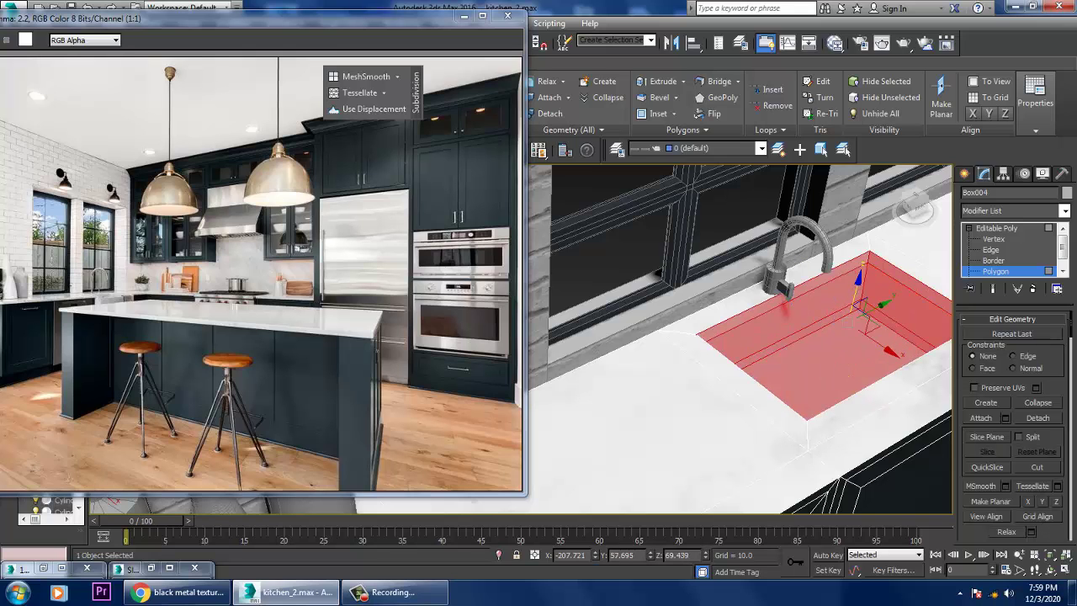
Step: Move the selected sink polygons into place in front of the faucet, checking from several angles
{"action": "middle_click_drag", "start_coordinate": [740, 336], "coordinate": [782, 294], "text": "alt"}
{"action": "scroll", "coordinate": [740, 337], "scroll_direction": "up", "scroll_amount": 5}
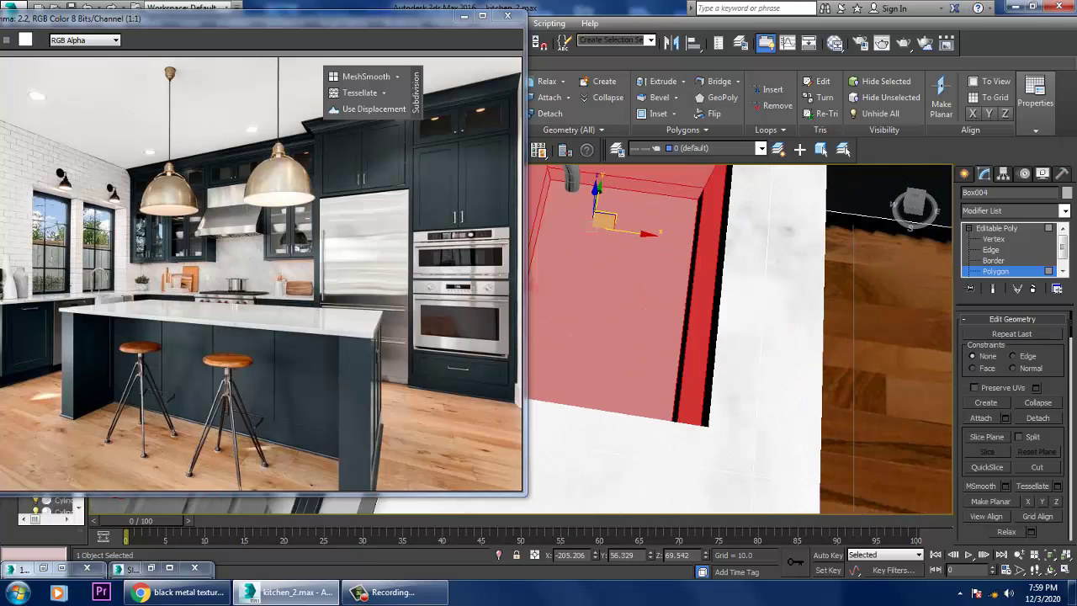
{"action": "left_click_drag", "start_coordinate": [603, 220], "coordinate": [617, 225]}
{"action": "scroll", "coordinate": [740, 337], "scroll_direction": "down", "scroll_amount": 3}
{"action": "middle_click_drag", "start_coordinate": [740, 337], "coordinate": [774, 286], "text": "alt"}
{"action": "scroll", "coordinate": [740, 336], "scroll_direction": "up", "scroll_amount": 3}
{"action": "left_click_drag", "start_coordinate": [845, 368], "coordinate": [796, 349]}
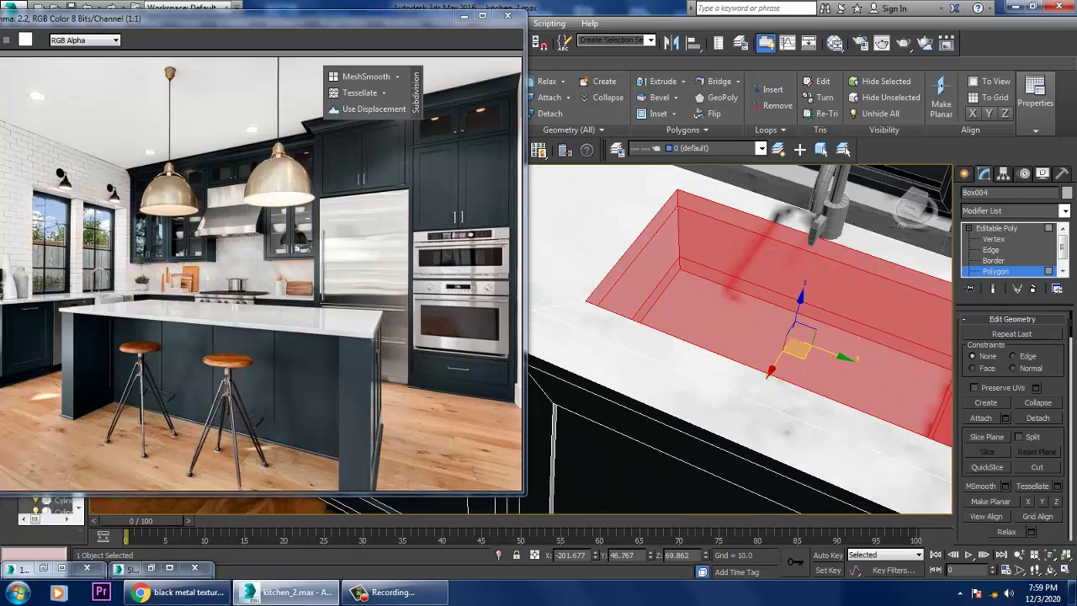
{"action": "scroll", "coordinate": [741, 336], "scroll_direction": "down", "scroll_amount": 2}
{"action": "mouse_move", "coordinate": [740, 337]}
{"action": "middle_mouse_down", "text": "alt"}
{"action": "mouse_move", "coordinate": [774, 319]}
{"action": "mouse_move", "coordinate": [757, 336]}
{"action": "middle_mouse_up", "text": "alt"}
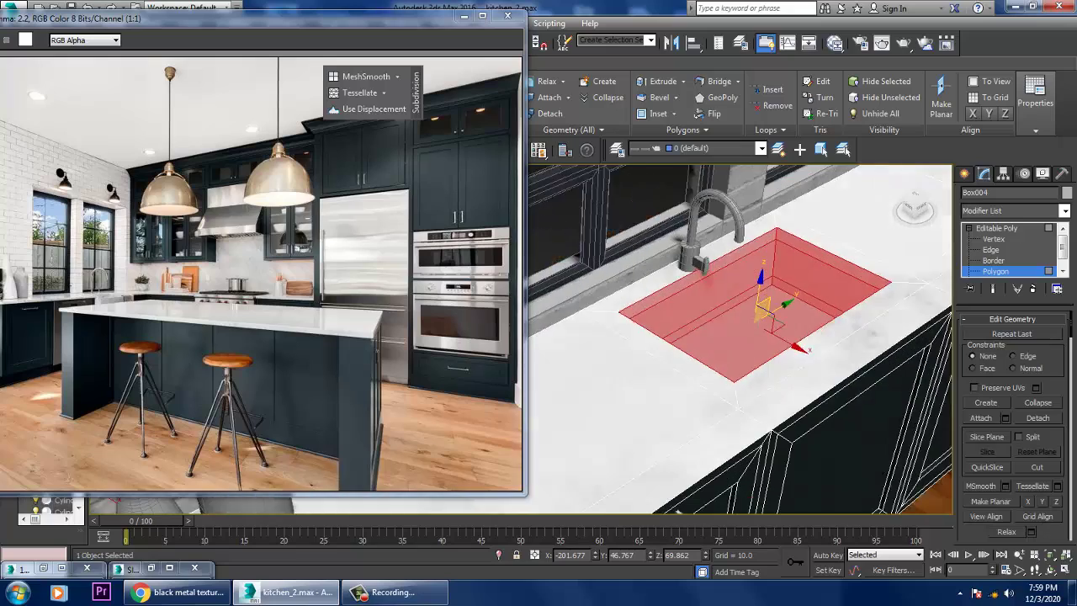
Step: Create a new VRayMtl in Slate with light grey Diffuse and Reflect colours
{"action": "left_click", "coordinate": [834, 43]}
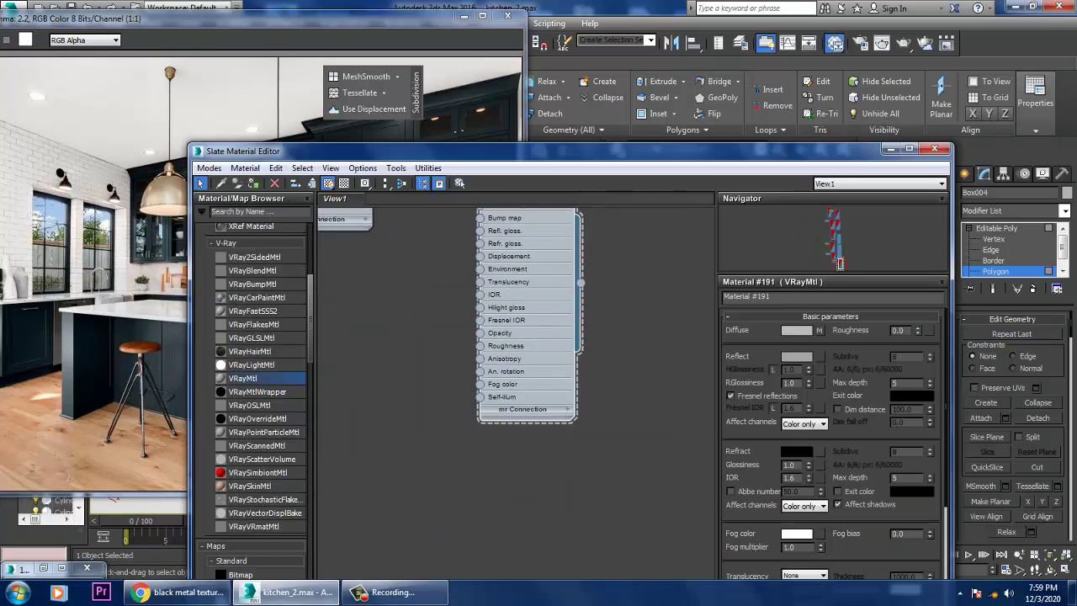
{"action": "middle_click_drag", "start_coordinate": [522, 320], "coordinate": [555, 254]}
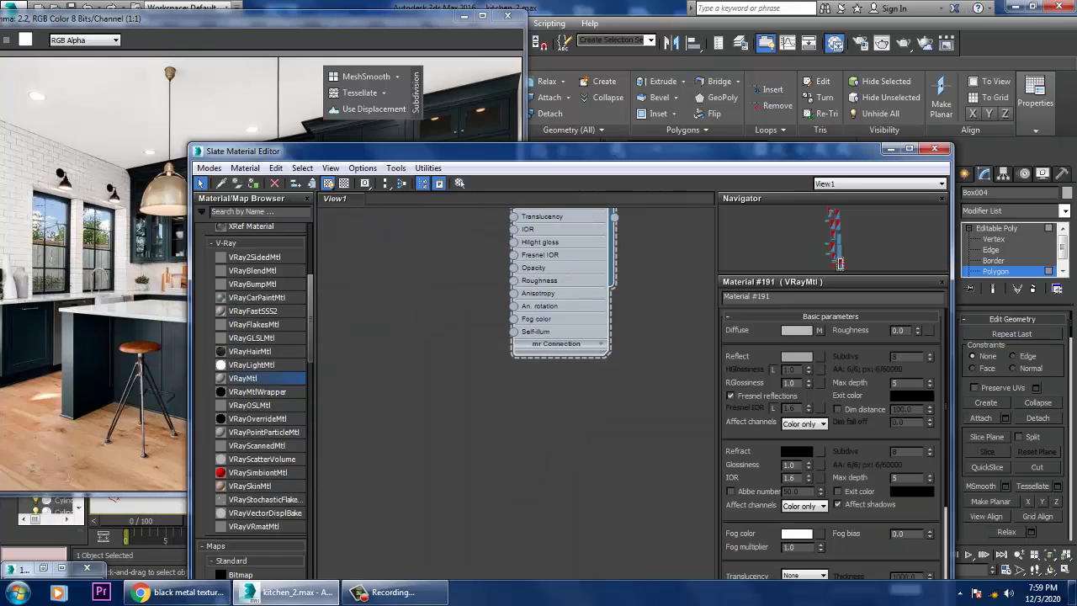
{"action": "left_click_drag", "start_coordinate": [242, 378], "coordinate": [358, 303]}
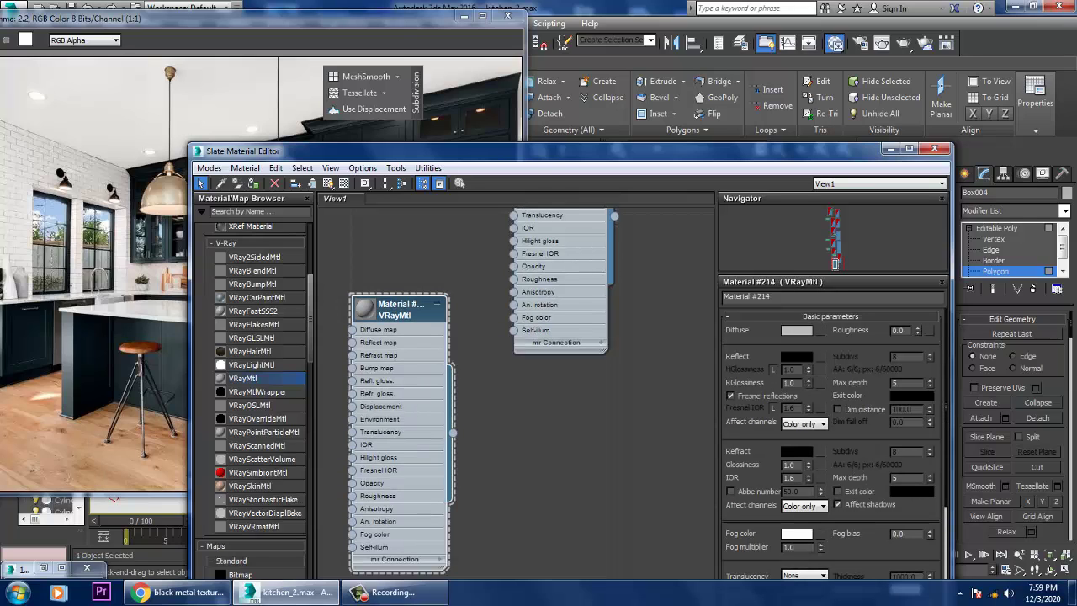
{"action": "left_click", "coordinate": [796, 330]}
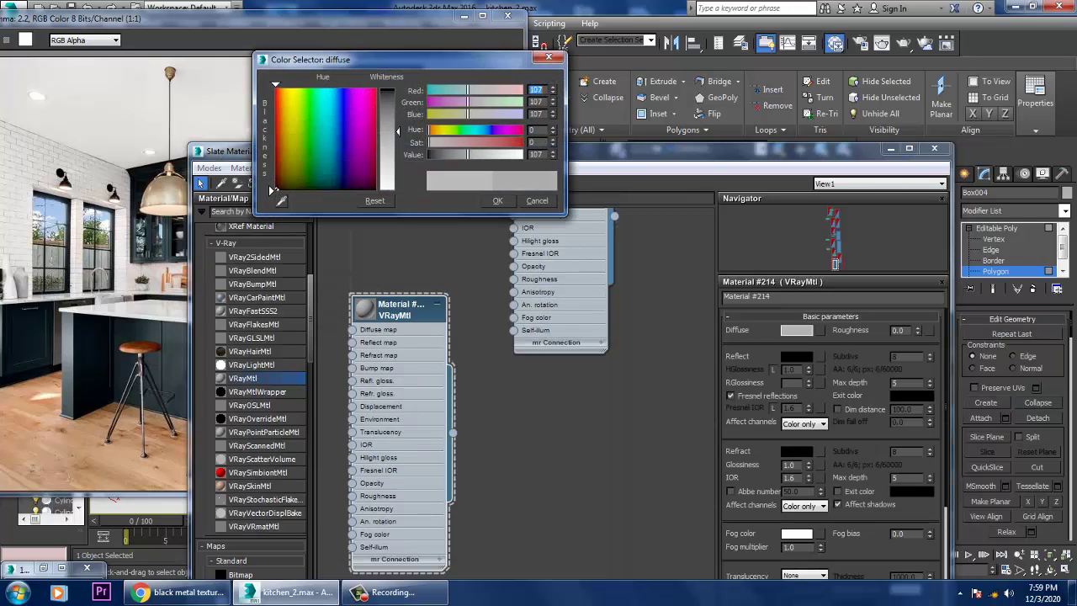
{"action": "key", "text": "Return"}
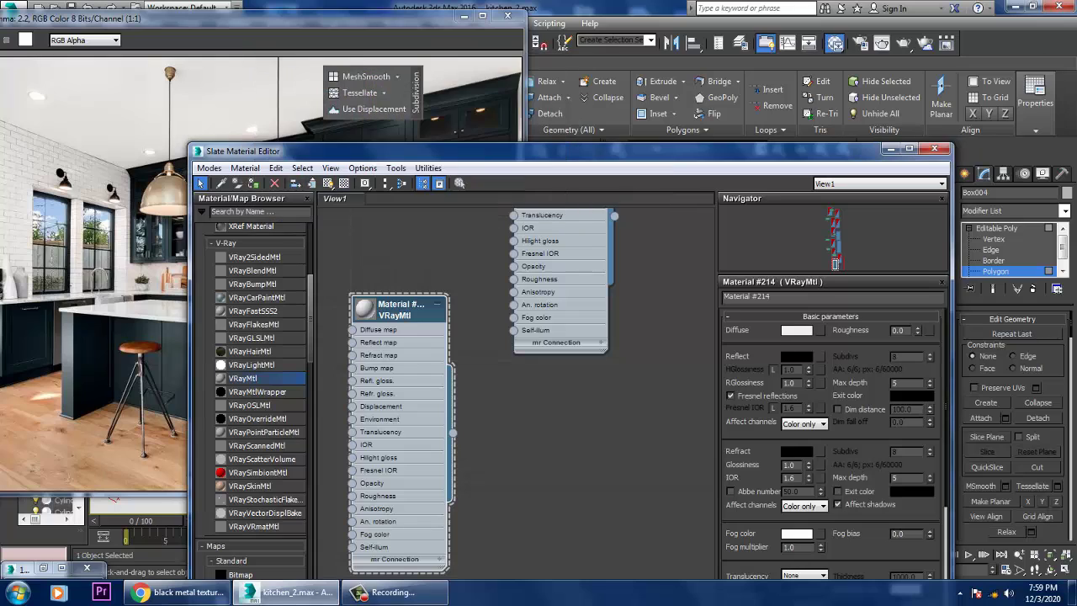
{"action": "left_click", "coordinate": [795, 356]}
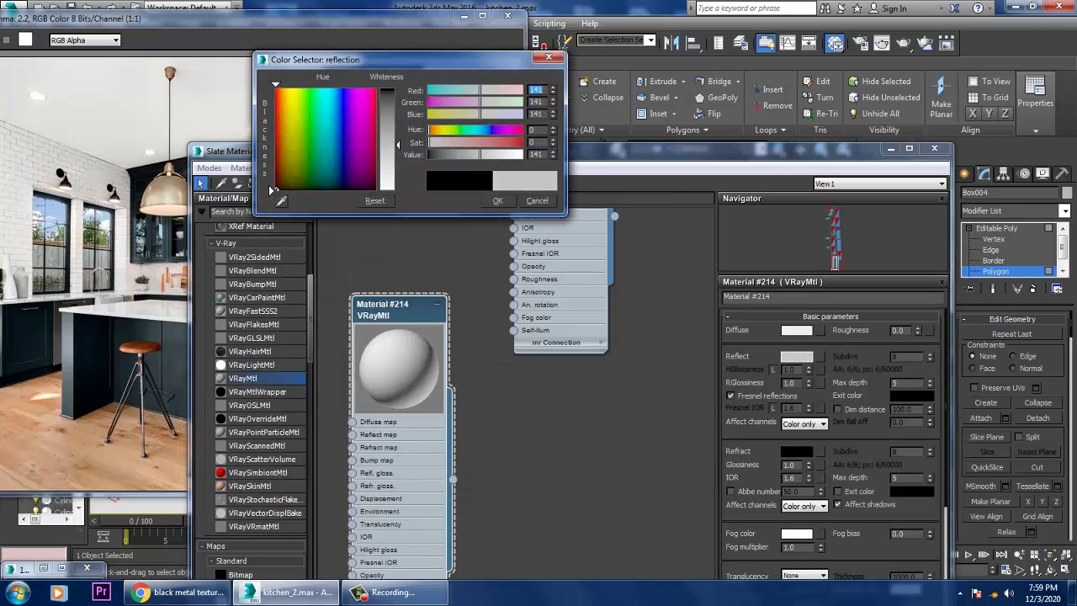
{"action": "left_click", "coordinate": [497, 200]}
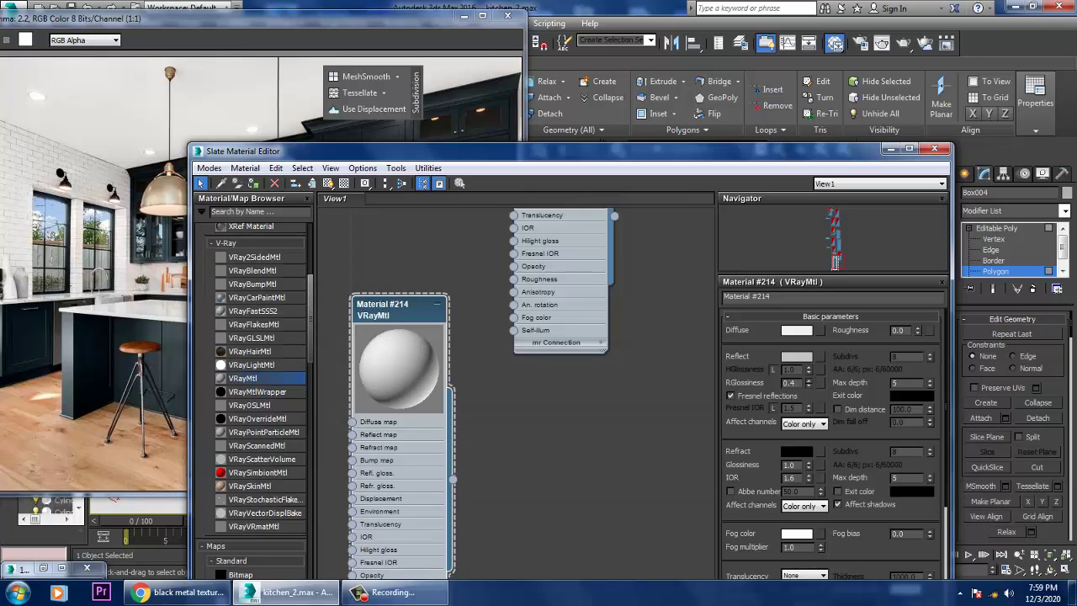
Step: Set reflection glossiness to 0.41, show it shaded in the viewport, and name it 'sink'
{"action": "type", "text": "0.97"}
{"action": "key", "text": "Return"}
{"action": "type", "text": "0.61"}
{"action": "key", "text": "Return"}
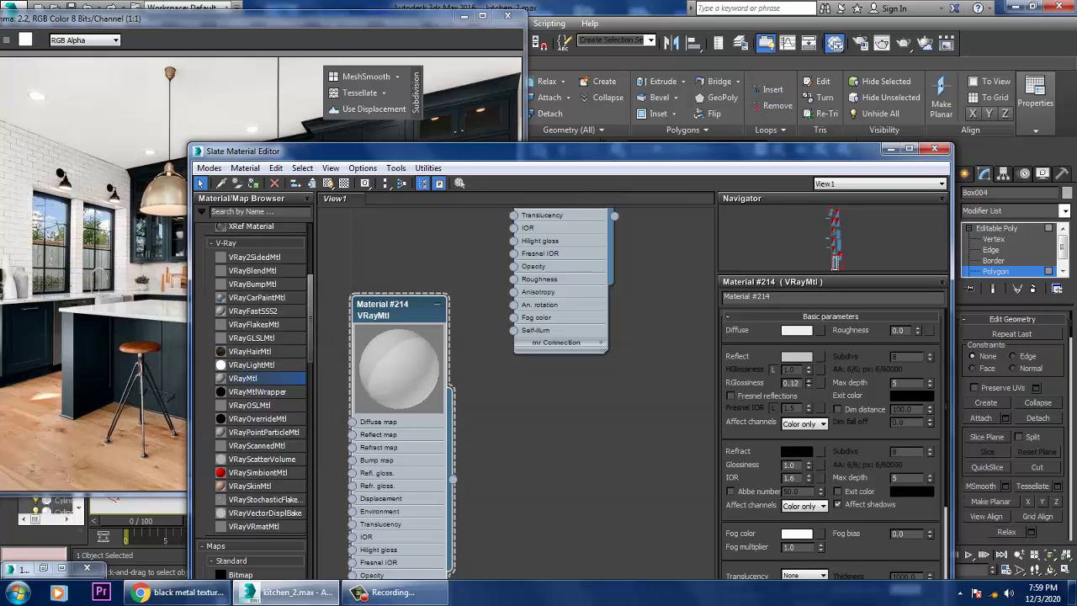
{"action": "left_click_drag", "start_coordinate": [808, 382], "coordinate": [808, 375]}
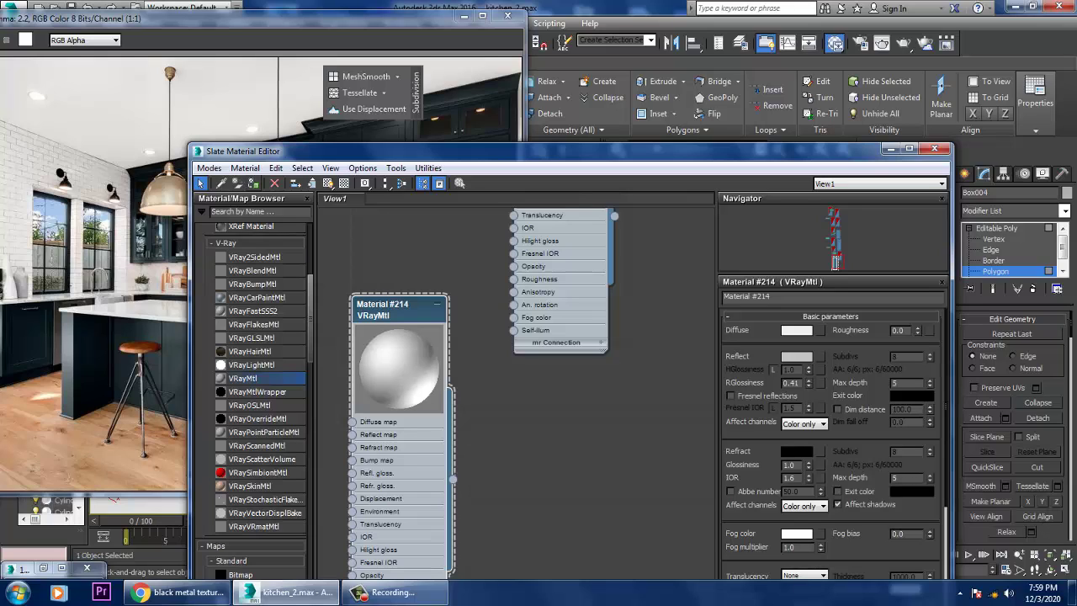
{"action": "left_click", "coordinate": [328, 183]}
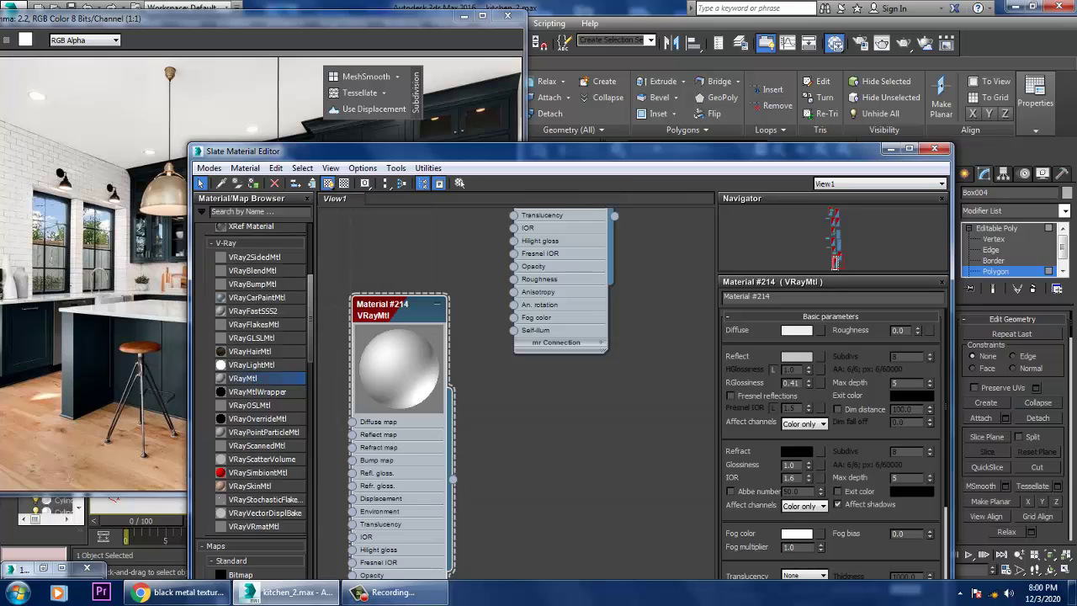
{"action": "double_click", "coordinate": [745, 296]}
{"action": "type", "text": "sink"}
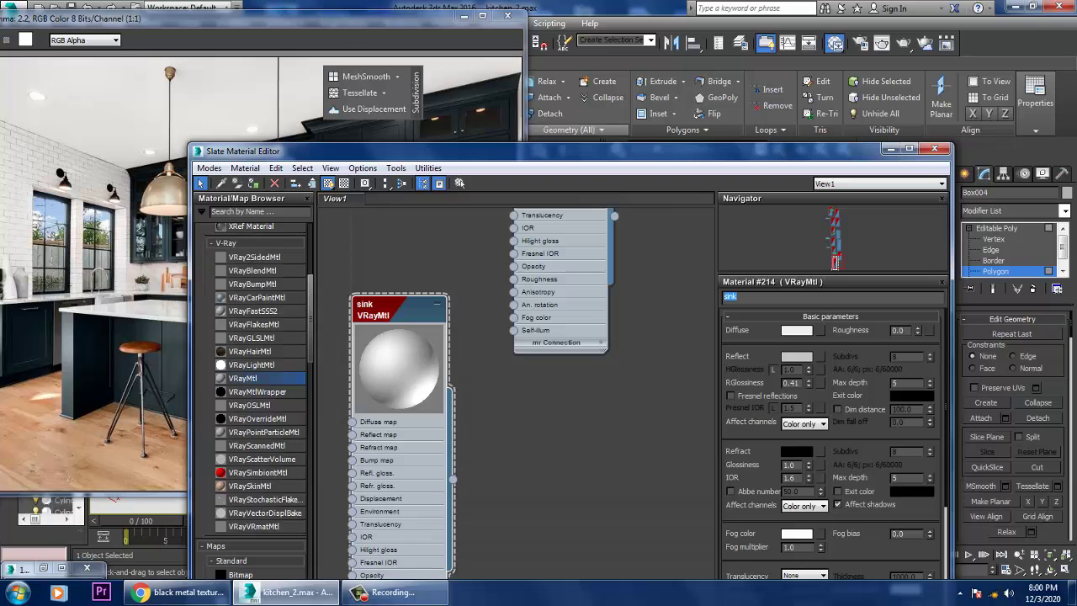
{"action": "left_click_drag", "start_coordinate": [421, 151], "coordinate": [744, 444]}
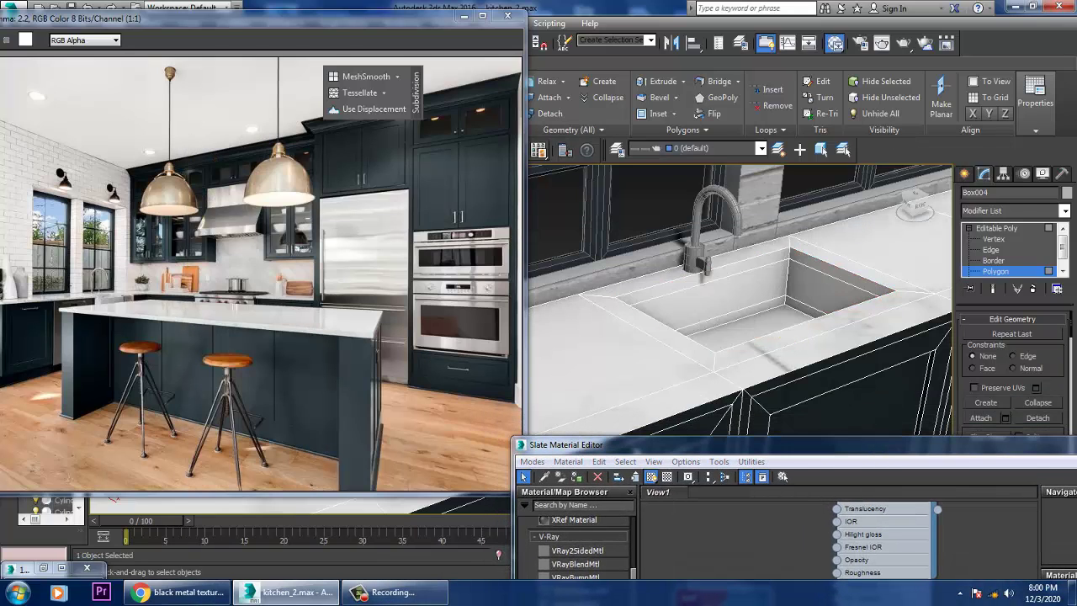
Step: Exit Polygon mode and minimize the Slate Material Editor
{"action": "key", "text": "4"}
{"action": "left_click", "coordinate": [702, 252]}
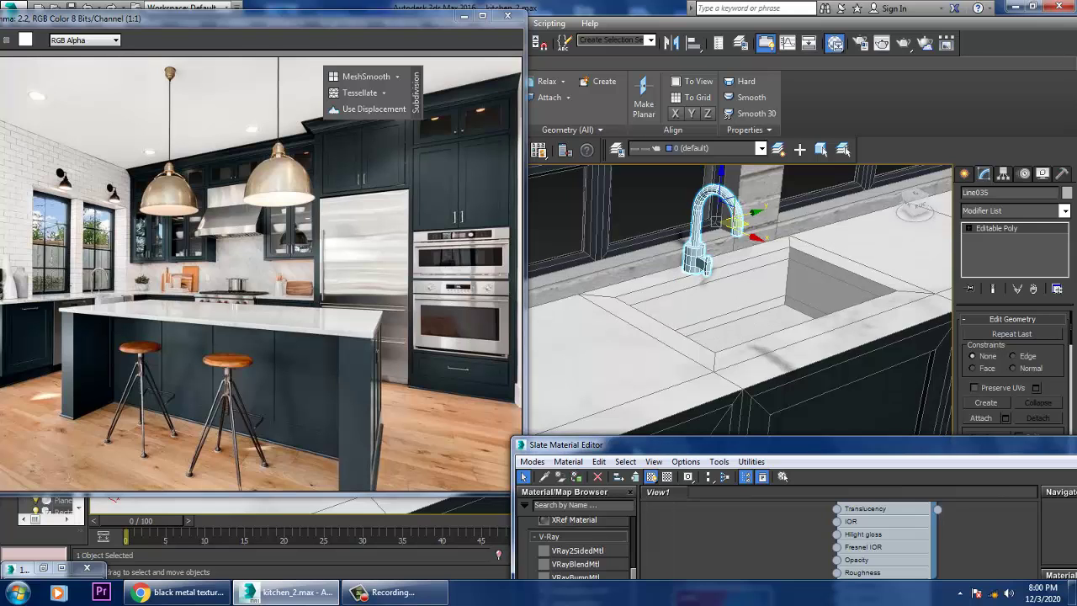
{"action": "left_click_drag", "start_coordinate": [743, 444], "coordinate": [466, 441]}
{"action": "left_click", "coordinate": [934, 439]}
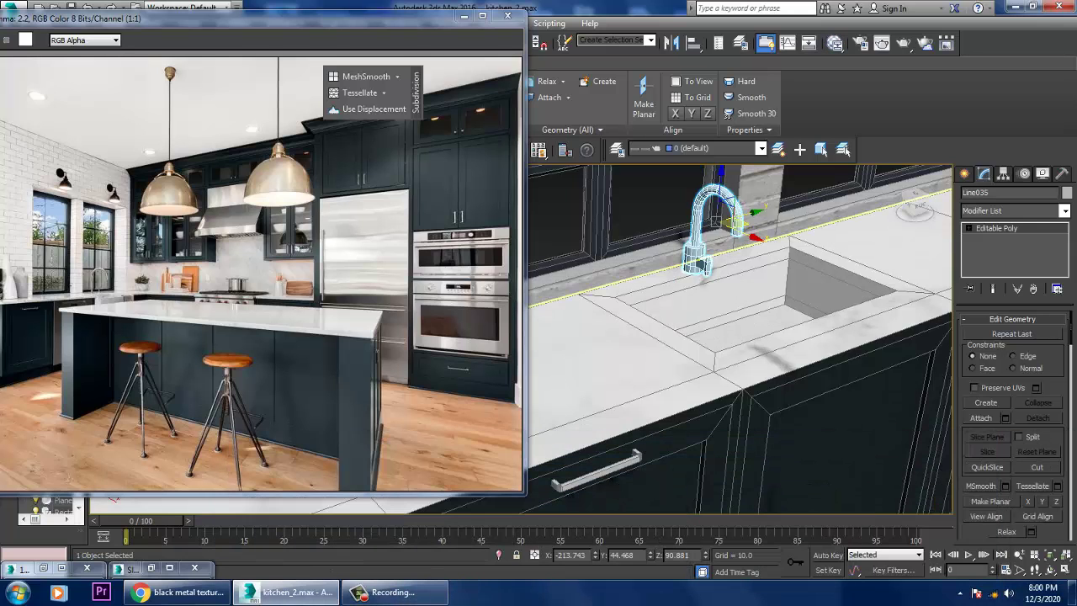
Step: Select the countertop and render a test image of the sink counter
{"action": "left_click", "coordinate": [639, 353]}
{"action": "scroll", "coordinate": [740, 337], "scroll_direction": "down", "scroll_amount": 3}
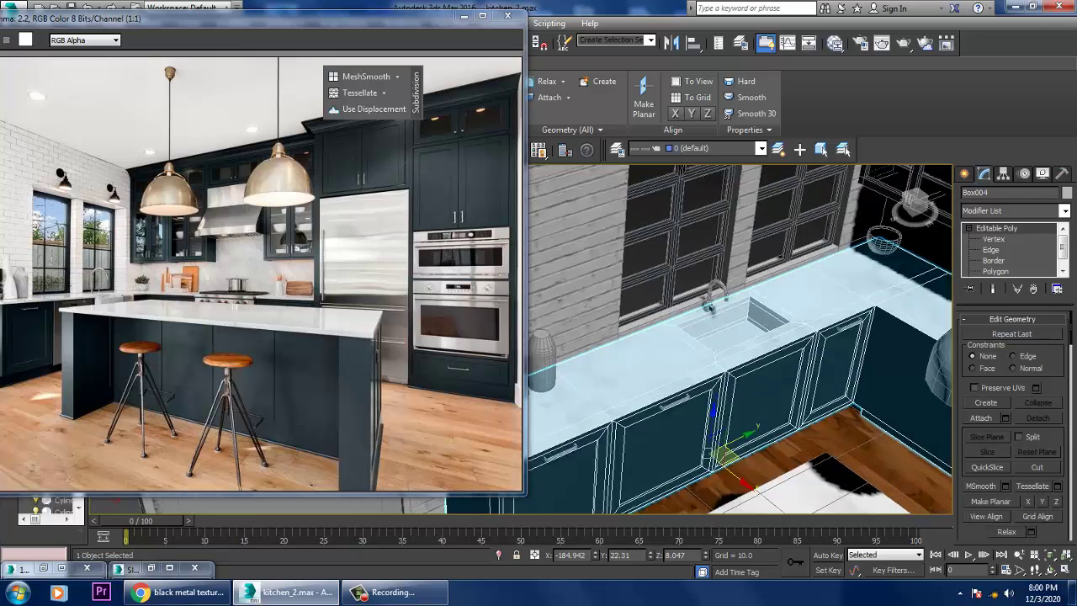
{"action": "scroll", "coordinate": [740, 336], "scroll_direction": "up", "scroll_amount": 5}
{"action": "left_click_drag", "start_coordinate": [252, 11], "coordinate": [252, 53]}
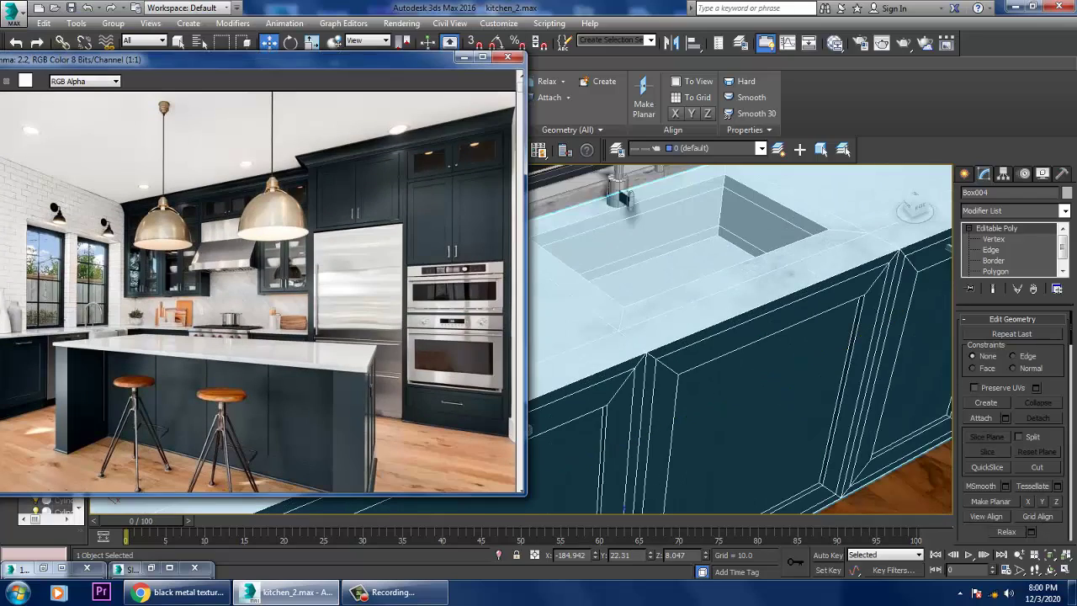
{"action": "left_click", "coordinate": [402, 22]}
{"action": "left_click", "coordinate": [402, 23]}
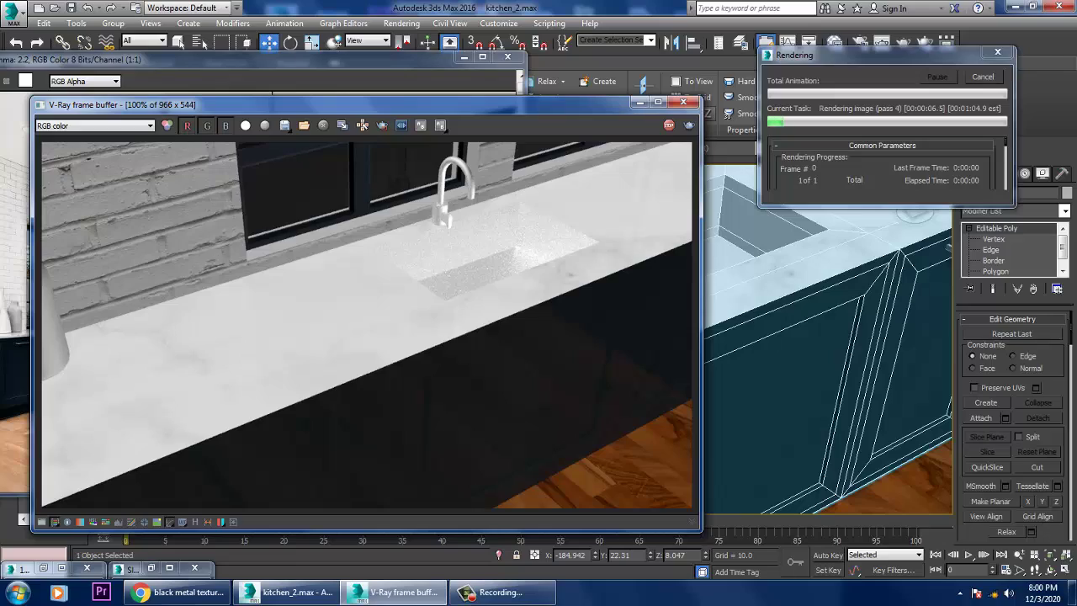
Step: Close the test render and orbit around the kitchen island toward the pendant lamps
{"action": "key", "text": "alt+F4"}
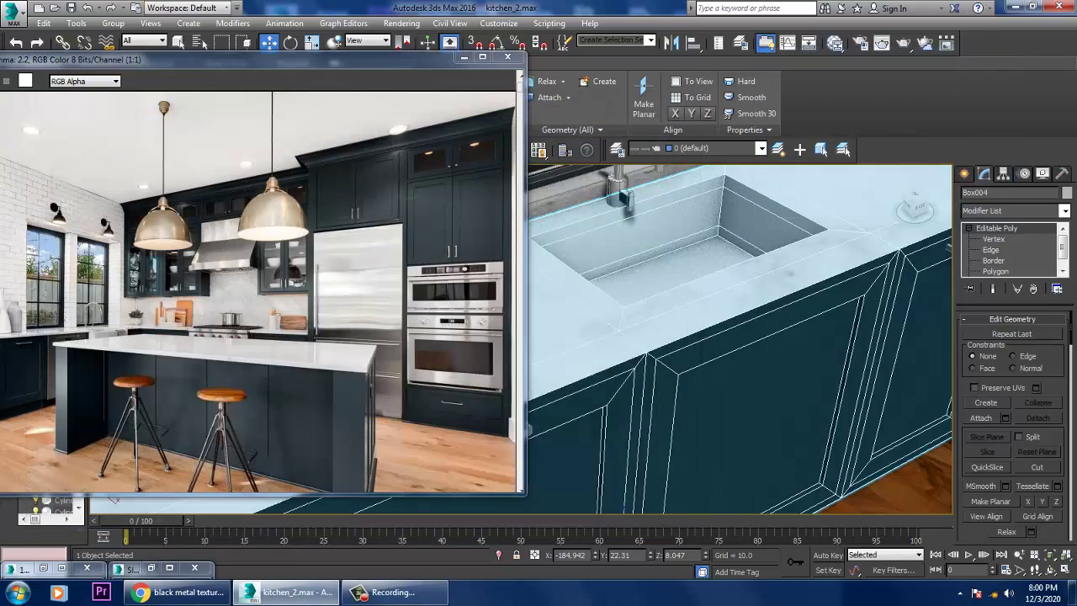
{"action": "scroll", "coordinate": [741, 337], "scroll_direction": "down", "scroll_amount": 5}
{"action": "mouse_move", "coordinate": [740, 336]}
{"action": "middle_mouse_down", "text": "alt"}
{"action": "mouse_move", "coordinate": [740, 303]}
{"action": "mouse_move", "coordinate": [732, 336]}
{"action": "middle_mouse_up", "text": "alt"}
{"action": "scroll", "coordinate": [740, 337], "scroll_direction": "up", "scroll_amount": 5}
{"action": "scroll", "coordinate": [740, 336], "scroll_direction": "down", "scroll_amount": 8}
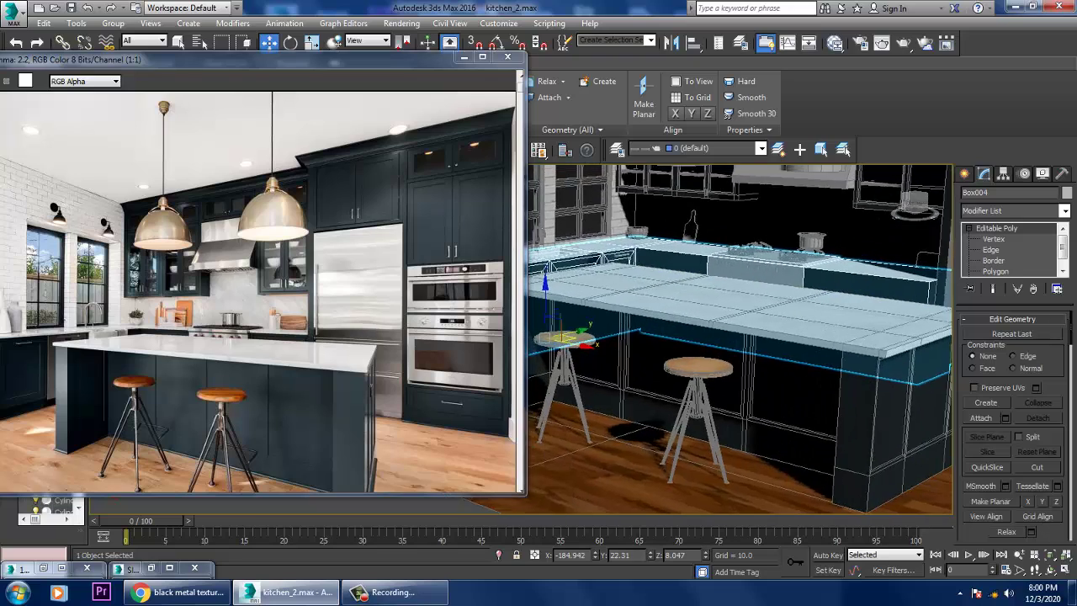
{"action": "scroll", "coordinate": [740, 337], "scroll_direction": "down", "scroll_amount": 5}
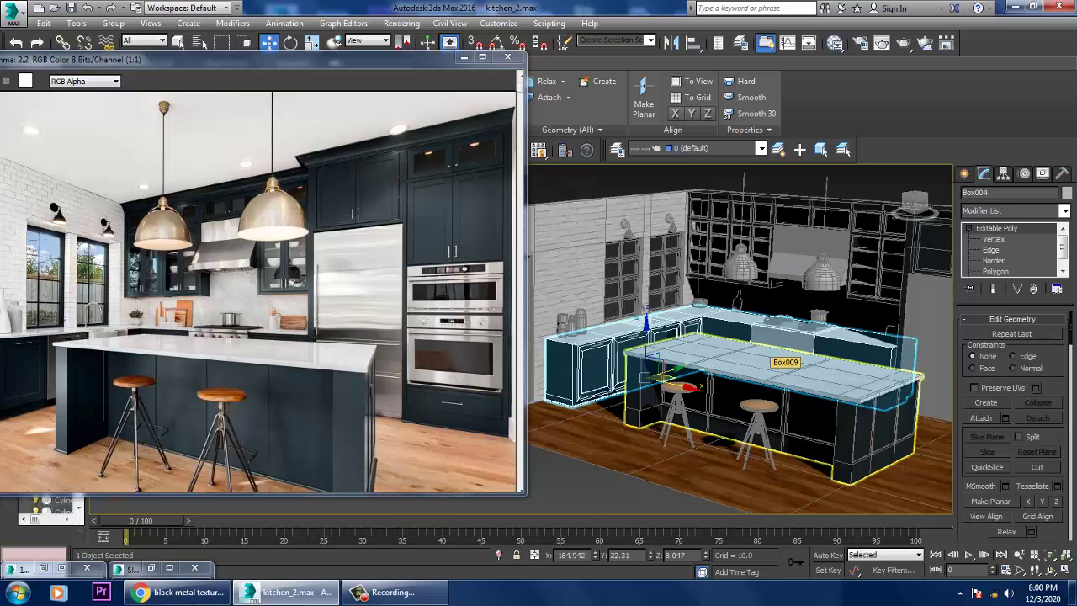
{"action": "middle_click_drag", "start_coordinate": [741, 336], "coordinate": [707, 345], "text": "alt"}
{"action": "scroll", "coordinate": [740, 336], "scroll_direction": "up", "scroll_amount": 3}
{"action": "scroll", "coordinate": [740, 336], "scroll_direction": "up", "scroll_amount": 5}
{"action": "scroll", "coordinate": [740, 337], "scroll_direction": "down", "scroll_amount": 3}
{"action": "scroll", "coordinate": [778, 420], "scroll_direction": "up", "scroll_amount": 3}
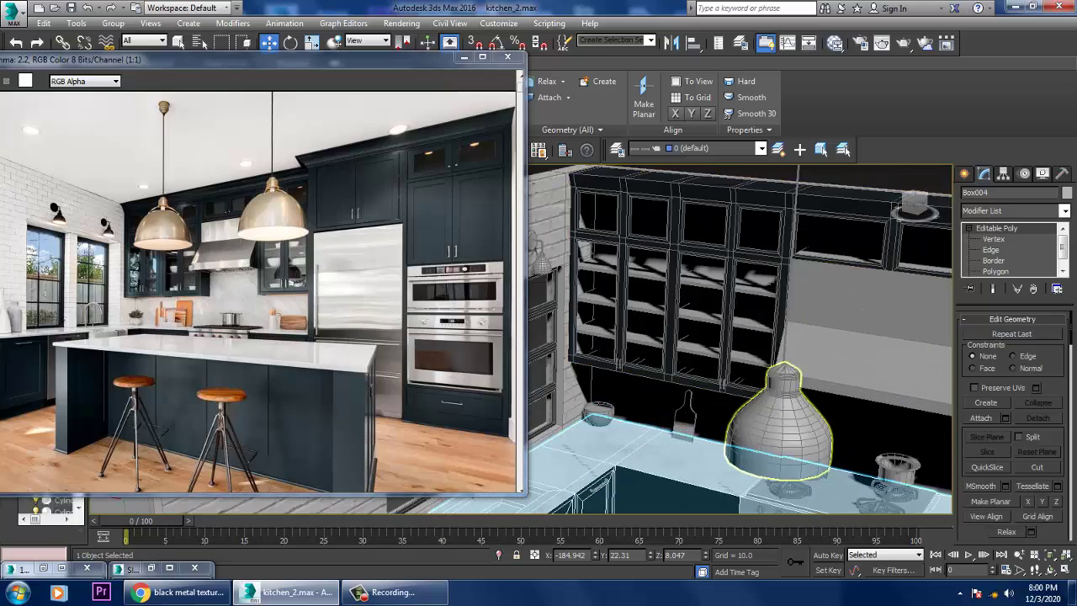
Step: Select the pendant lamp shade Line015 and bring up the Slate Material Editor
{"action": "left_click", "coordinate": [780, 421]}
{"action": "middle_click_drag", "start_coordinate": [780, 421], "coordinate": [702, 377], "text": "alt"}
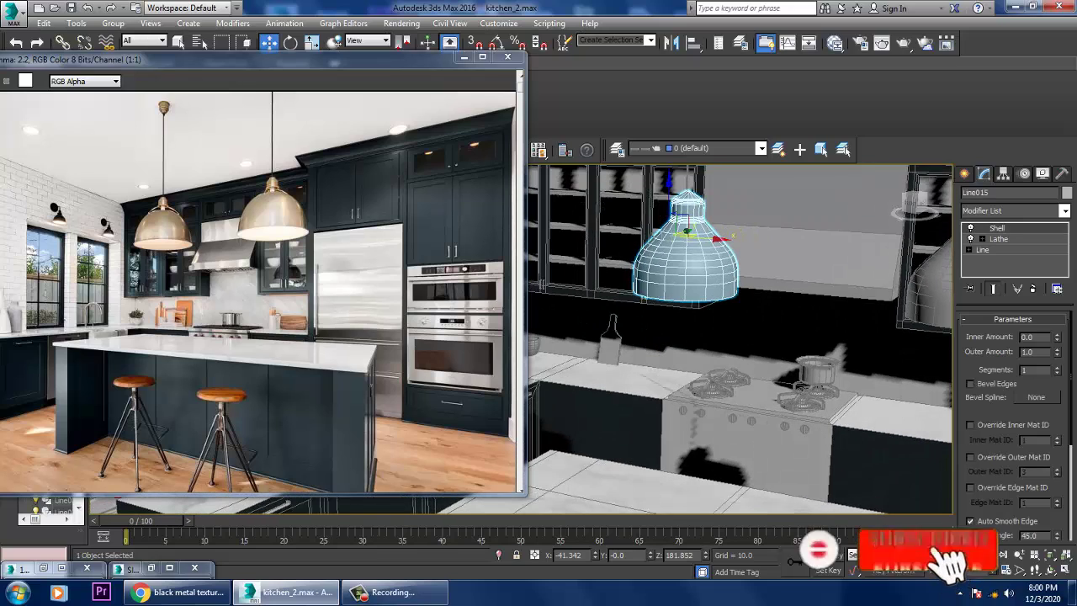
{"action": "left_click", "coordinate": [834, 42]}
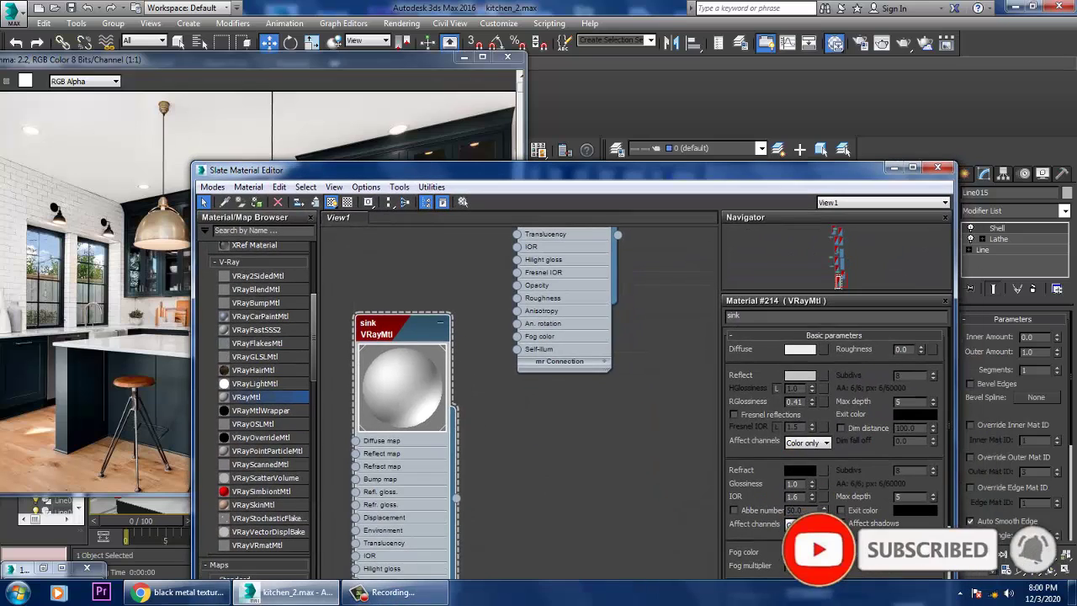
Step: Create VRayMtl Material #227 with a tan diffuse and mid grey reflection colour
{"action": "left_click_drag", "start_coordinate": [246, 396], "coordinate": [564, 420]}
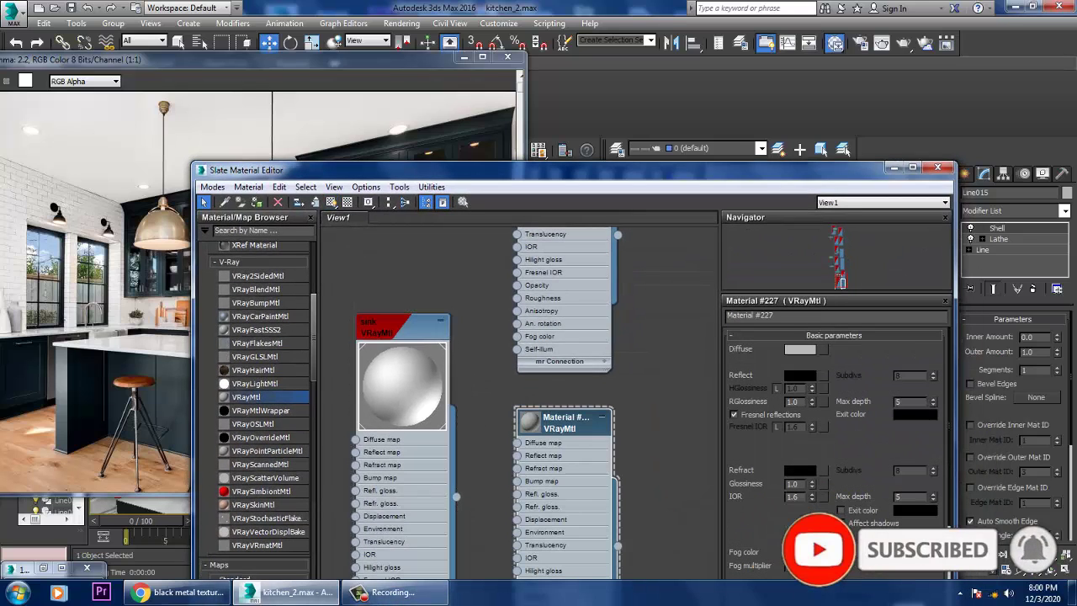
{"action": "double_click", "coordinate": [563, 418]}
{"action": "left_click", "coordinate": [799, 349]}
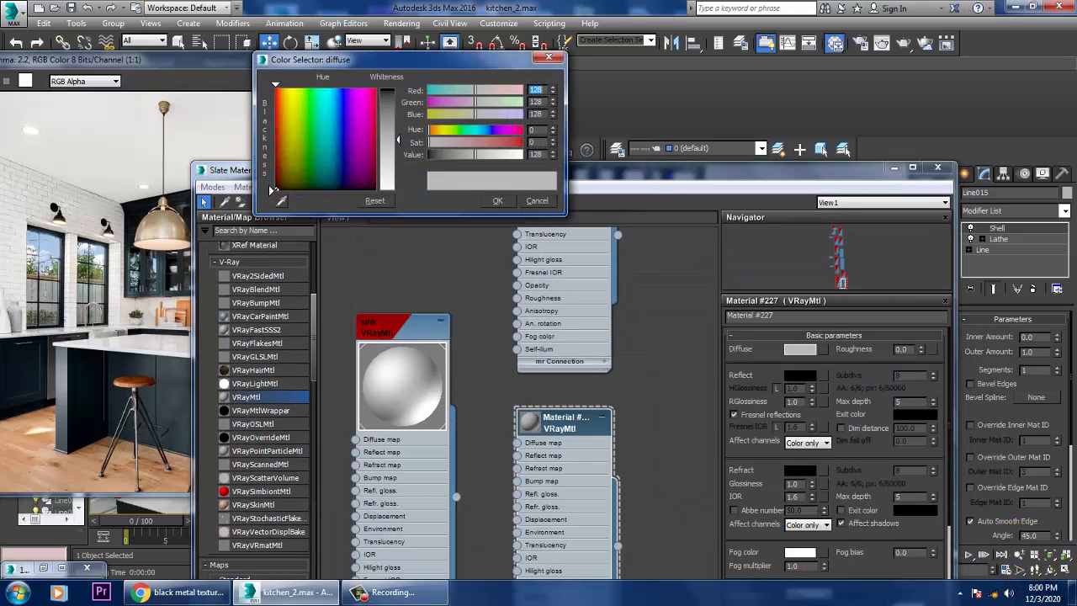
{"action": "left_click", "coordinate": [285, 160]}
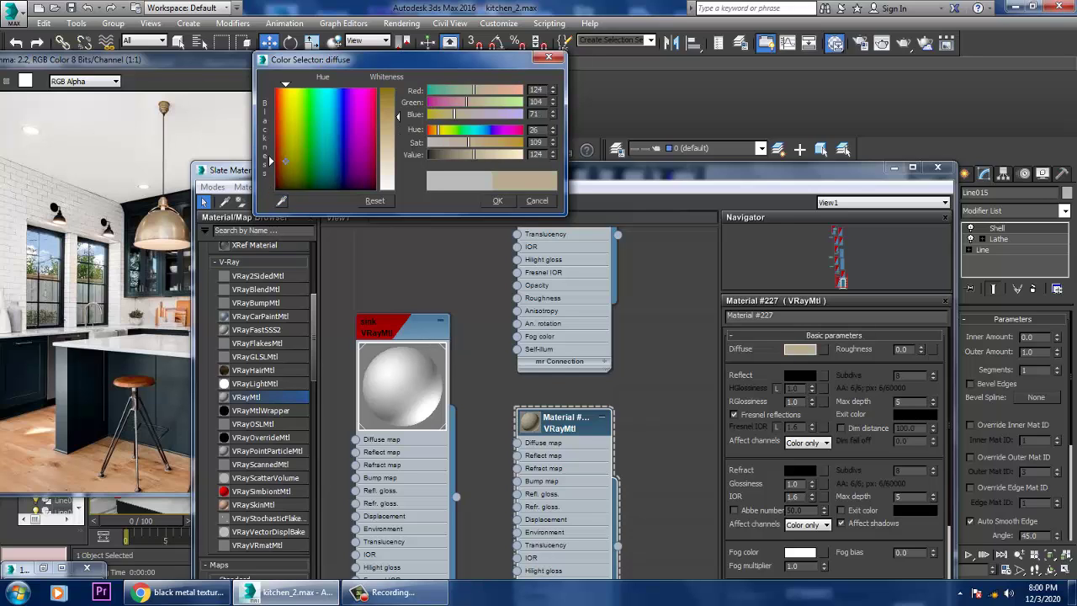
{"action": "key", "text": "Return"}
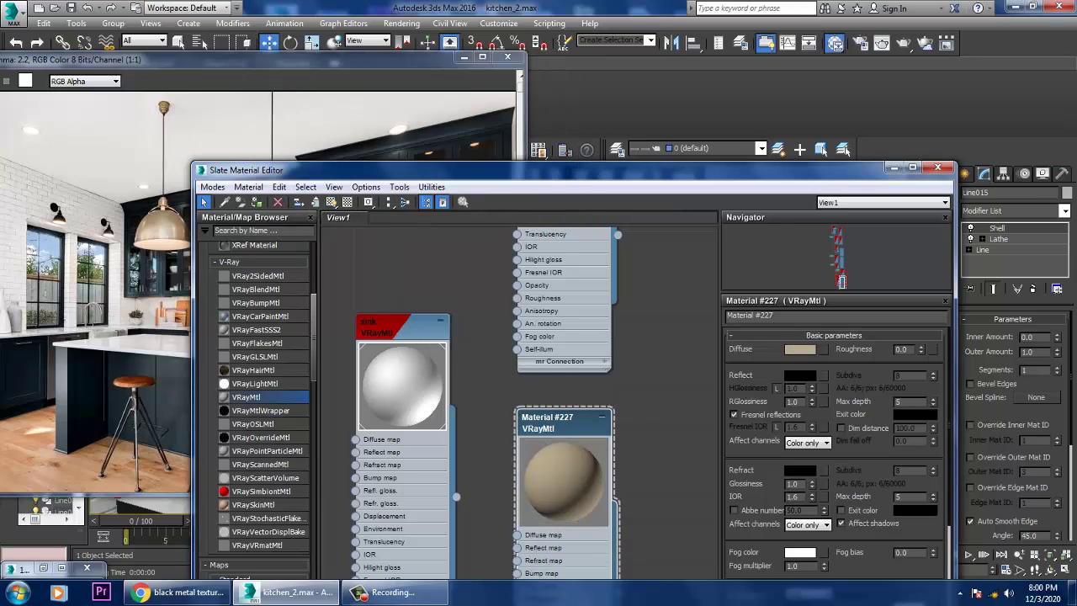
{"action": "left_click", "coordinate": [799, 374]}
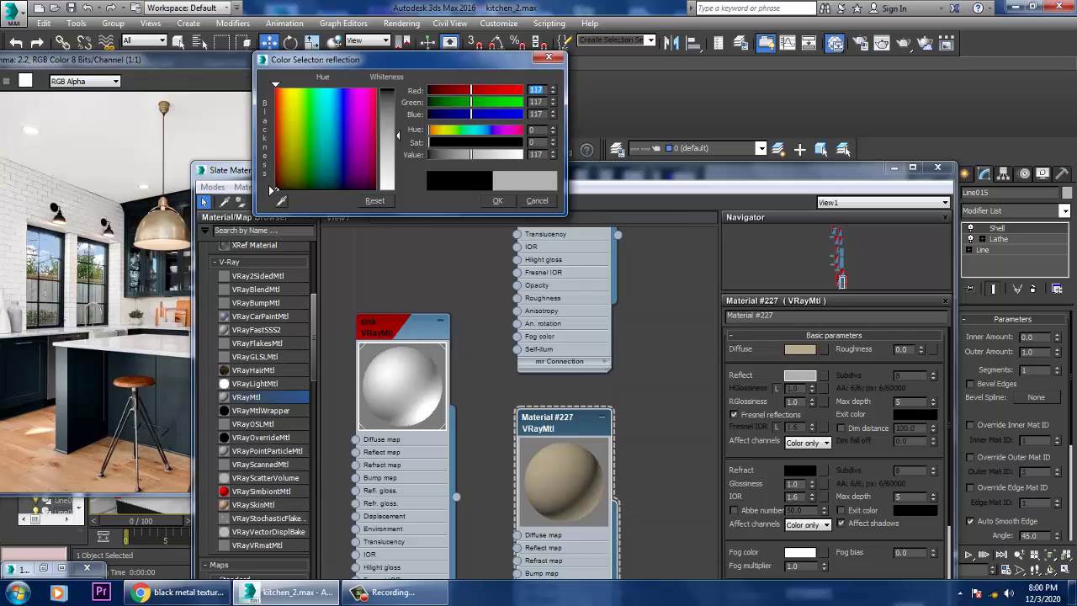
{"action": "key", "text": "Return"}
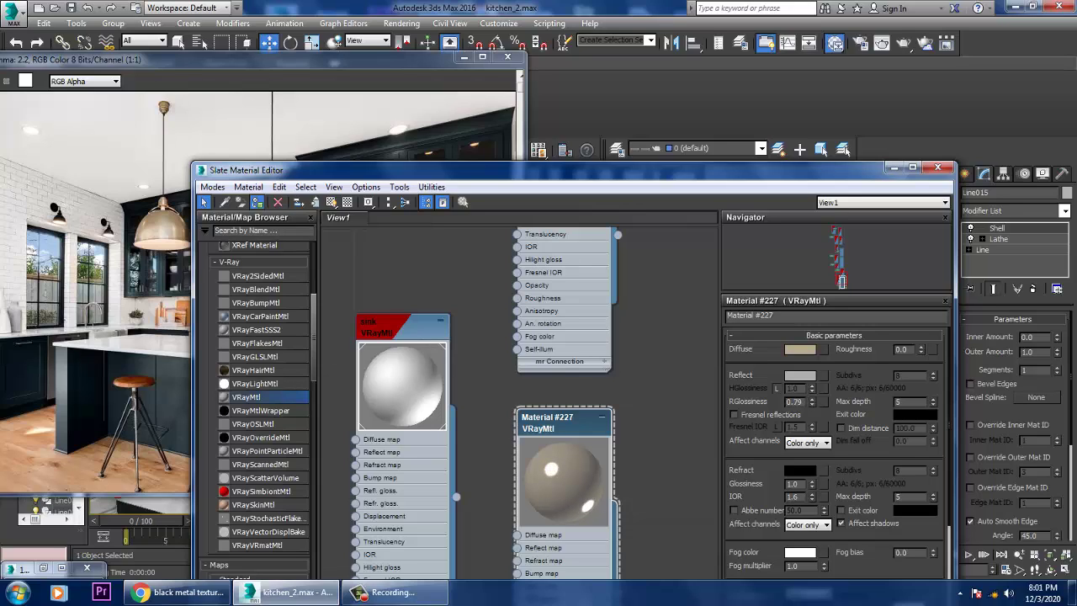
Step: Assign Material #227 to the lamp shade and minimize the editor
{"action": "left_click", "coordinate": [330, 202]}
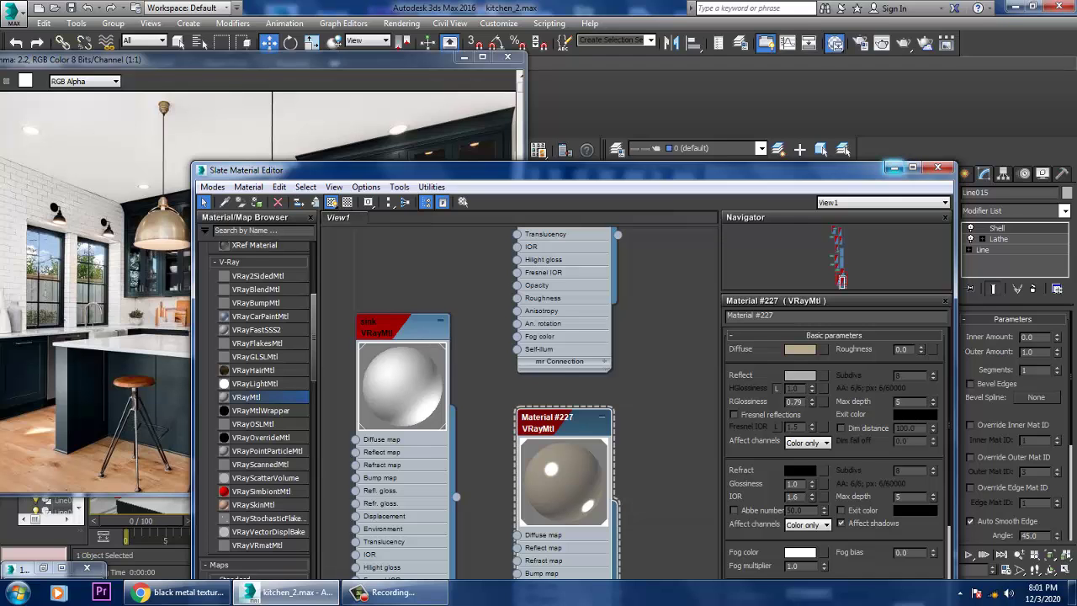
{"action": "left_click", "coordinate": [894, 167]}
{"action": "scroll", "coordinate": [647, 260], "scroll_direction": "up", "scroll_amount": 5}
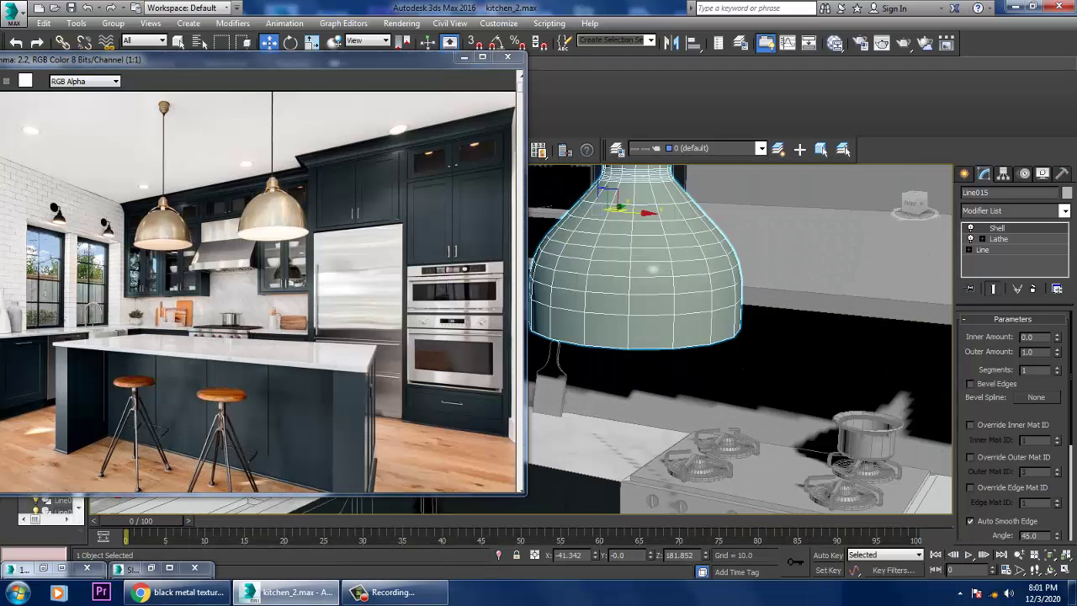
Step: Test-render the lamp, then set Material #227's reflection glossiness to 0.58
{"action": "left_click", "coordinate": [402, 23]}
{"action": "left_click", "coordinate": [408, 39]}
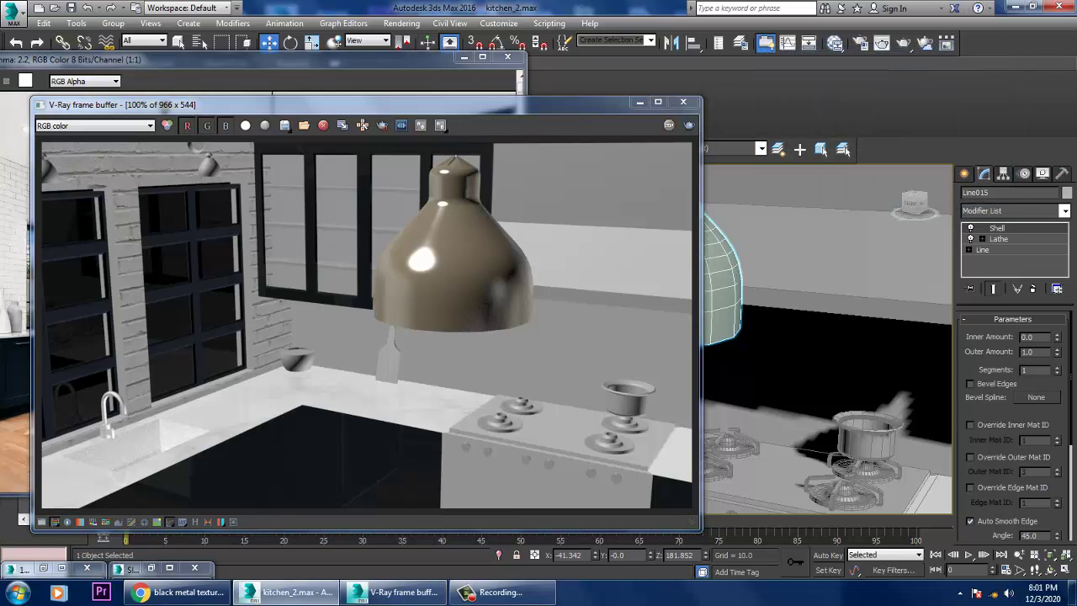
{"action": "key", "text": "m"}
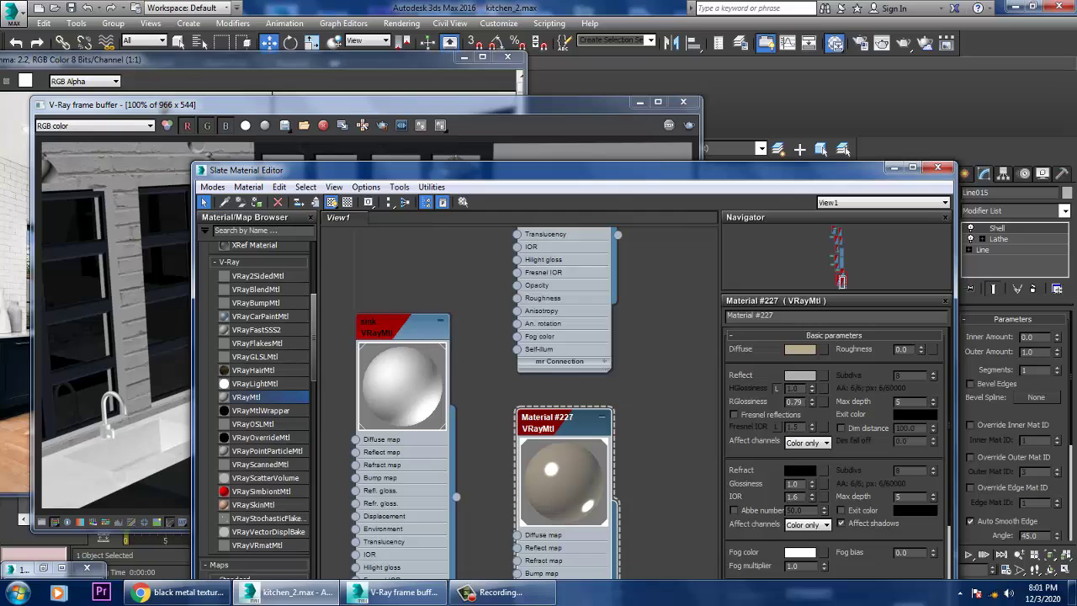
{"action": "type", "text": "0.92"}
{"action": "key", "text": "Return"}
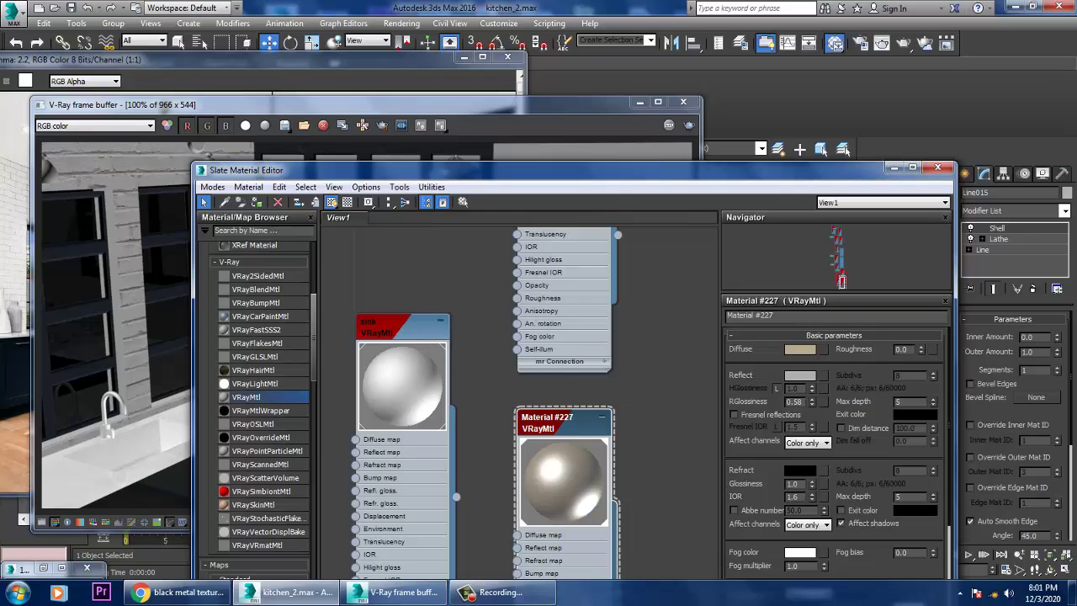
Step: Re-render to check the brushed-brass shade, then close the render windows and editor
{"action": "left_click", "coordinate": [401, 23]}
{"action": "left_click", "coordinate": [395, 38]}
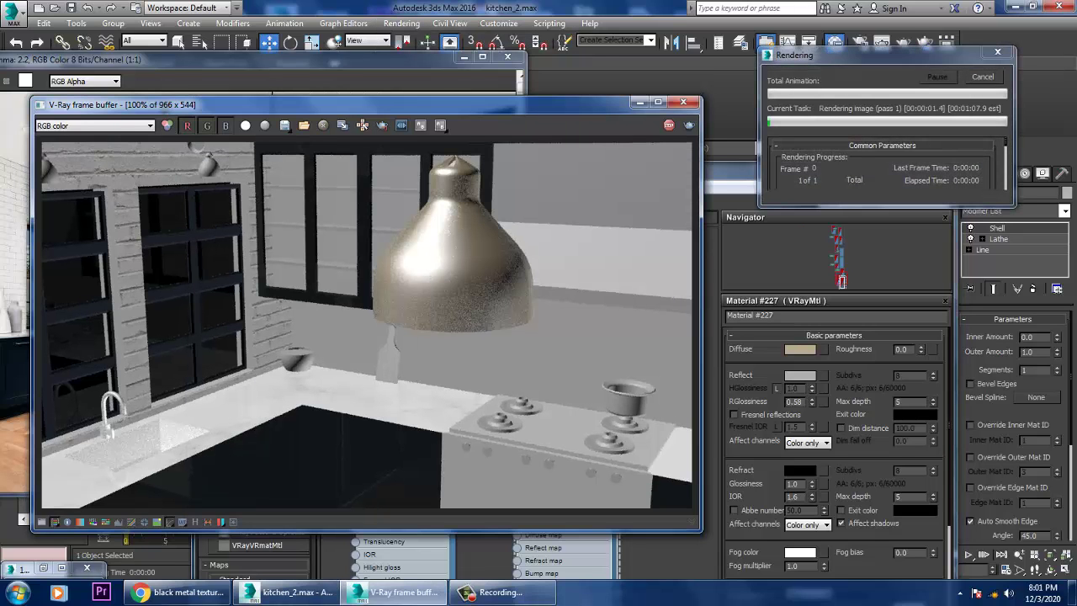
{"action": "left_click", "coordinate": [983, 76]}
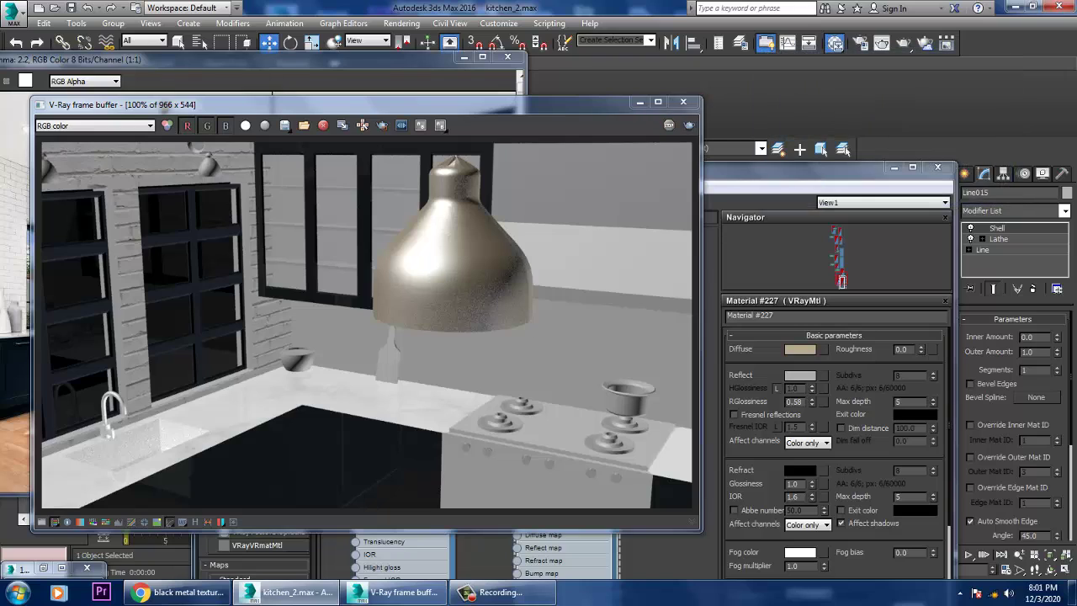
{"action": "left_click", "coordinate": [683, 102]}
{"action": "left_click", "coordinate": [893, 167]}
Step: Assign Material #227 to the hanging cord Line014 and the right pendant lamp
{"action": "scroll", "coordinate": [626, 362], "scroll_direction": "down", "scroll_amount": 5}
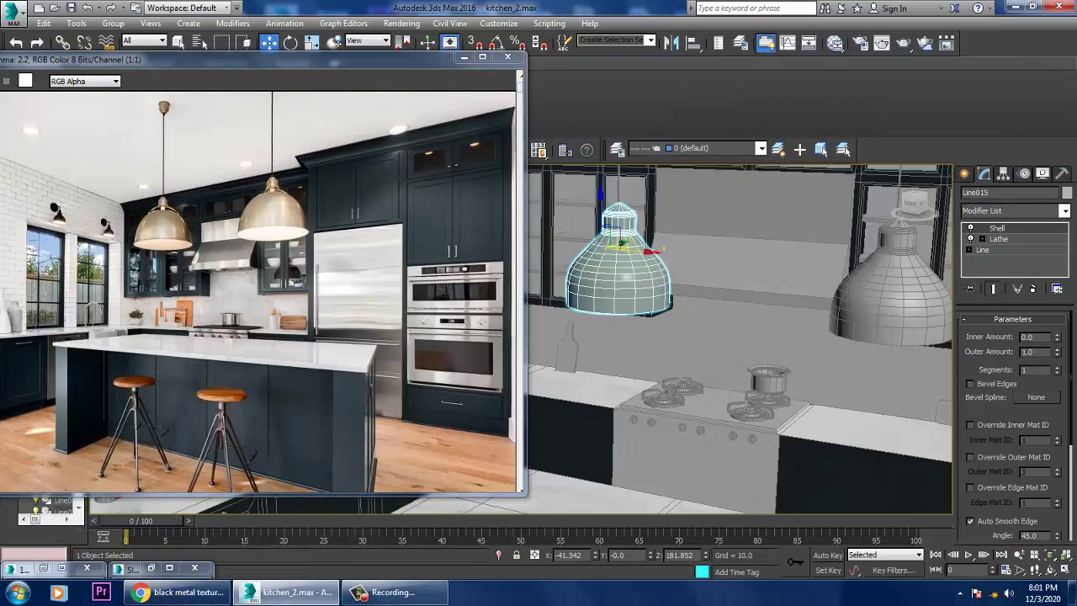
{"action": "scroll", "coordinate": [627, 361], "scroll_direction": "up", "scroll_amount": 3}
{"action": "left_click", "coordinate": [627, 260]}
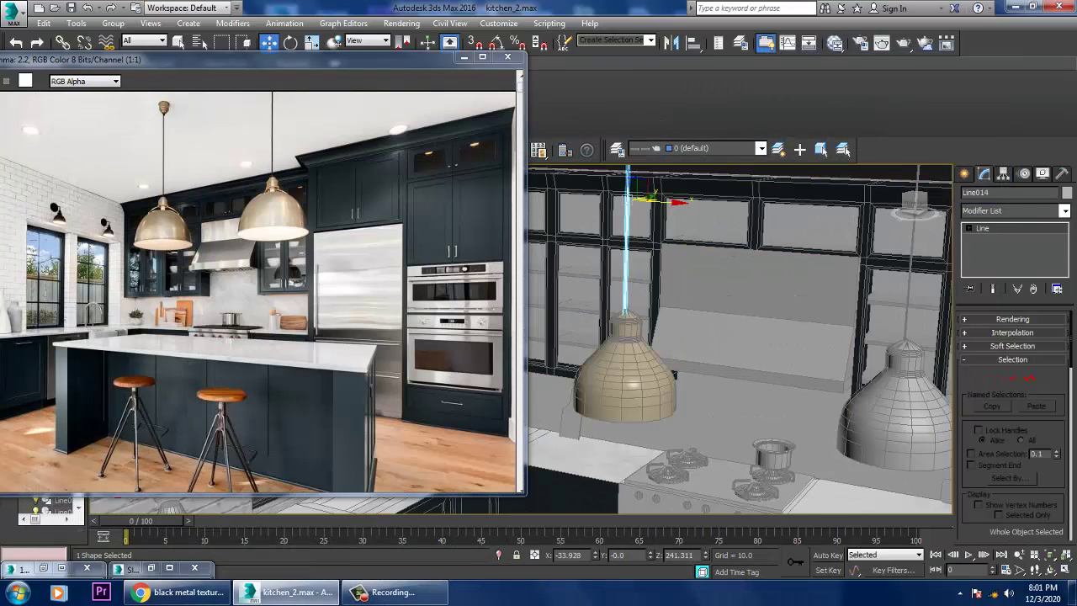
{"action": "left_click", "coordinate": [834, 42]}
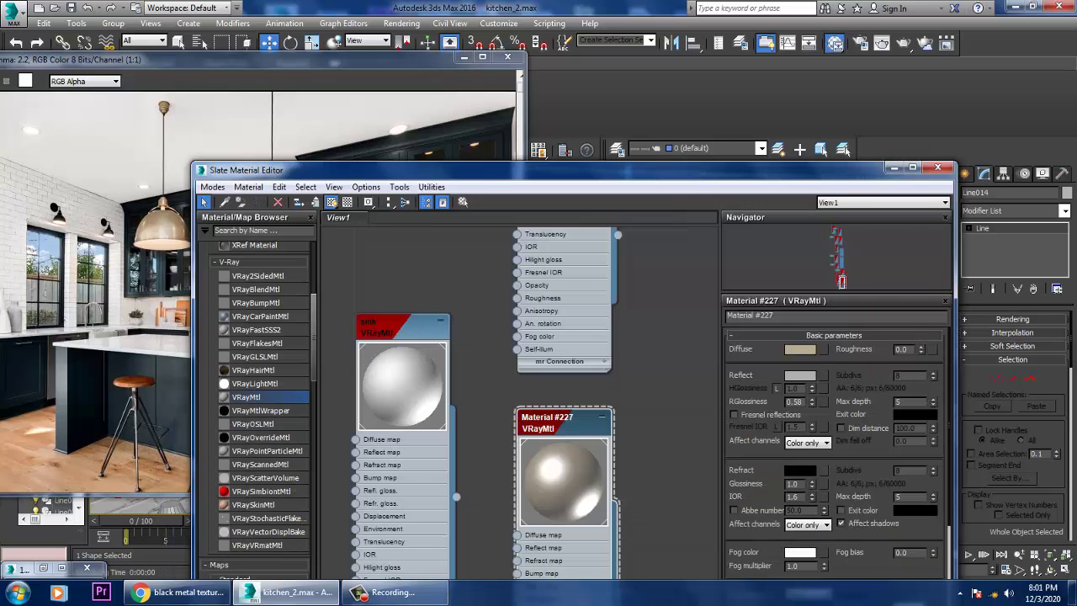
{"action": "left_click", "coordinate": [893, 167]}
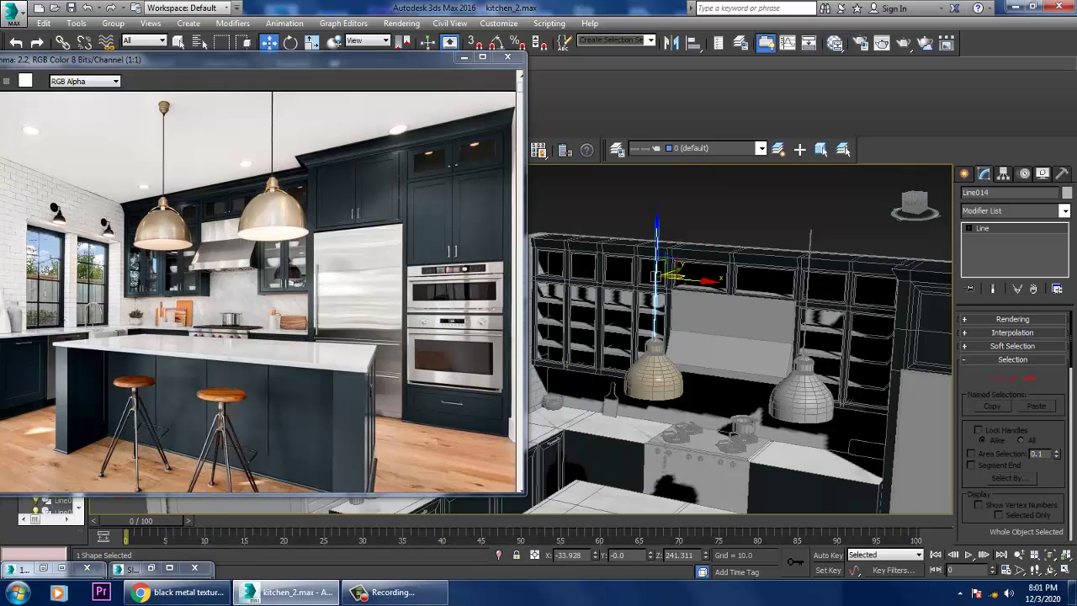
{"action": "left_click", "coordinate": [801, 392]}
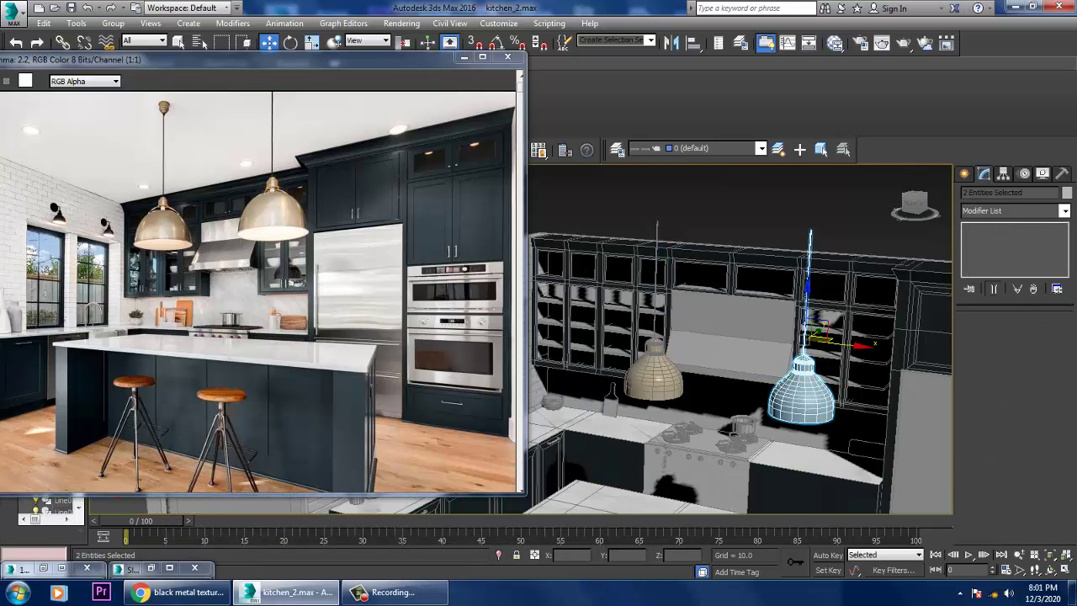
{"action": "key", "text": "m"}
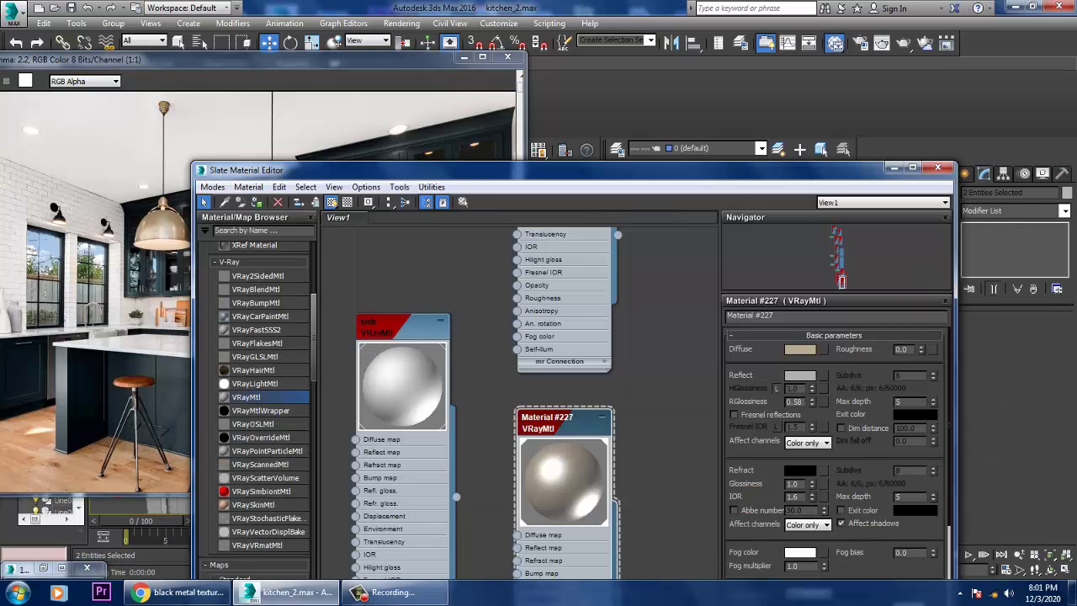
{"action": "left_click", "coordinate": [893, 168]}
{"action": "scroll", "coordinate": [740, 336], "scroll_direction": "down", "scroll_amount": 5}
Step: Deselect all, pick countertop Box004, minimize the reference photo, and orbit toward the island
{"action": "key", "text": "ctrl+d"}
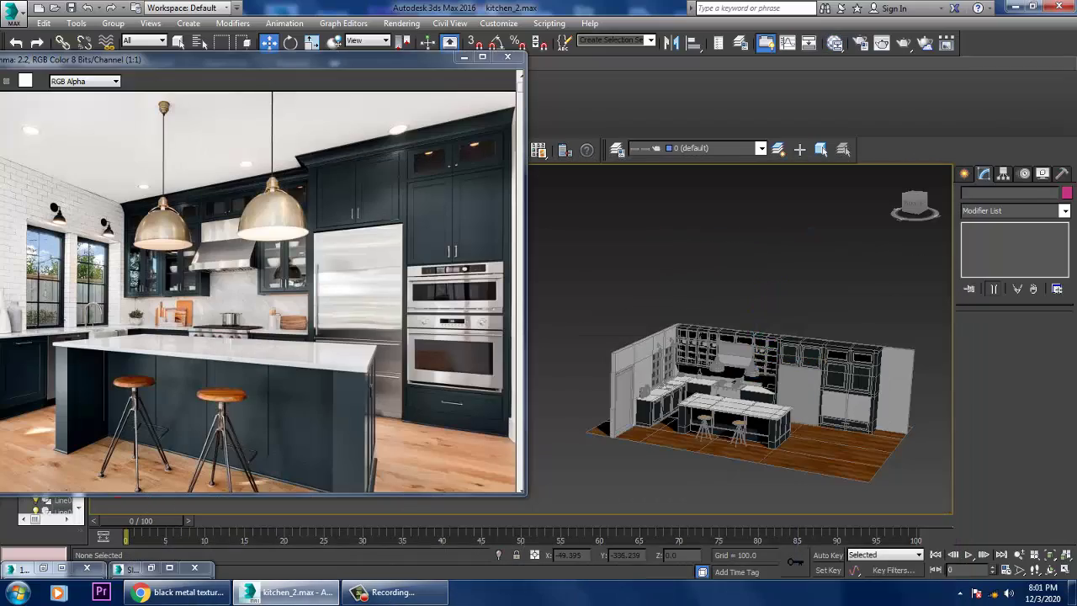
{"action": "scroll", "coordinate": [740, 336], "scroll_direction": "up", "scroll_amount": 8}
{"action": "scroll", "coordinate": [740, 337], "scroll_direction": "down", "scroll_amount": 2}
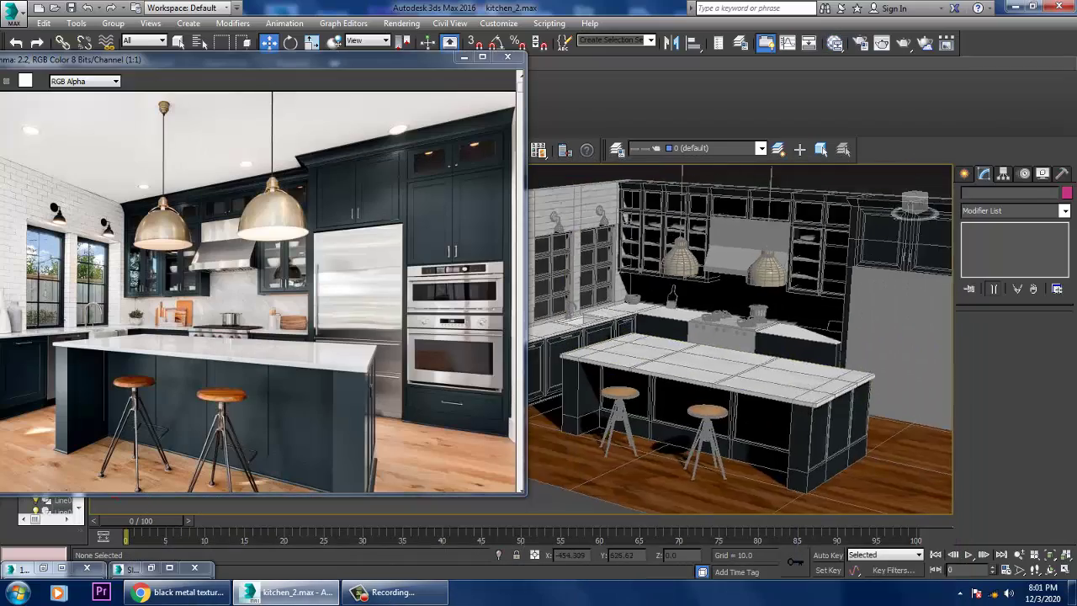
{"action": "scroll", "coordinate": [740, 336], "scroll_direction": "up", "scroll_amount": 6}
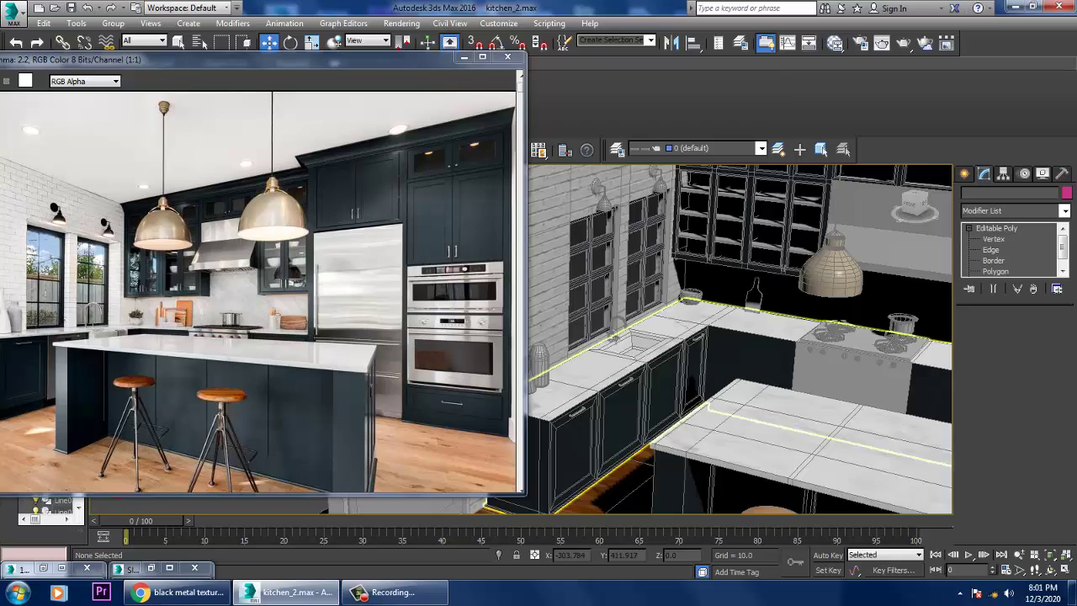
{"action": "left_click", "coordinate": [614, 337]}
{"action": "scroll", "coordinate": [614, 336], "scroll_direction": "down", "scroll_amount": 6}
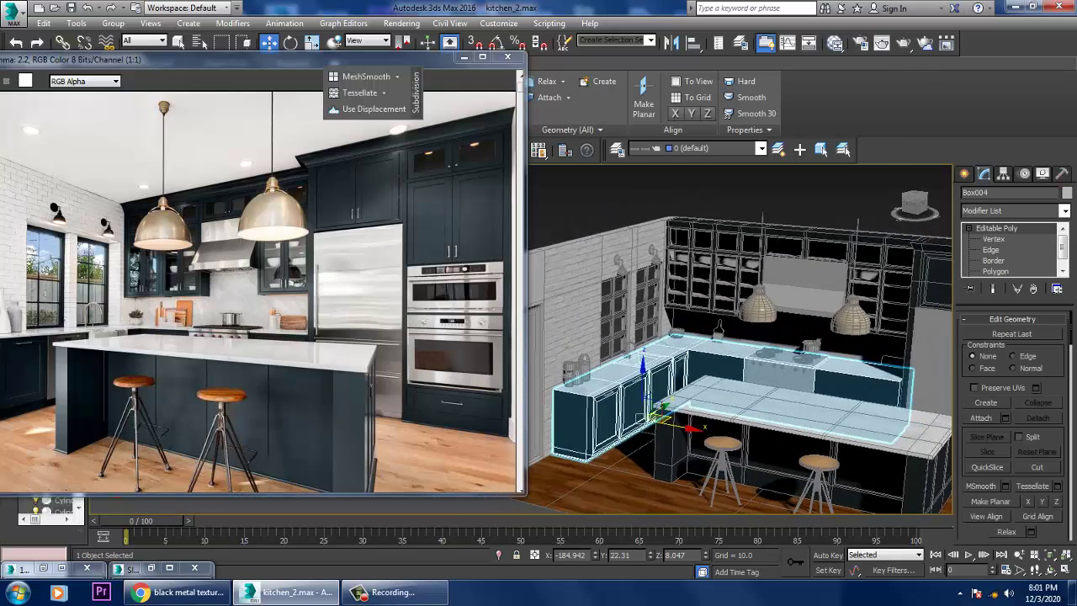
{"action": "middle_click_drag", "start_coordinate": [606, 362], "coordinate": [680, 363], "text": "alt"}
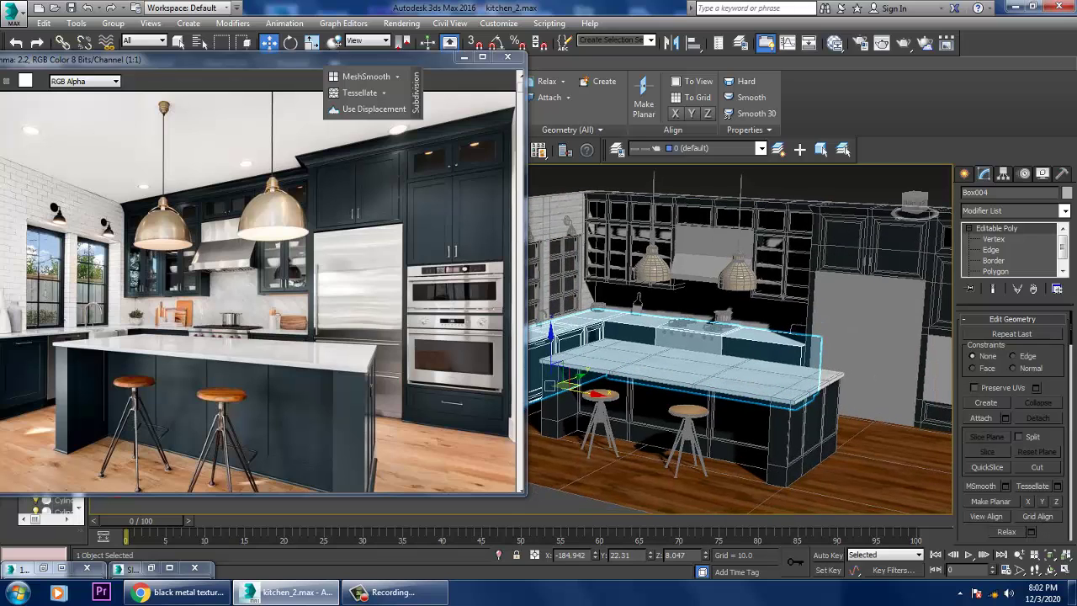
{"action": "left_click", "coordinate": [464, 57]}
{"action": "middle_click_drag", "start_coordinate": [538, 336], "coordinate": [589, 337], "text": "alt"}
{"action": "scroll", "coordinate": [521, 353], "scroll_direction": "up", "scroll_amount": 4}
{"action": "middle_click_drag", "start_coordinate": [761, 240], "coordinate": [795, 238], "text": "alt"}
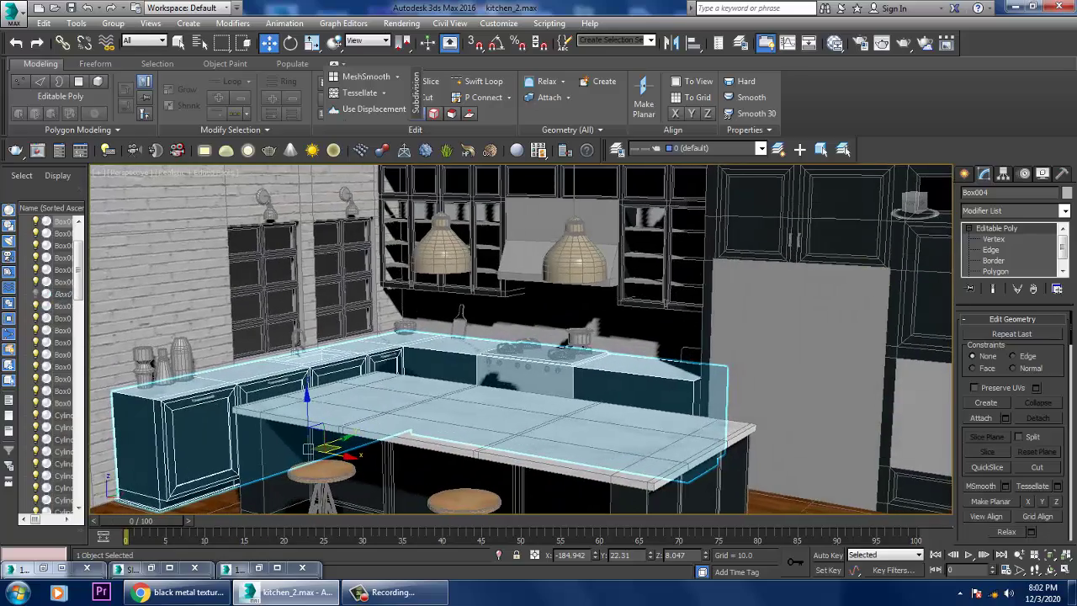
{"action": "key", "text": "F4"}
{"action": "key", "text": "shift+z"}
{"action": "key", "text": "F4"}
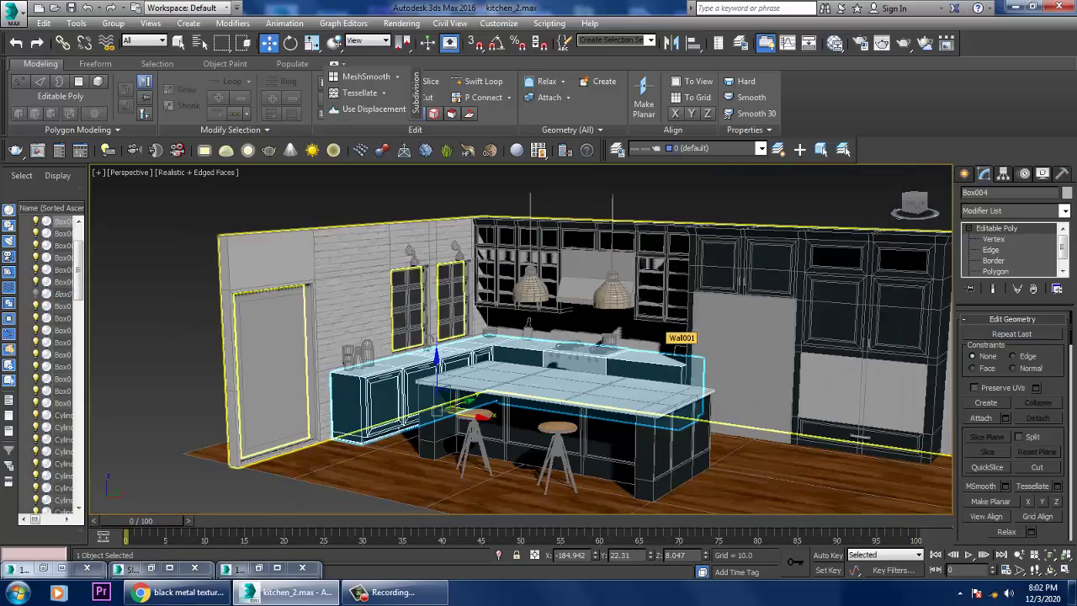
{"action": "key", "text": "shift+z"}
{"action": "scroll", "coordinate": [522, 354], "scroll_direction": "up", "scroll_amount": 5}
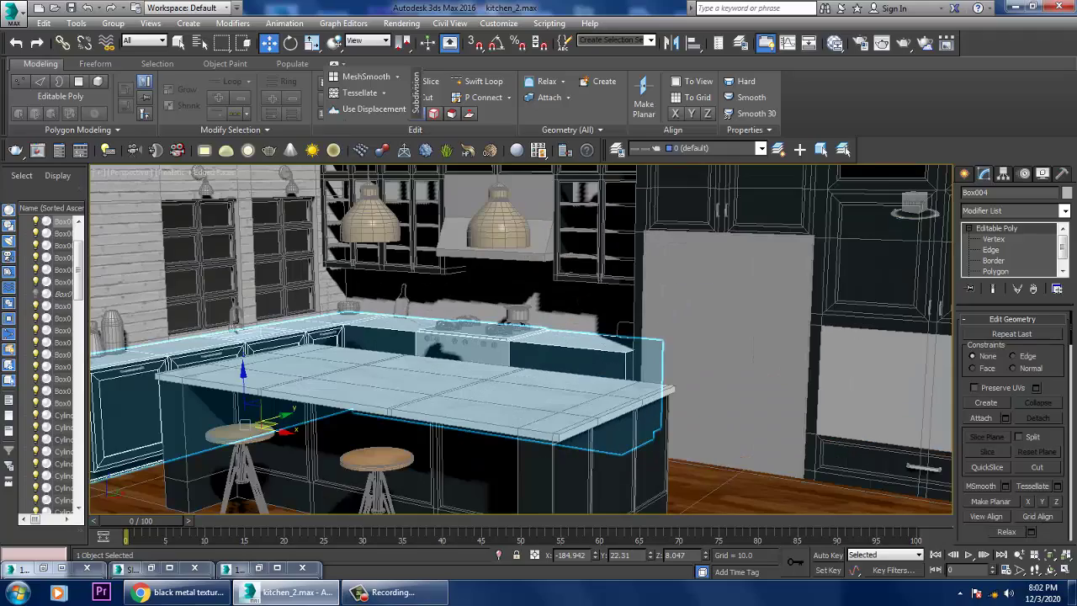
{"action": "key", "text": "shift+z"}
{"action": "middle_click_drag", "start_coordinate": [689, 336], "coordinate": [656, 336], "text": "alt"}
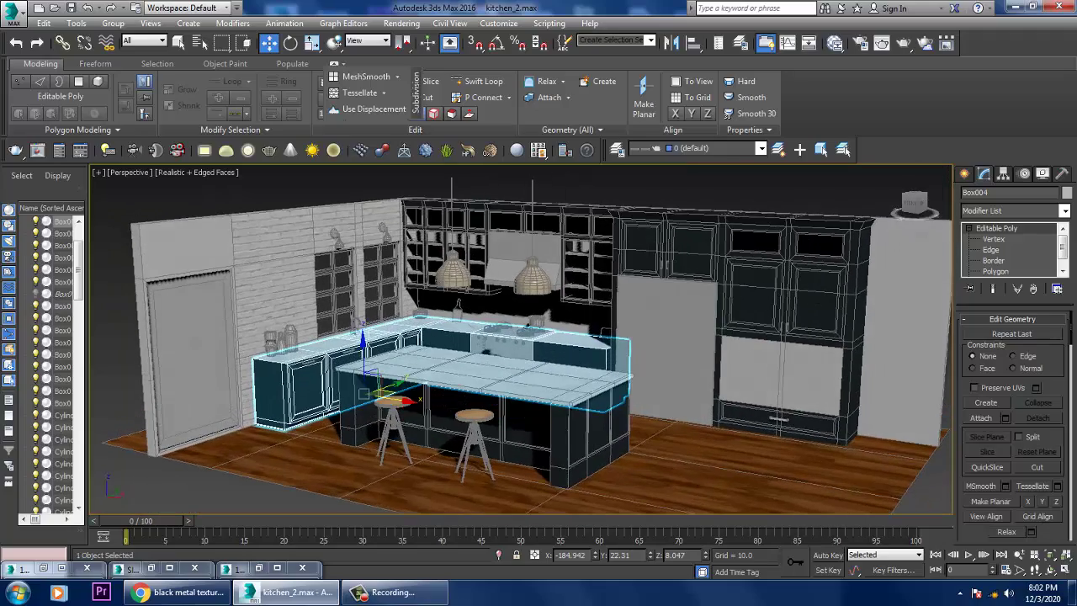
{"action": "scroll", "coordinate": [656, 336], "scroll_direction": "up", "scroll_amount": 4}
{"action": "scroll", "coordinate": [656, 336], "scroll_direction": "down", "scroll_amount": 3}
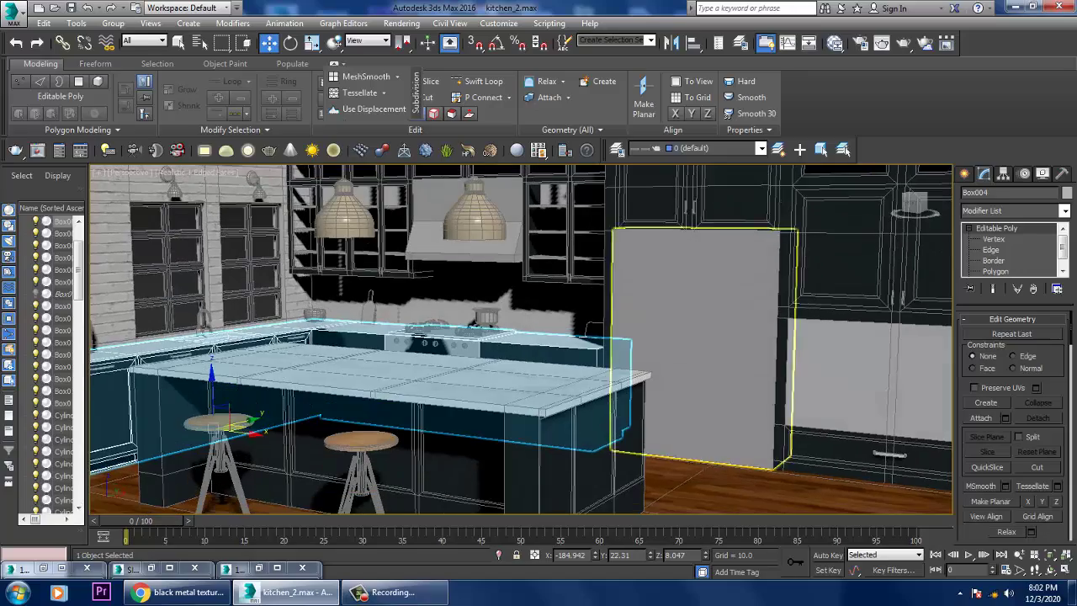
{"action": "scroll", "coordinate": [656, 336], "scroll_direction": "up", "scroll_amount": 4}
{"action": "scroll", "coordinate": [715, 353], "scroll_direction": "down", "scroll_amount": 2}
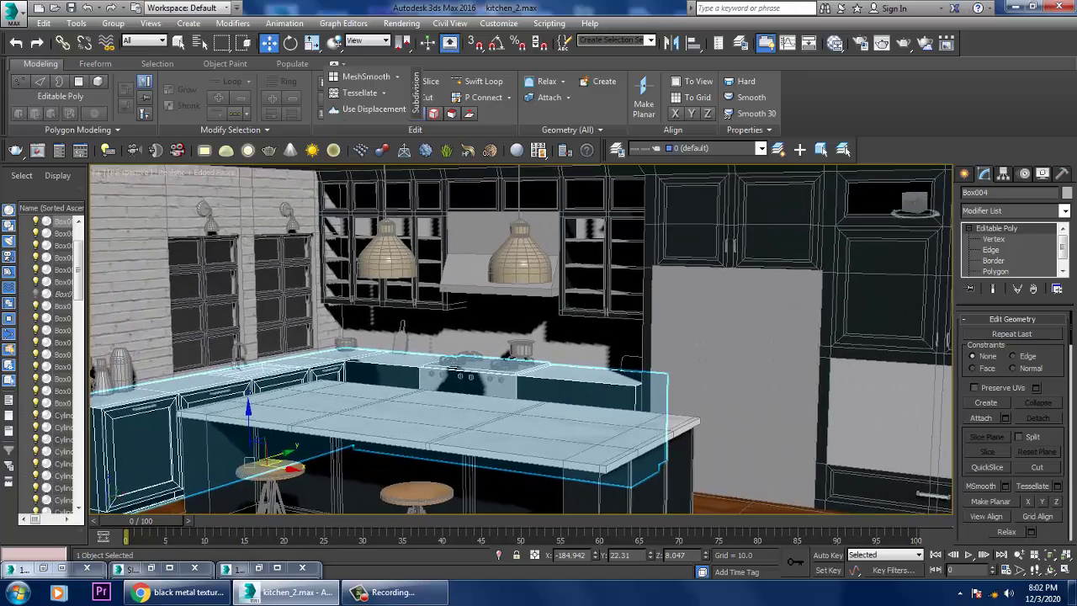
{"action": "scroll", "coordinate": [715, 354], "scroll_direction": "up", "scroll_amount": 2}
{"action": "scroll", "coordinate": [656, 353], "scroll_direction": "down", "scroll_amount": 4}
{"action": "scroll", "coordinate": [656, 353], "scroll_direction": "up", "scroll_amount": 3}
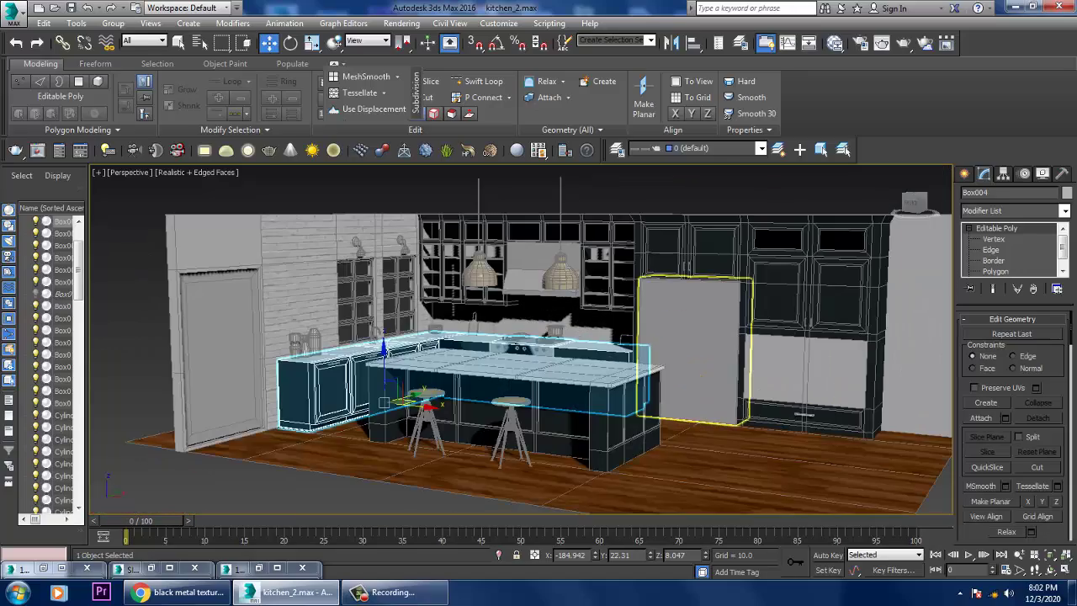
{"action": "scroll", "coordinate": [723, 396], "scroll_direction": "up", "scroll_amount": 4}
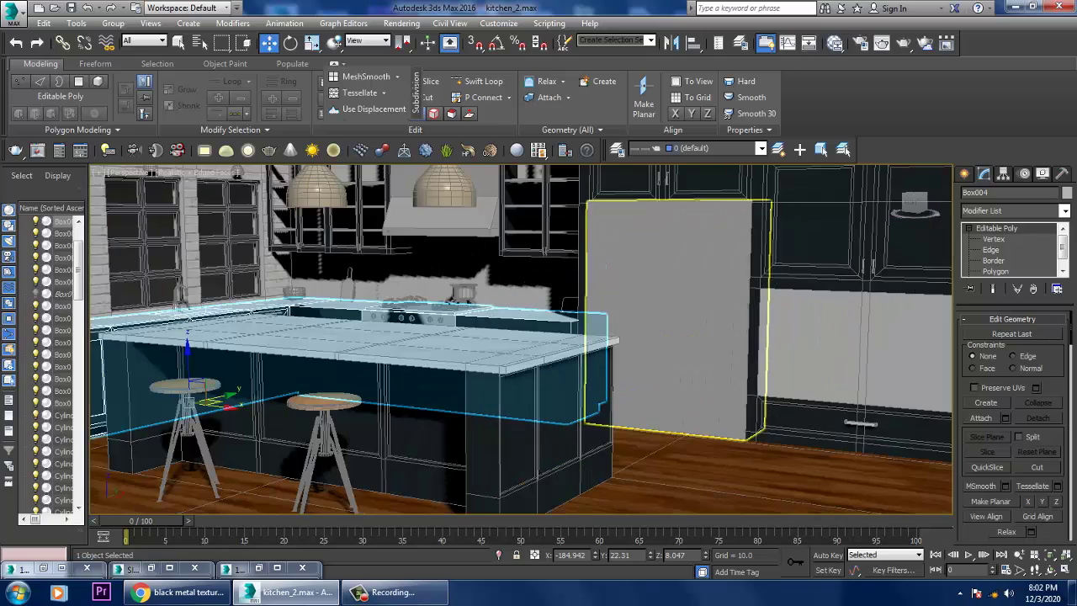
{"action": "scroll", "coordinate": [605, 378], "scroll_direction": "down", "scroll_amount": 4}
{"action": "scroll", "coordinate": [606, 379], "scroll_direction": "up", "scroll_amount": 4}
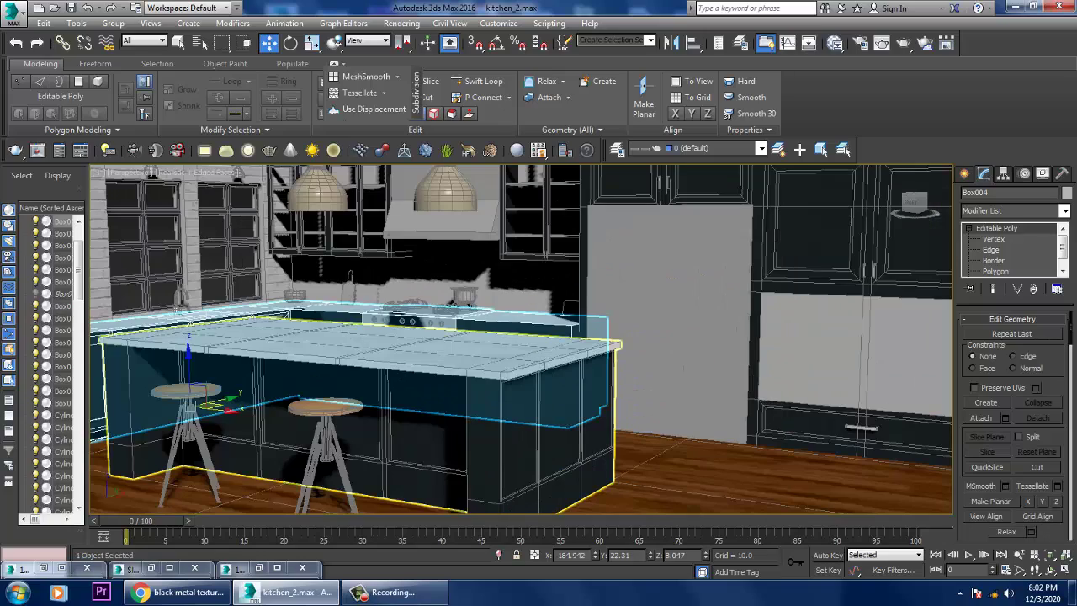
{"action": "middle_click_drag", "start_coordinate": [521, 337], "coordinate": [573, 364]}
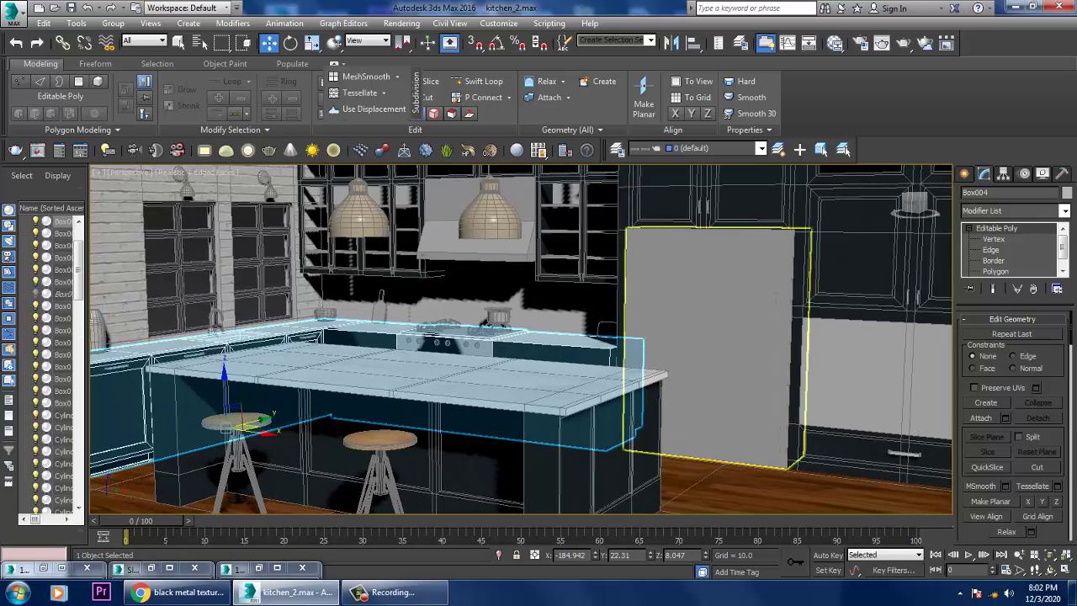